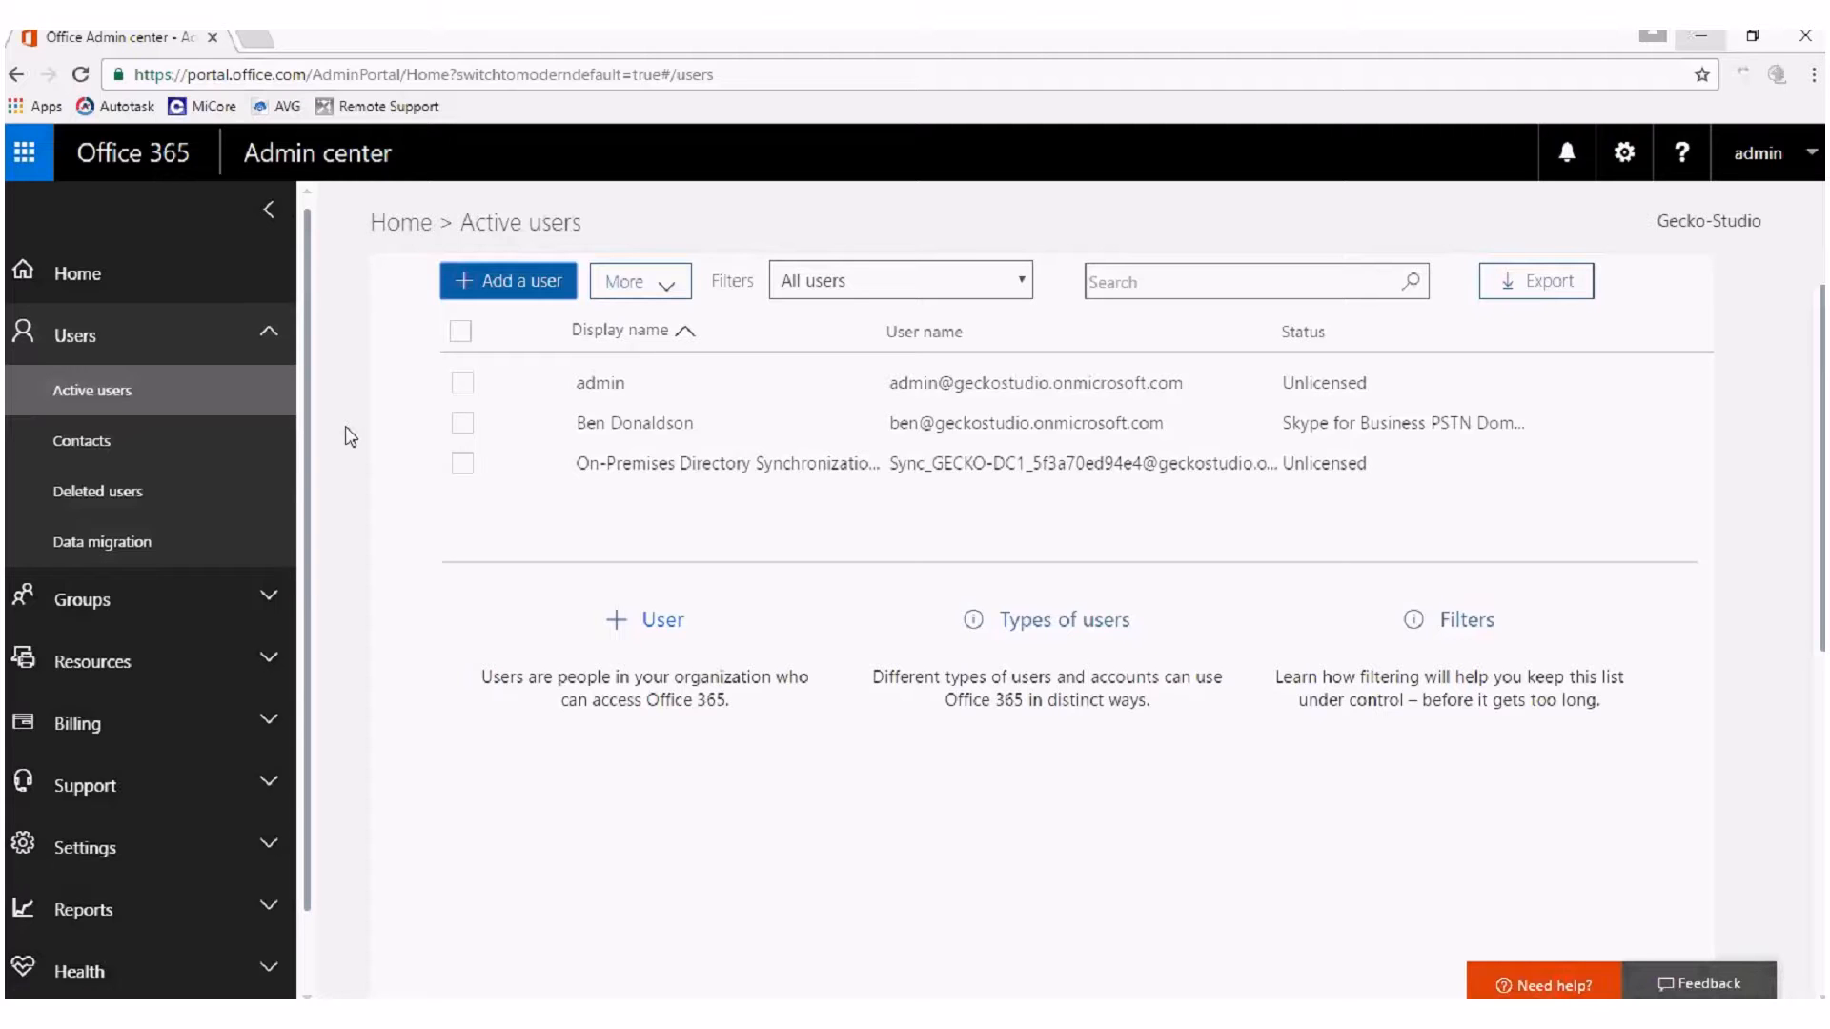
View the licensed user's product licenses, and open the subscriptions page under billing.
click(463, 424)
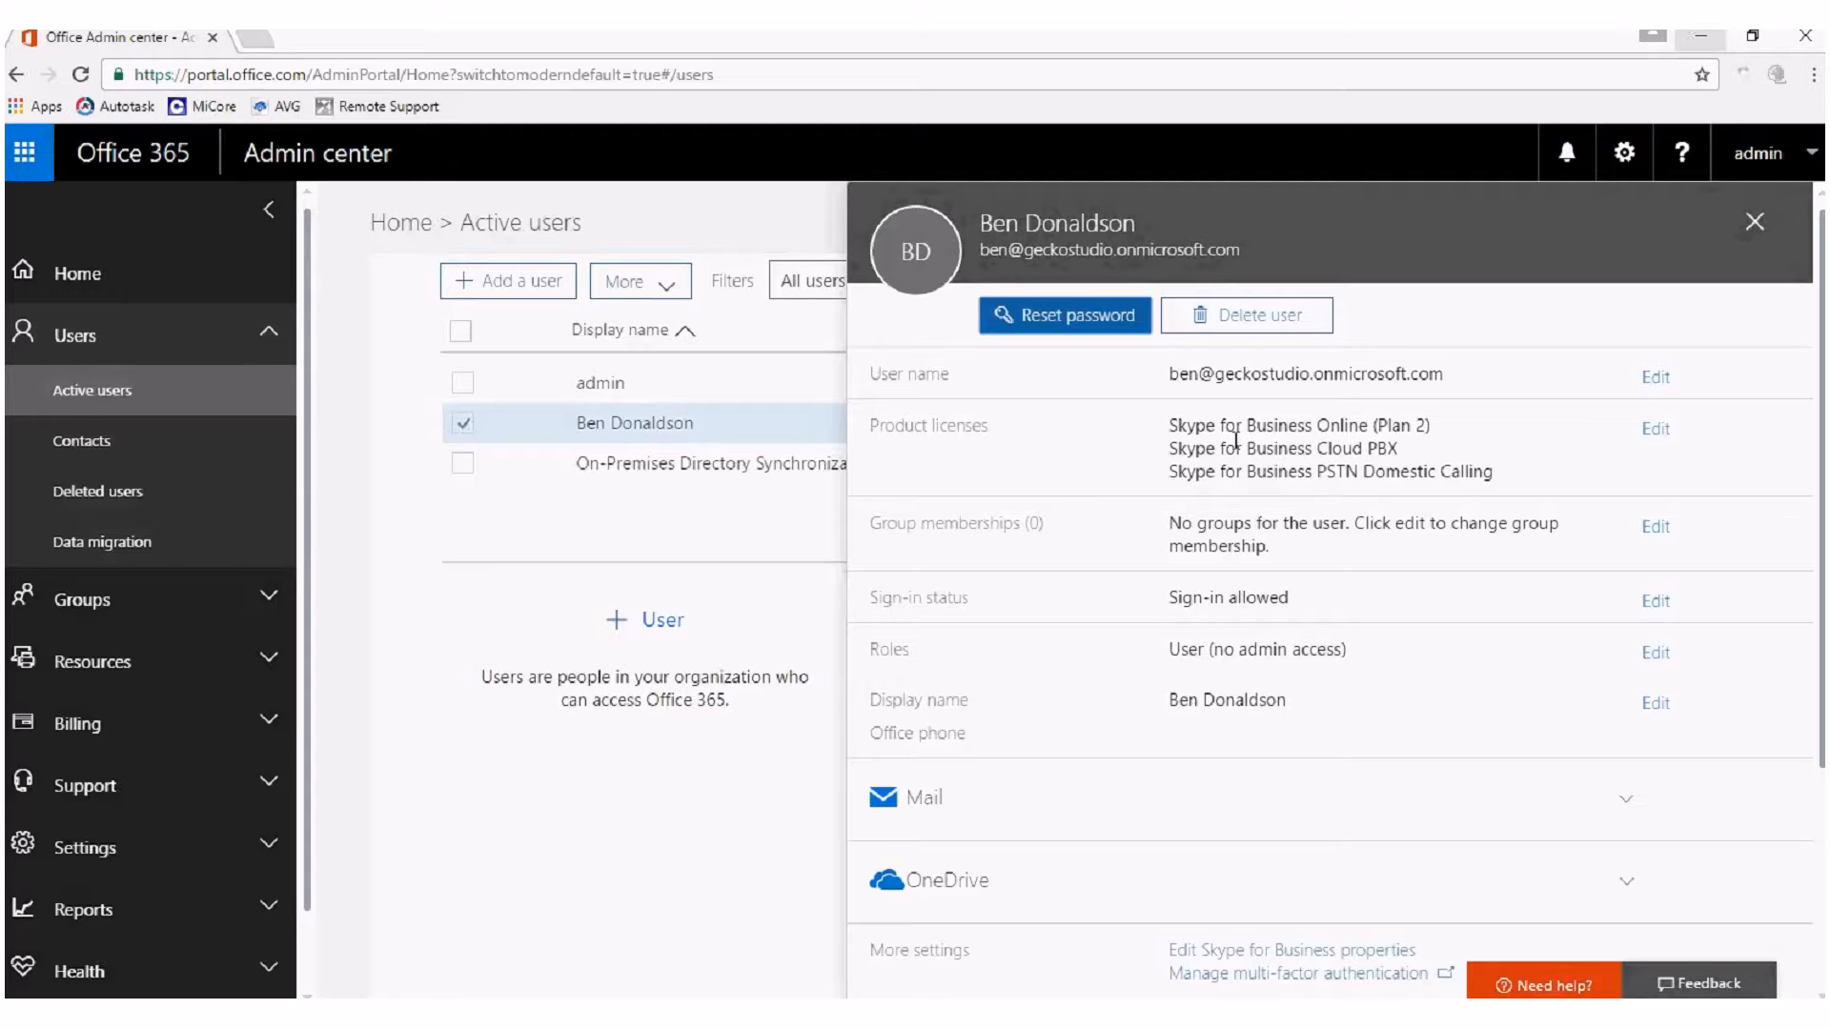
click(270, 725)
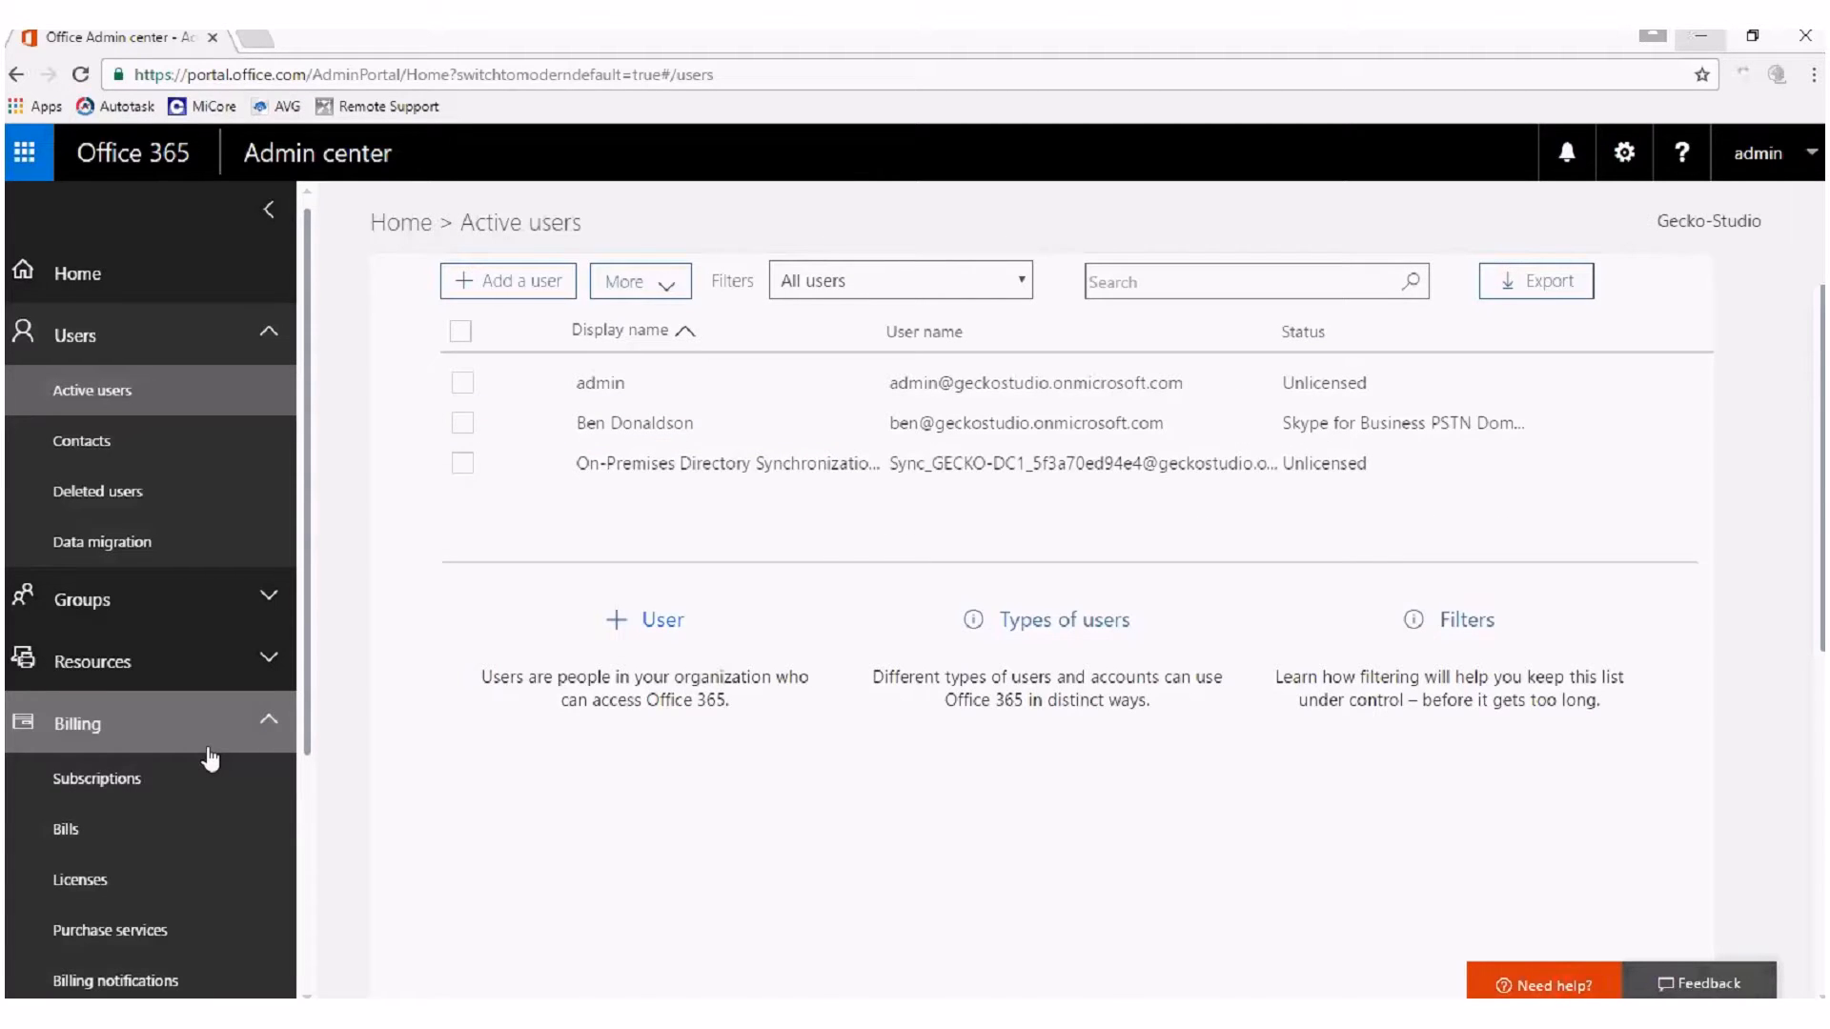
click(153, 751)
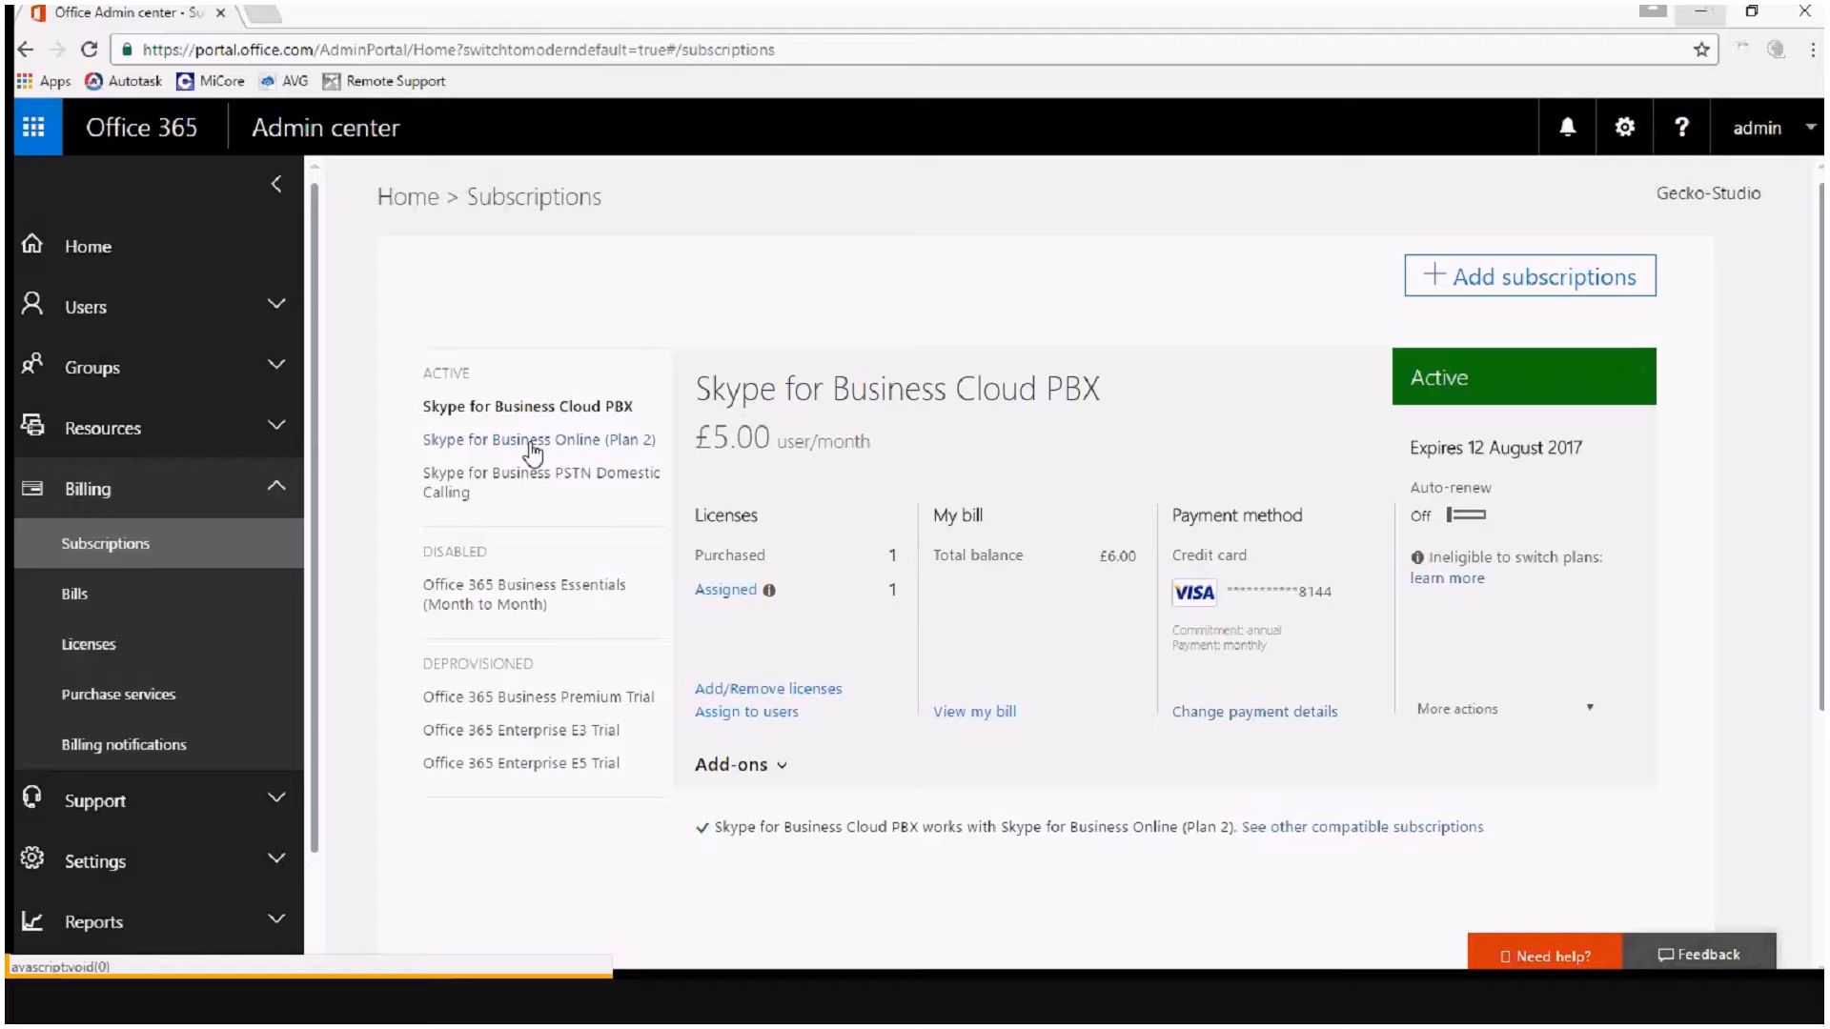
Open the add-on purchase page for the Skype for Business Cloud PBX subscription in a new browser tab.
click(533, 410)
click(781, 772)
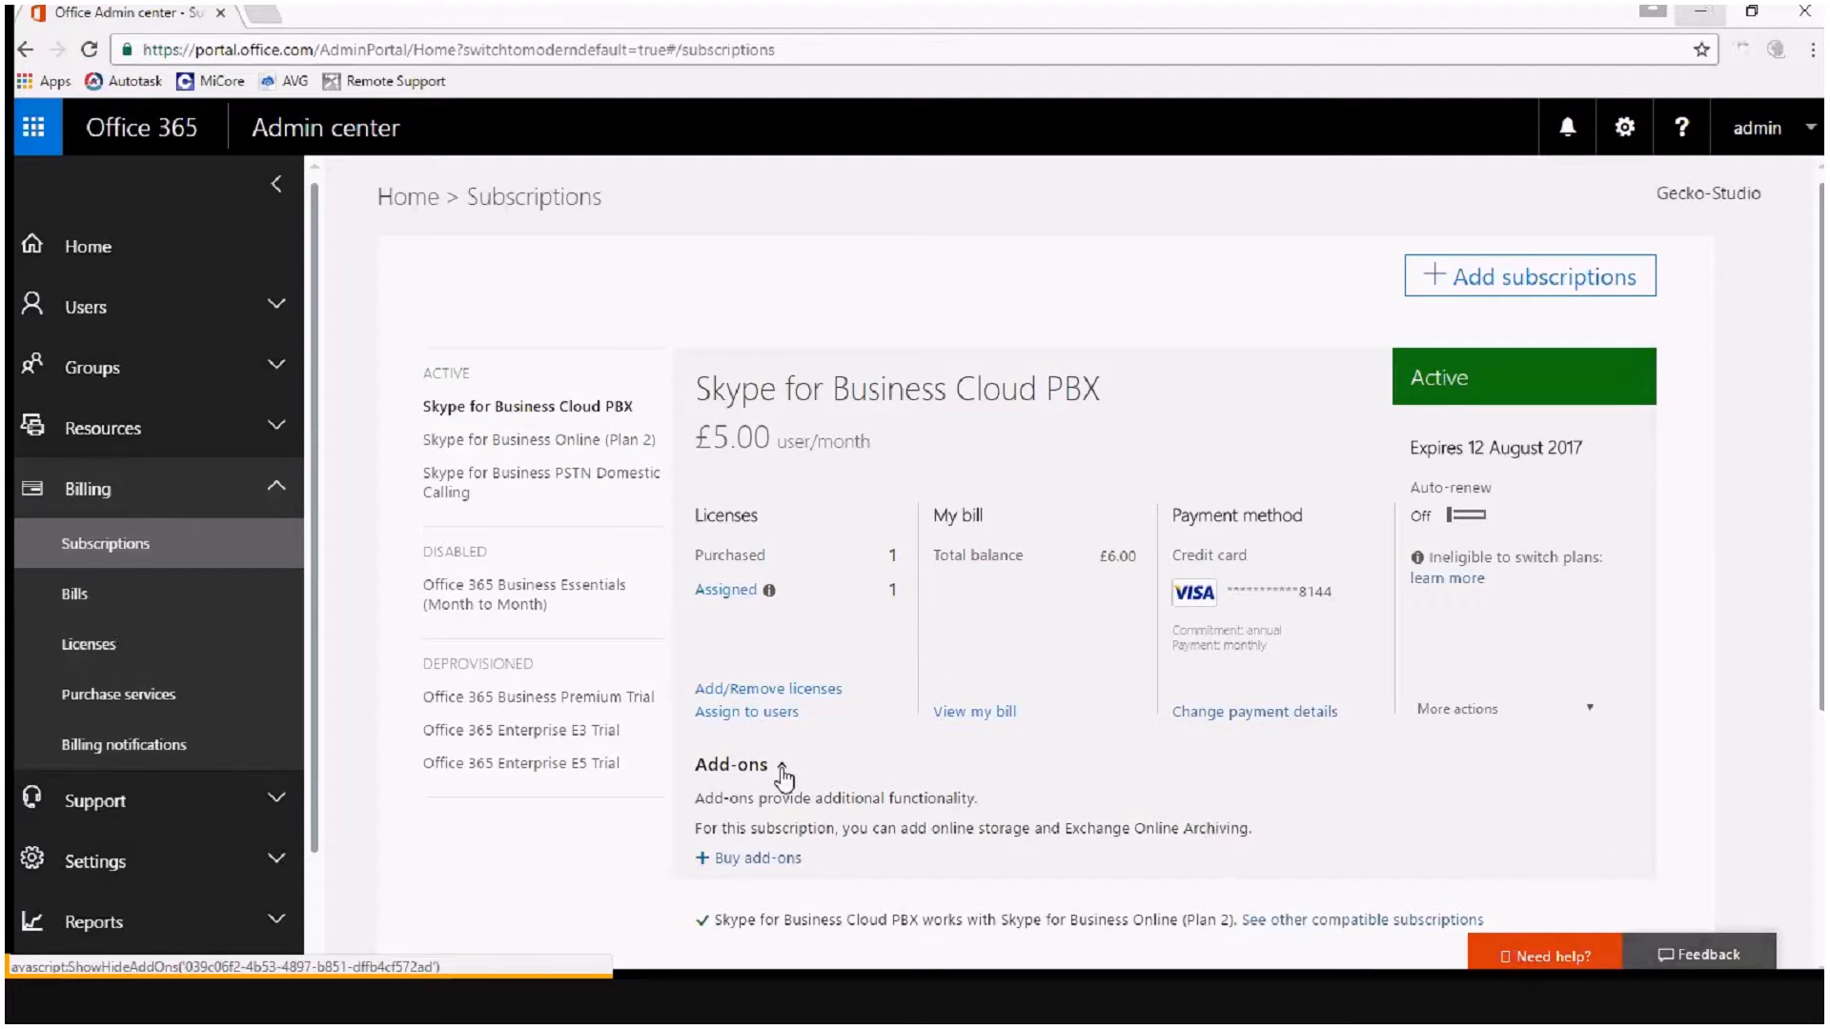
right_click(780, 865)
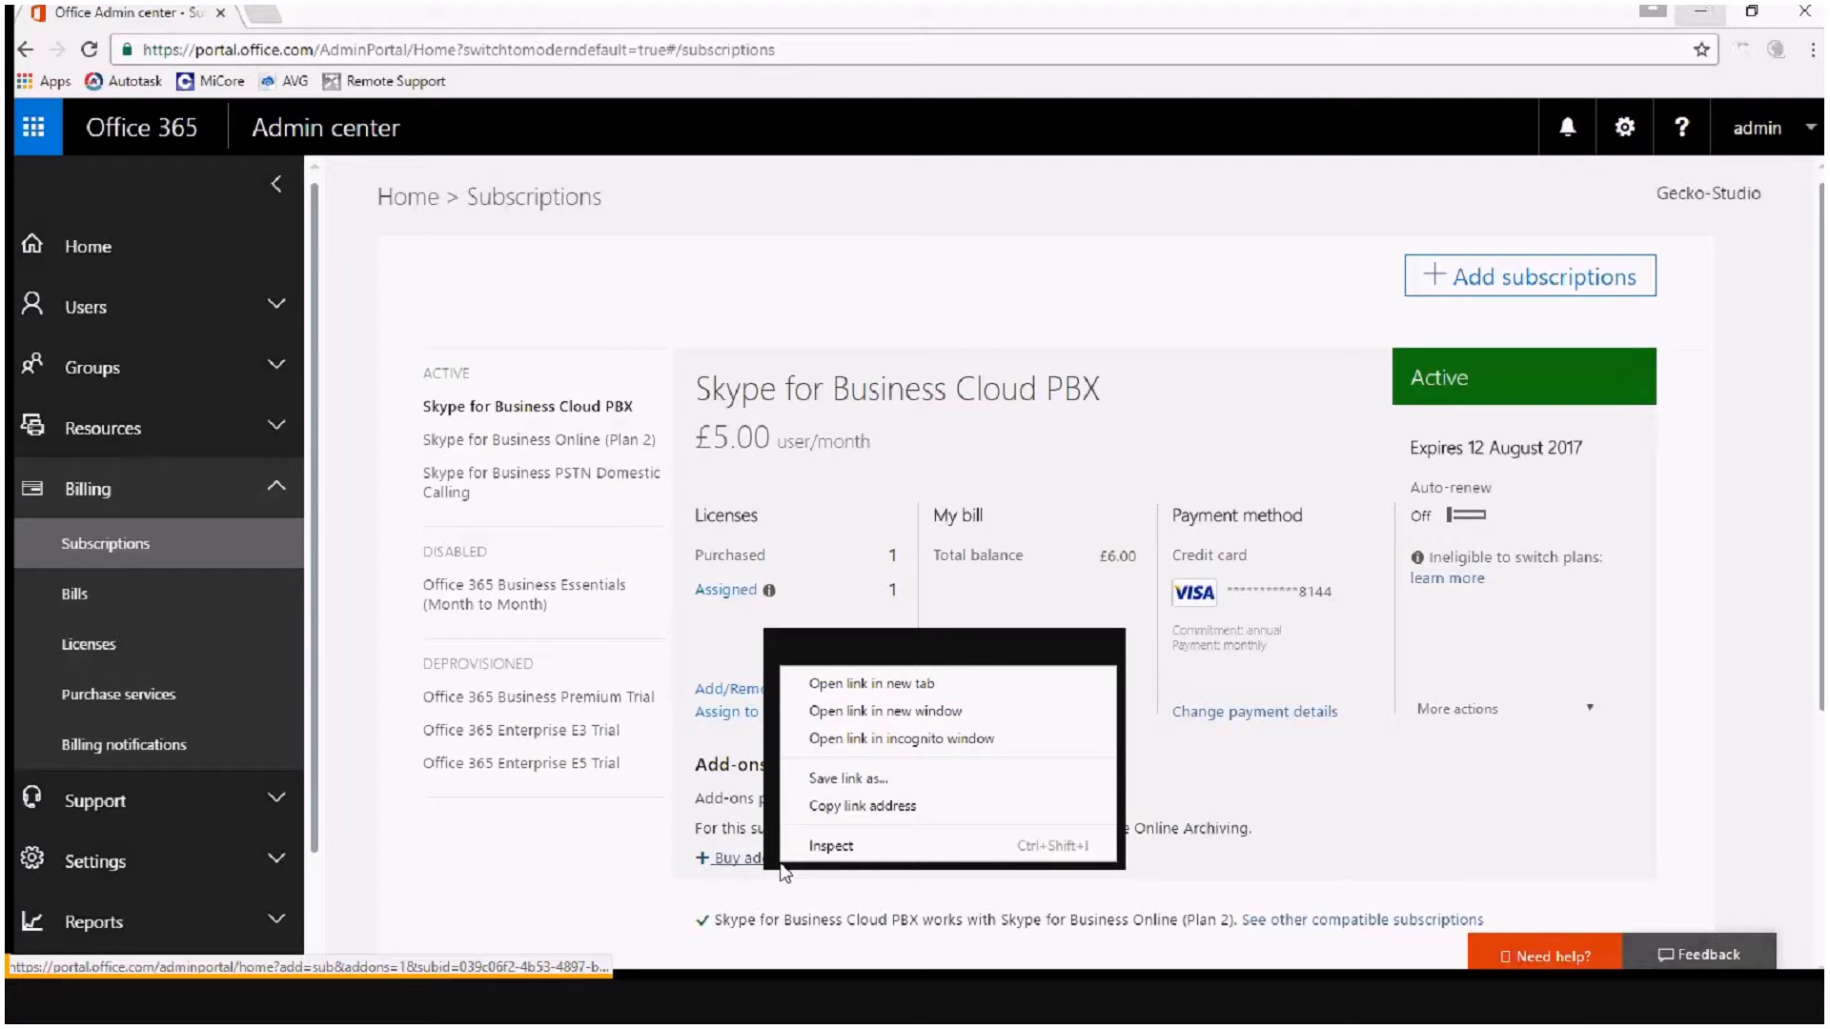
click(863, 683)
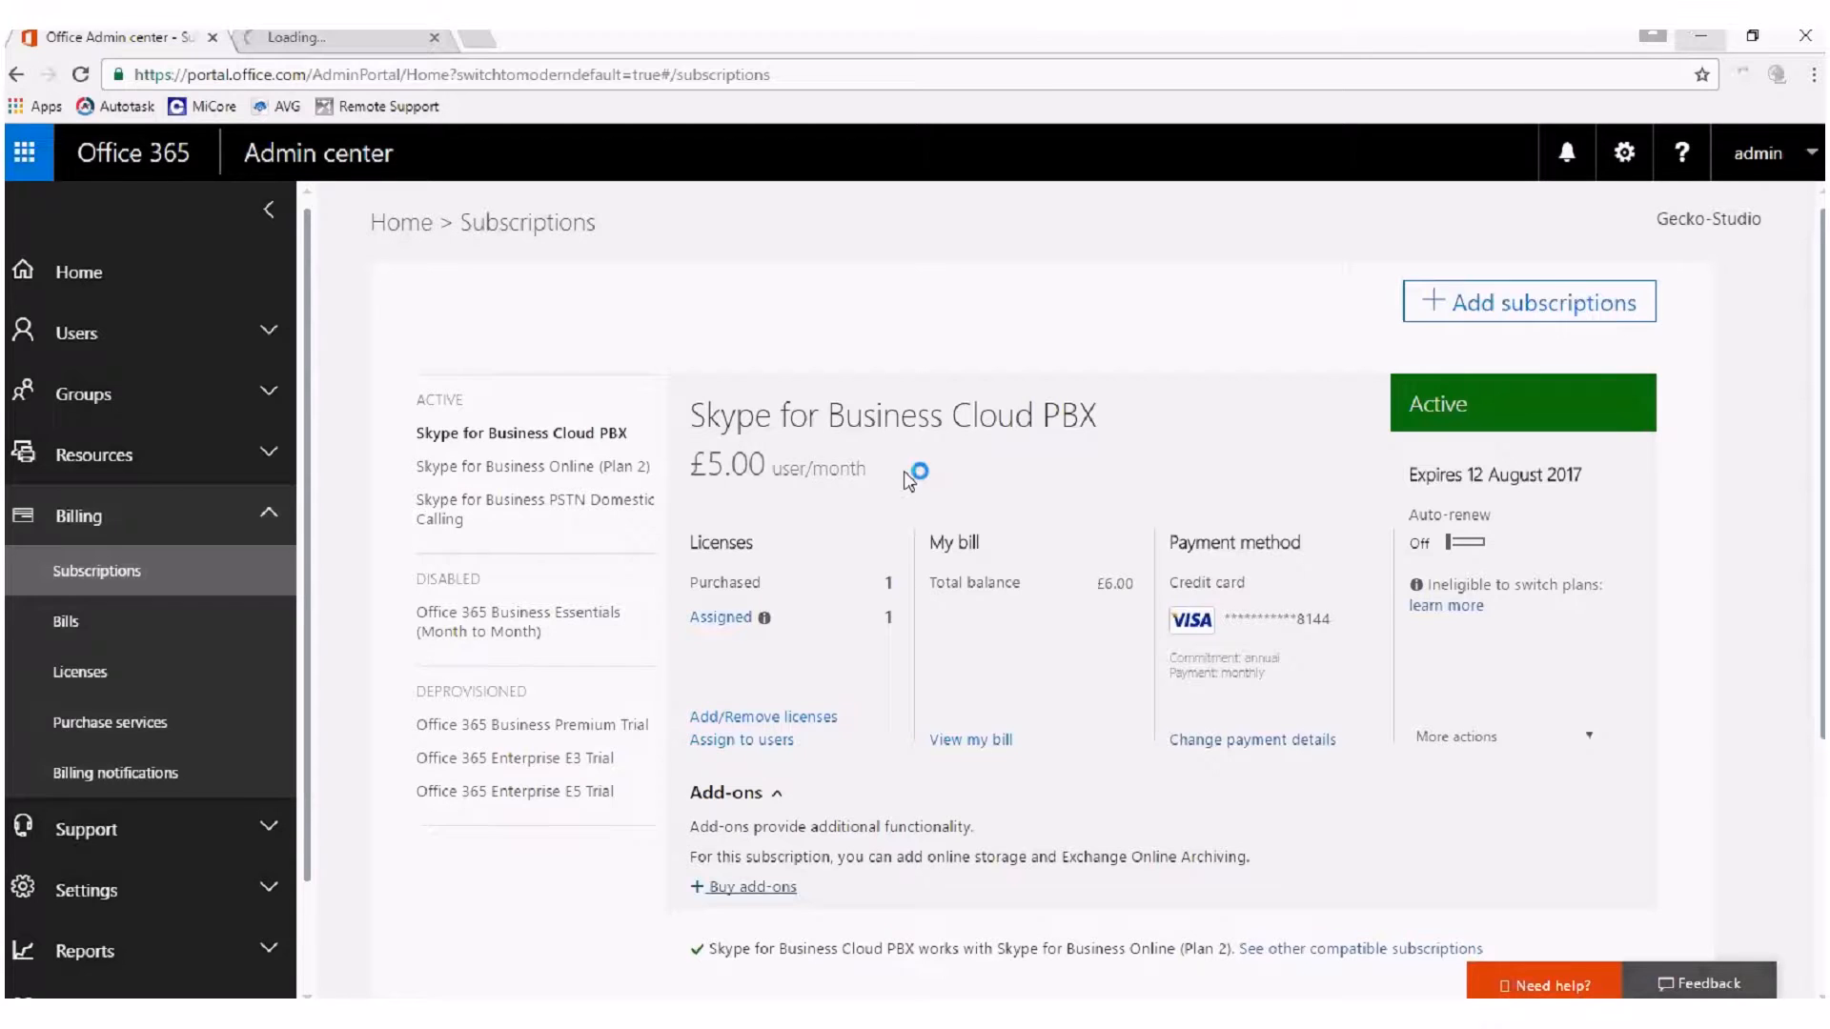
click(314, 44)
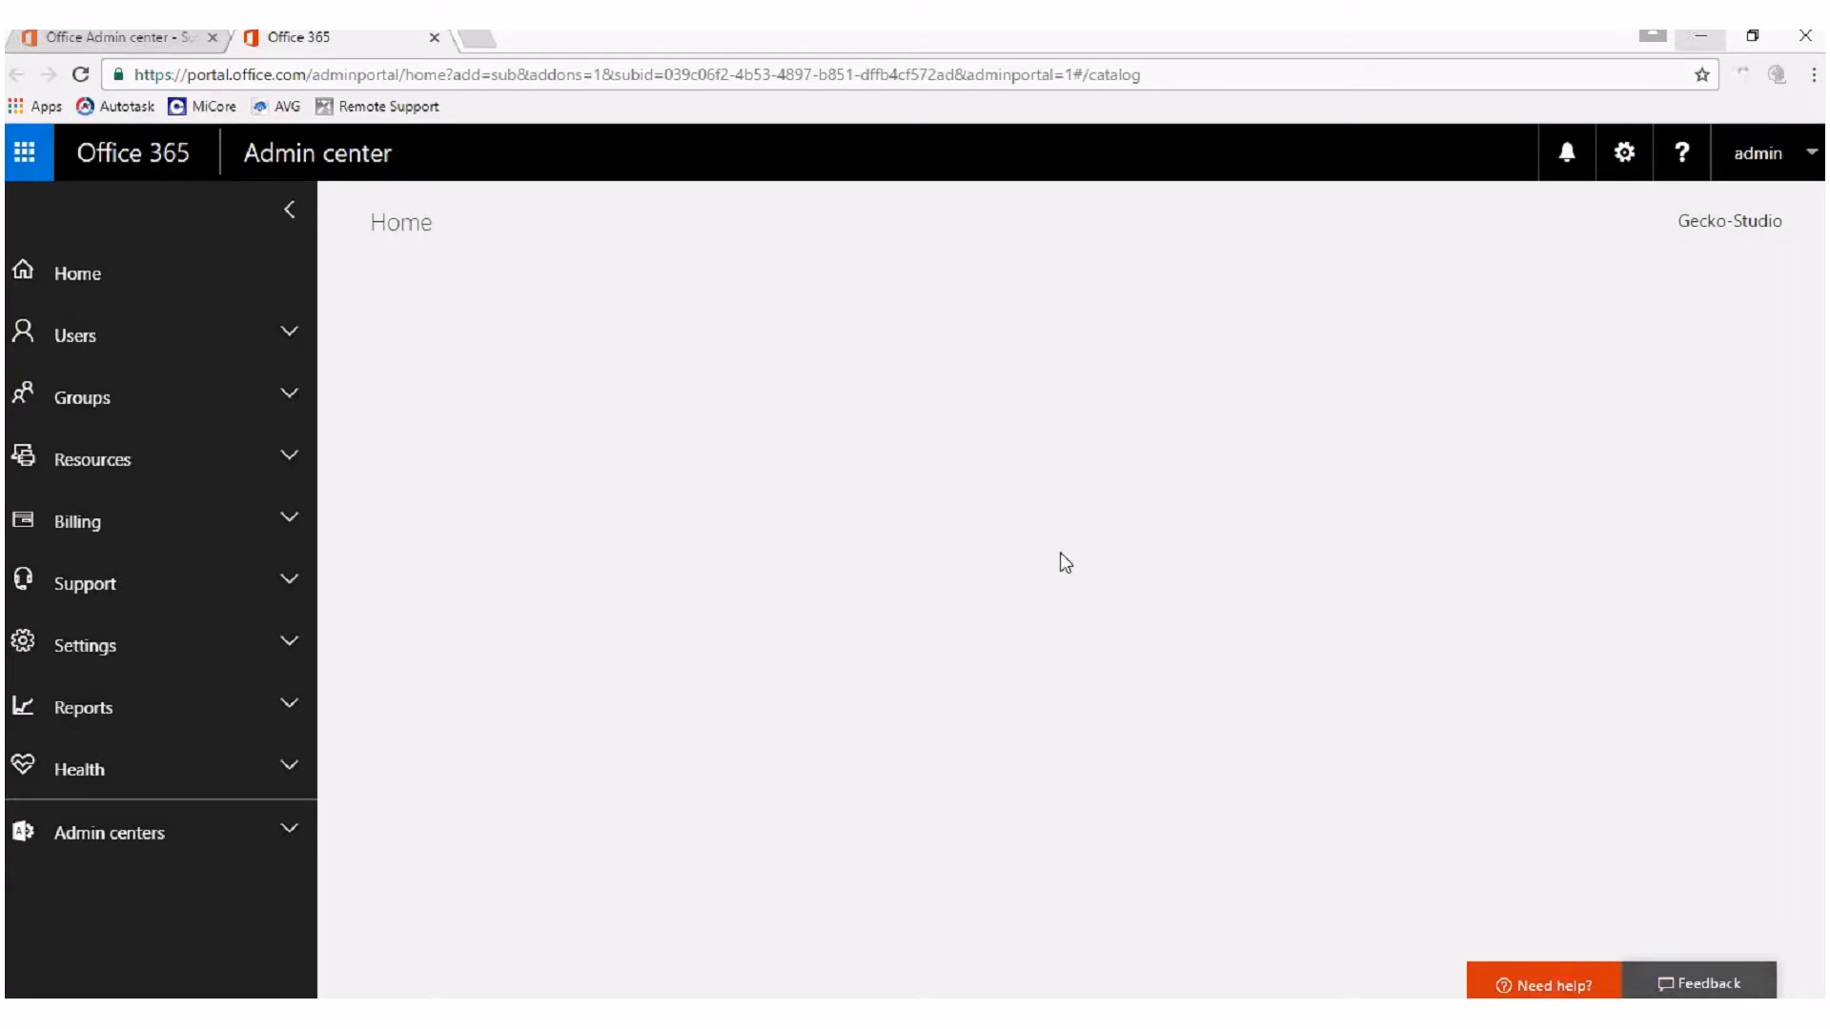
click(164, 44)
click(326, 43)
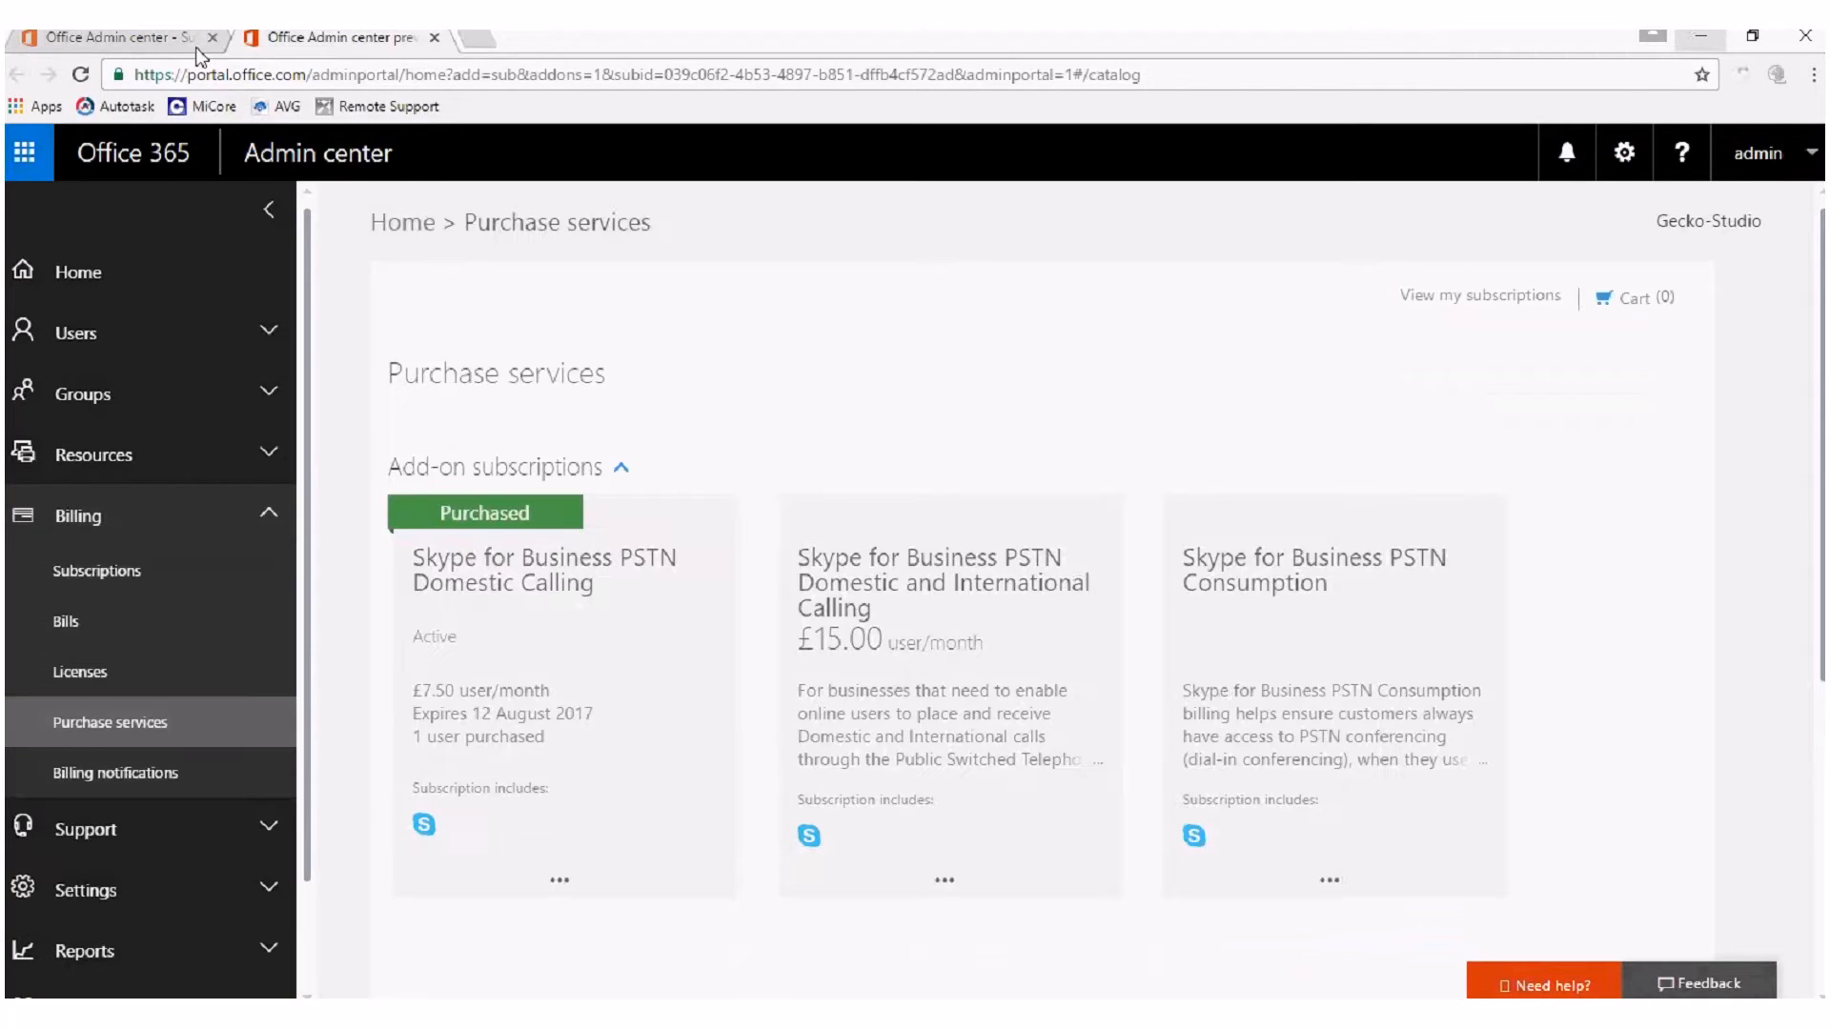
Examine the PSTN Domestic Calling, Domestic and International Calling, and PSTN Consumption add-ons, and close the purchase page.
mouse_move(889, 684)
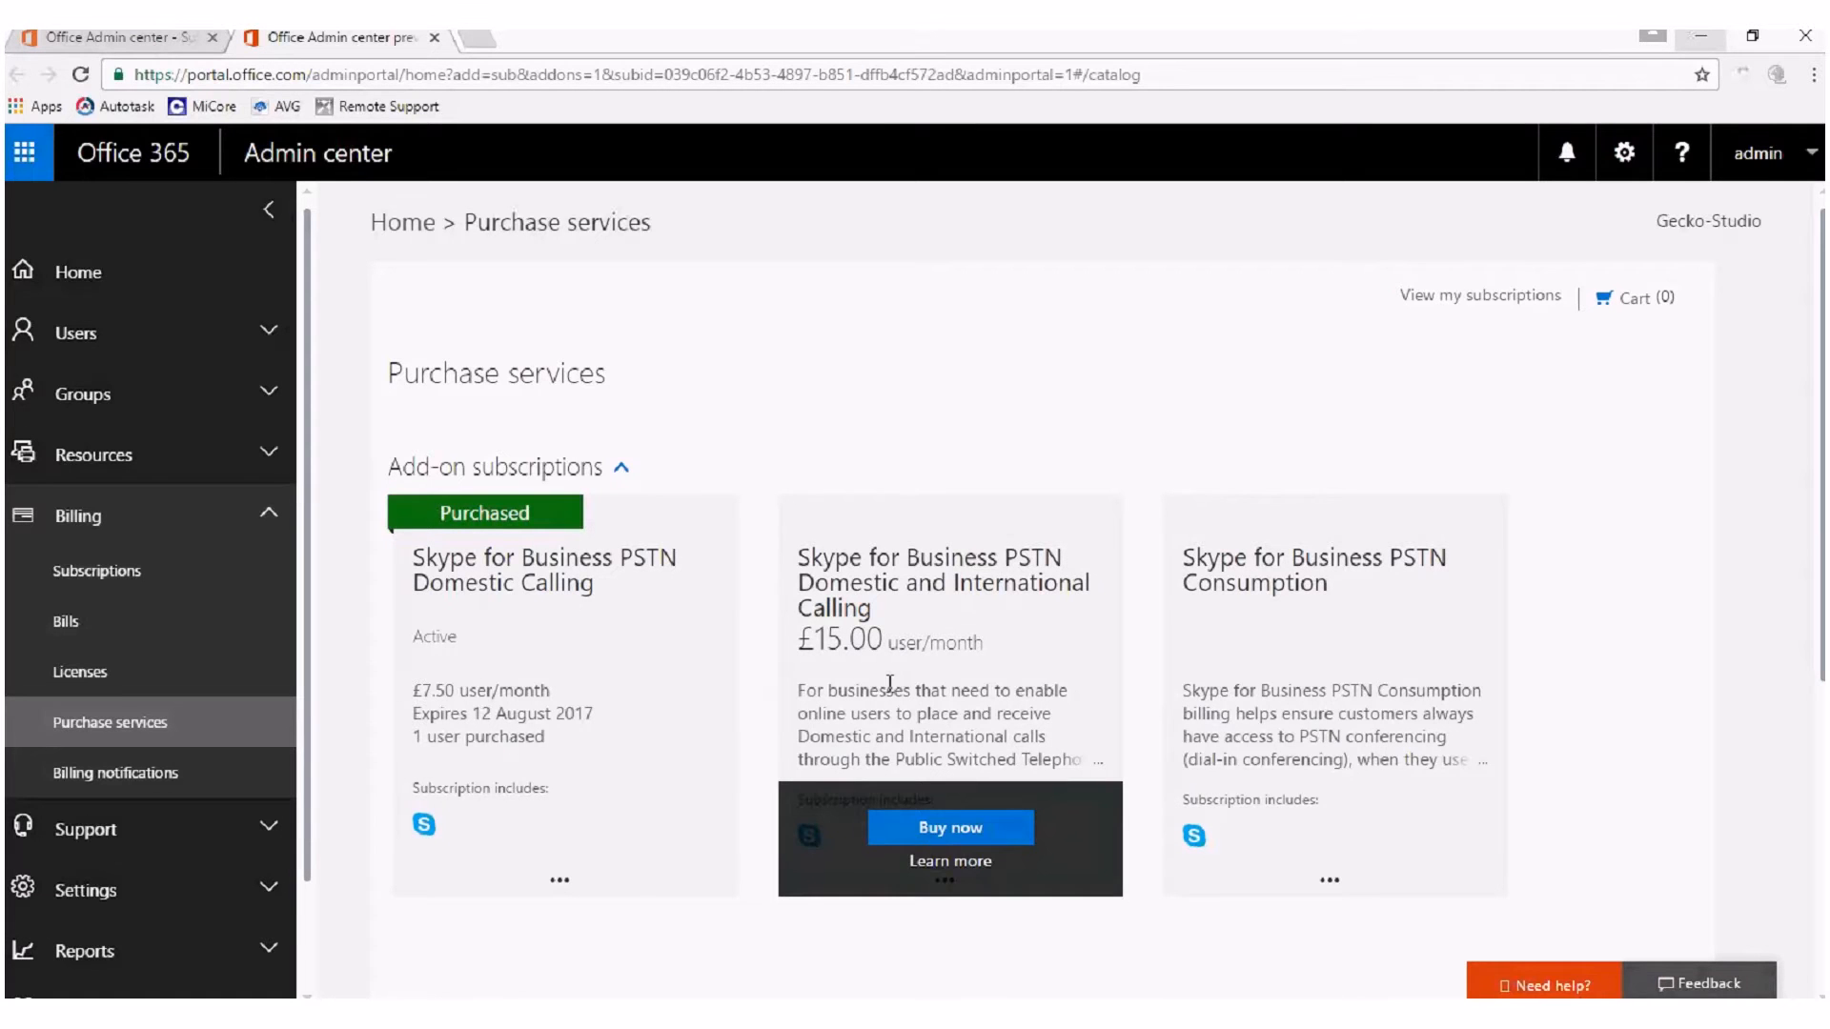
mouse_move(654, 620)
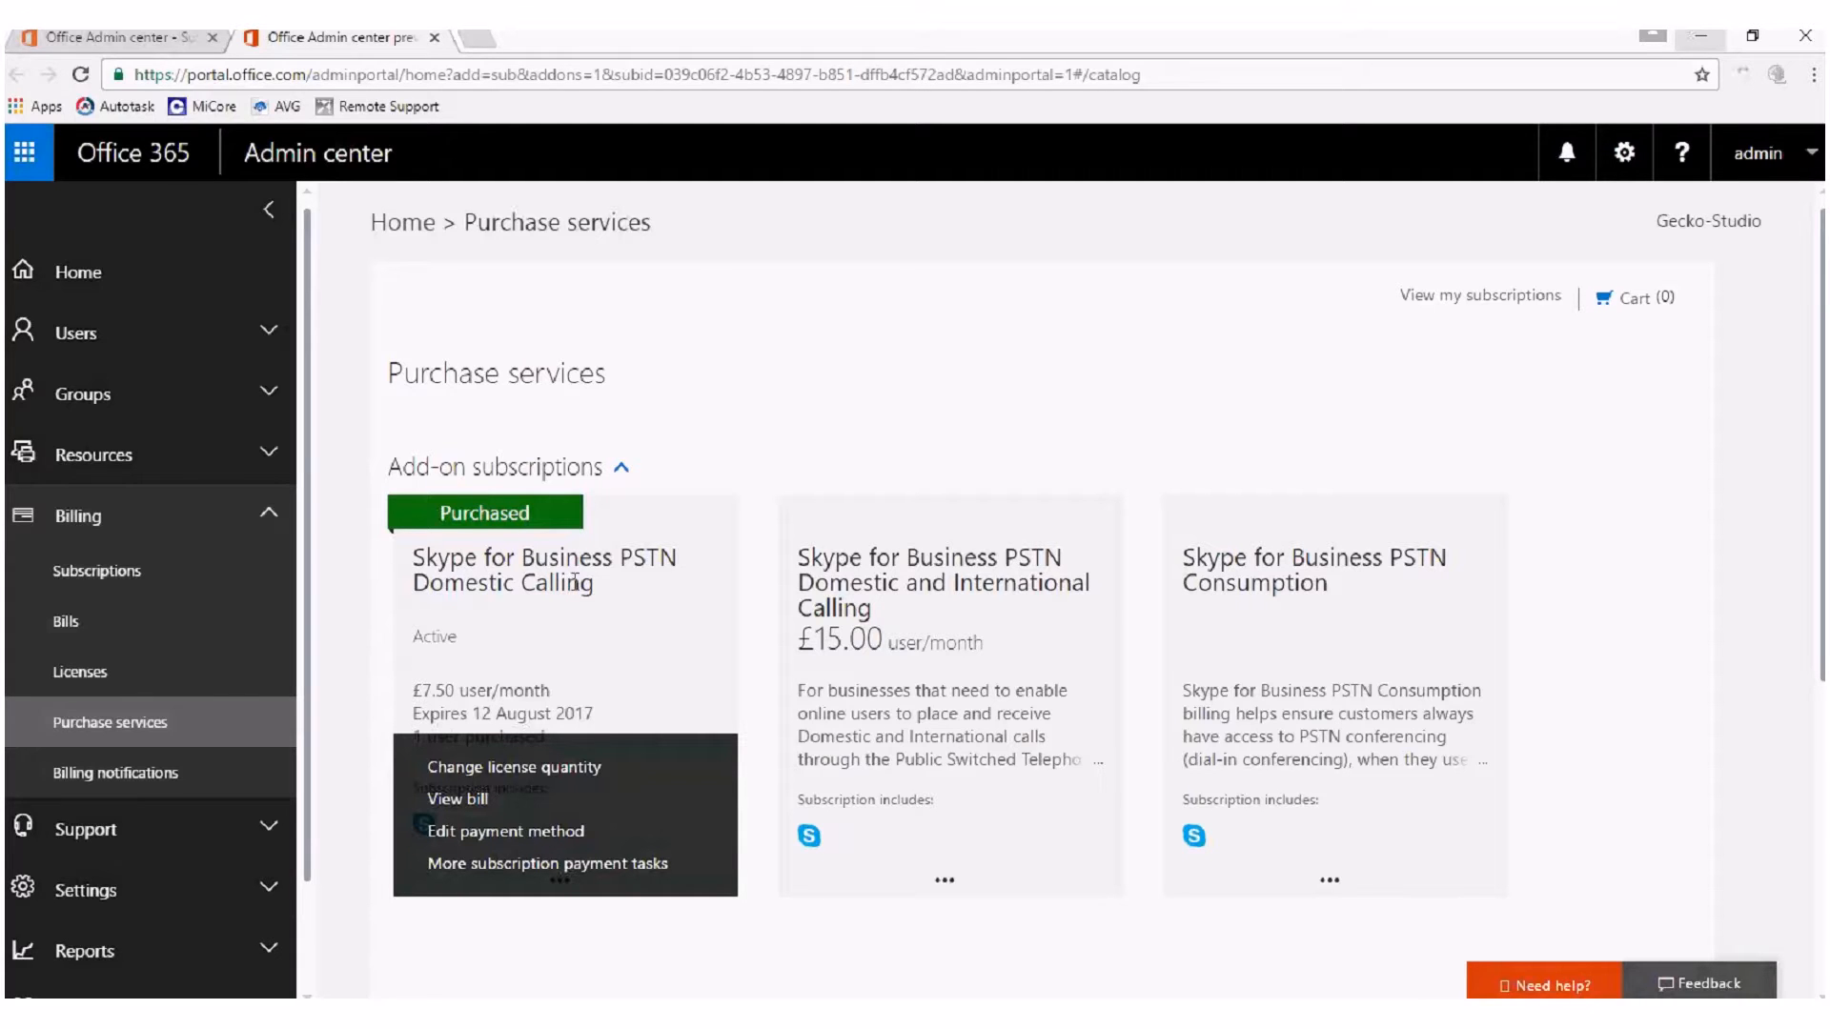
mouse_move(857, 530)
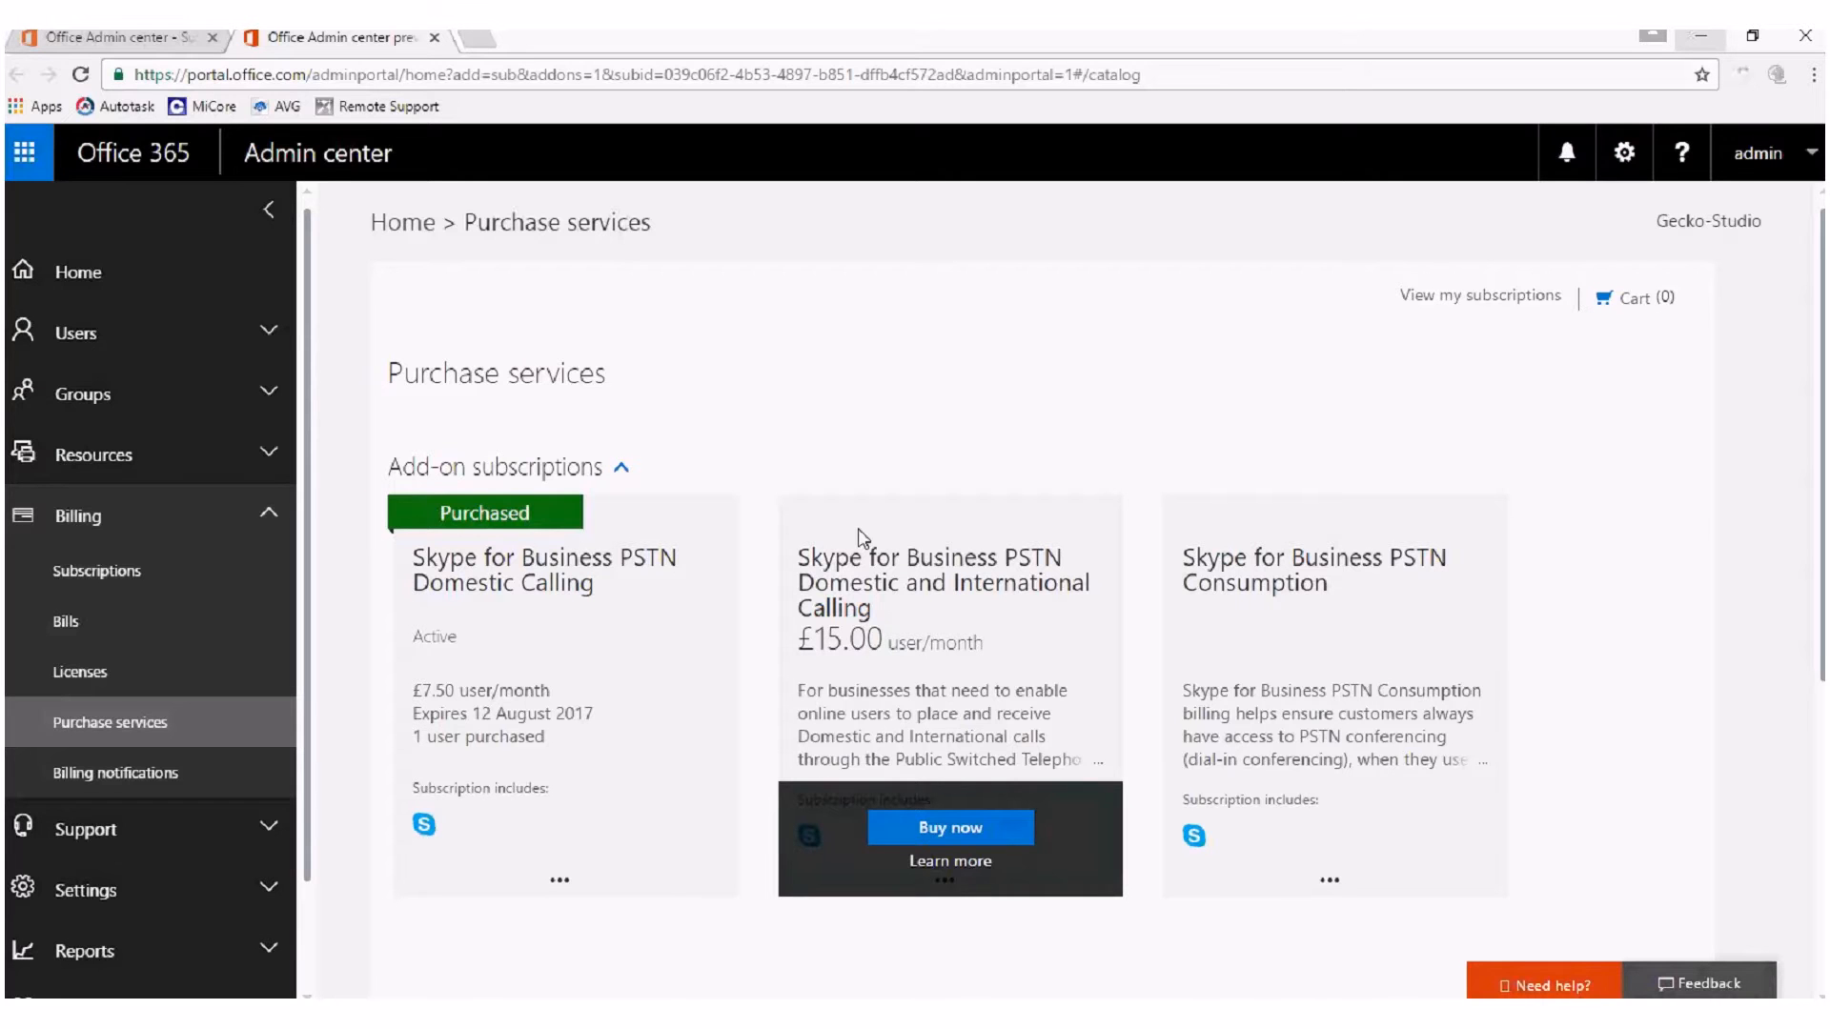
mouse_move(1322, 548)
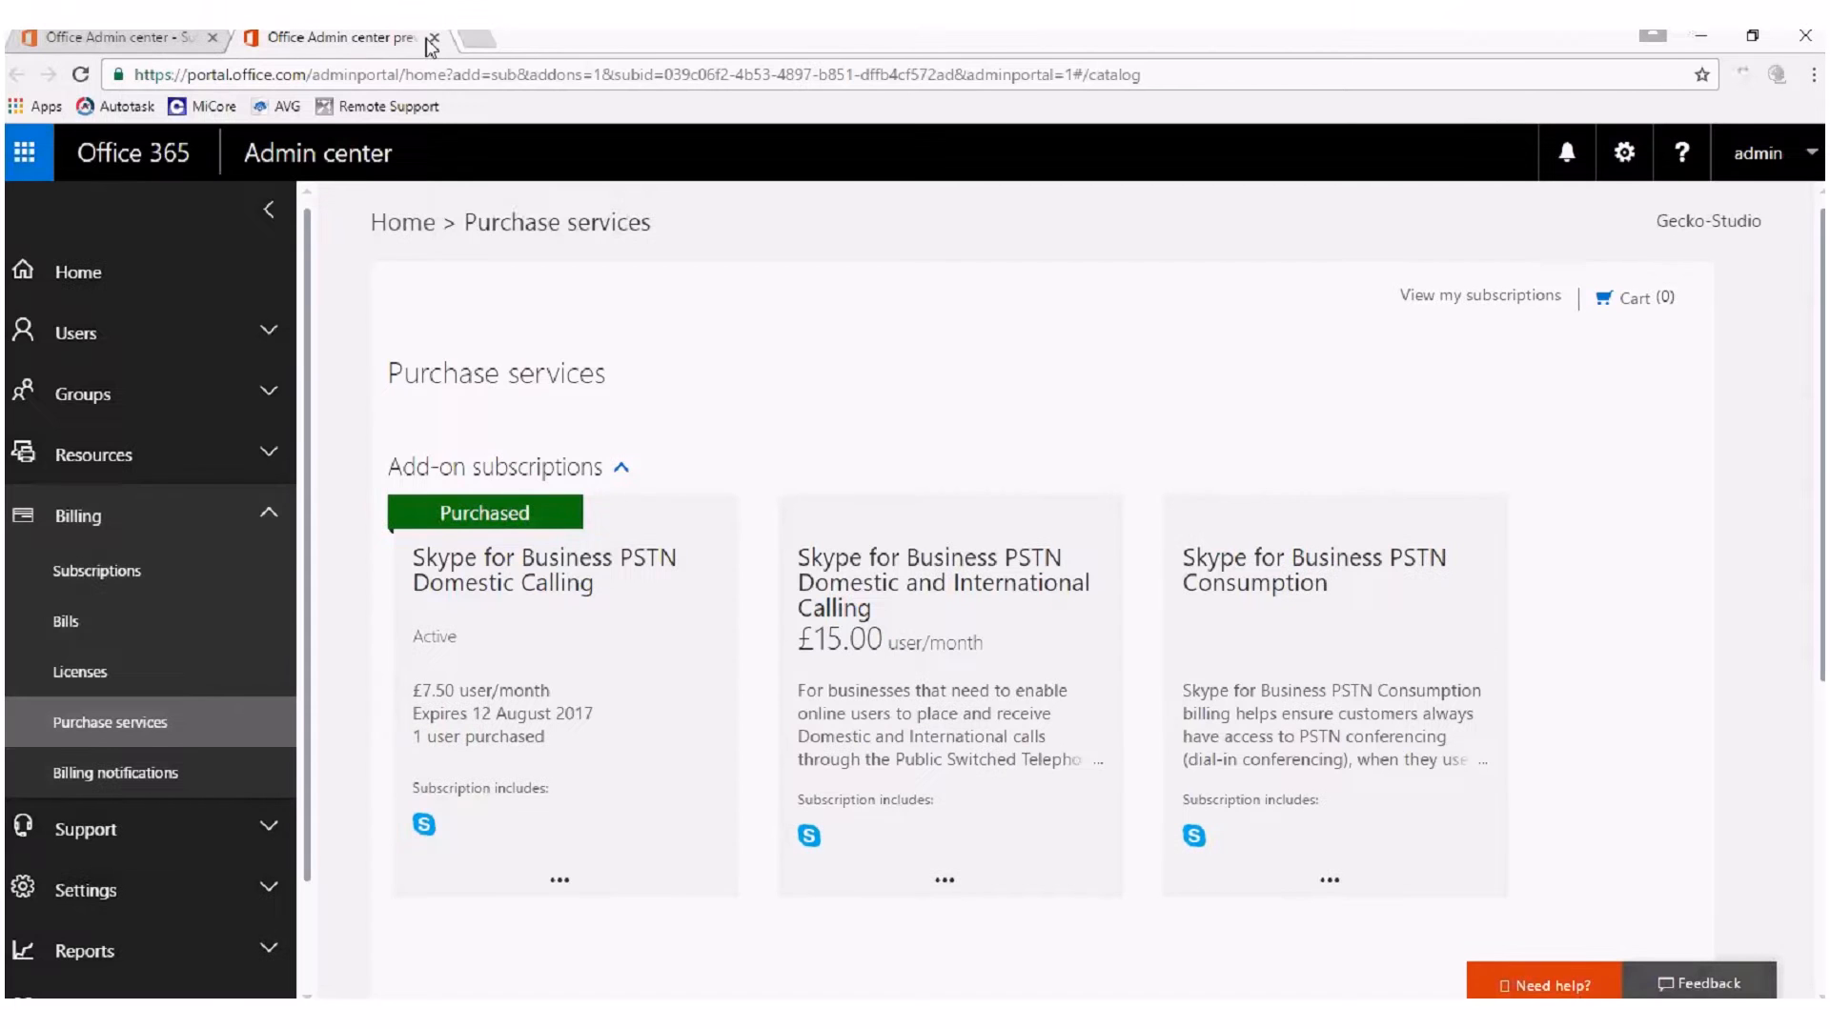
click(430, 39)
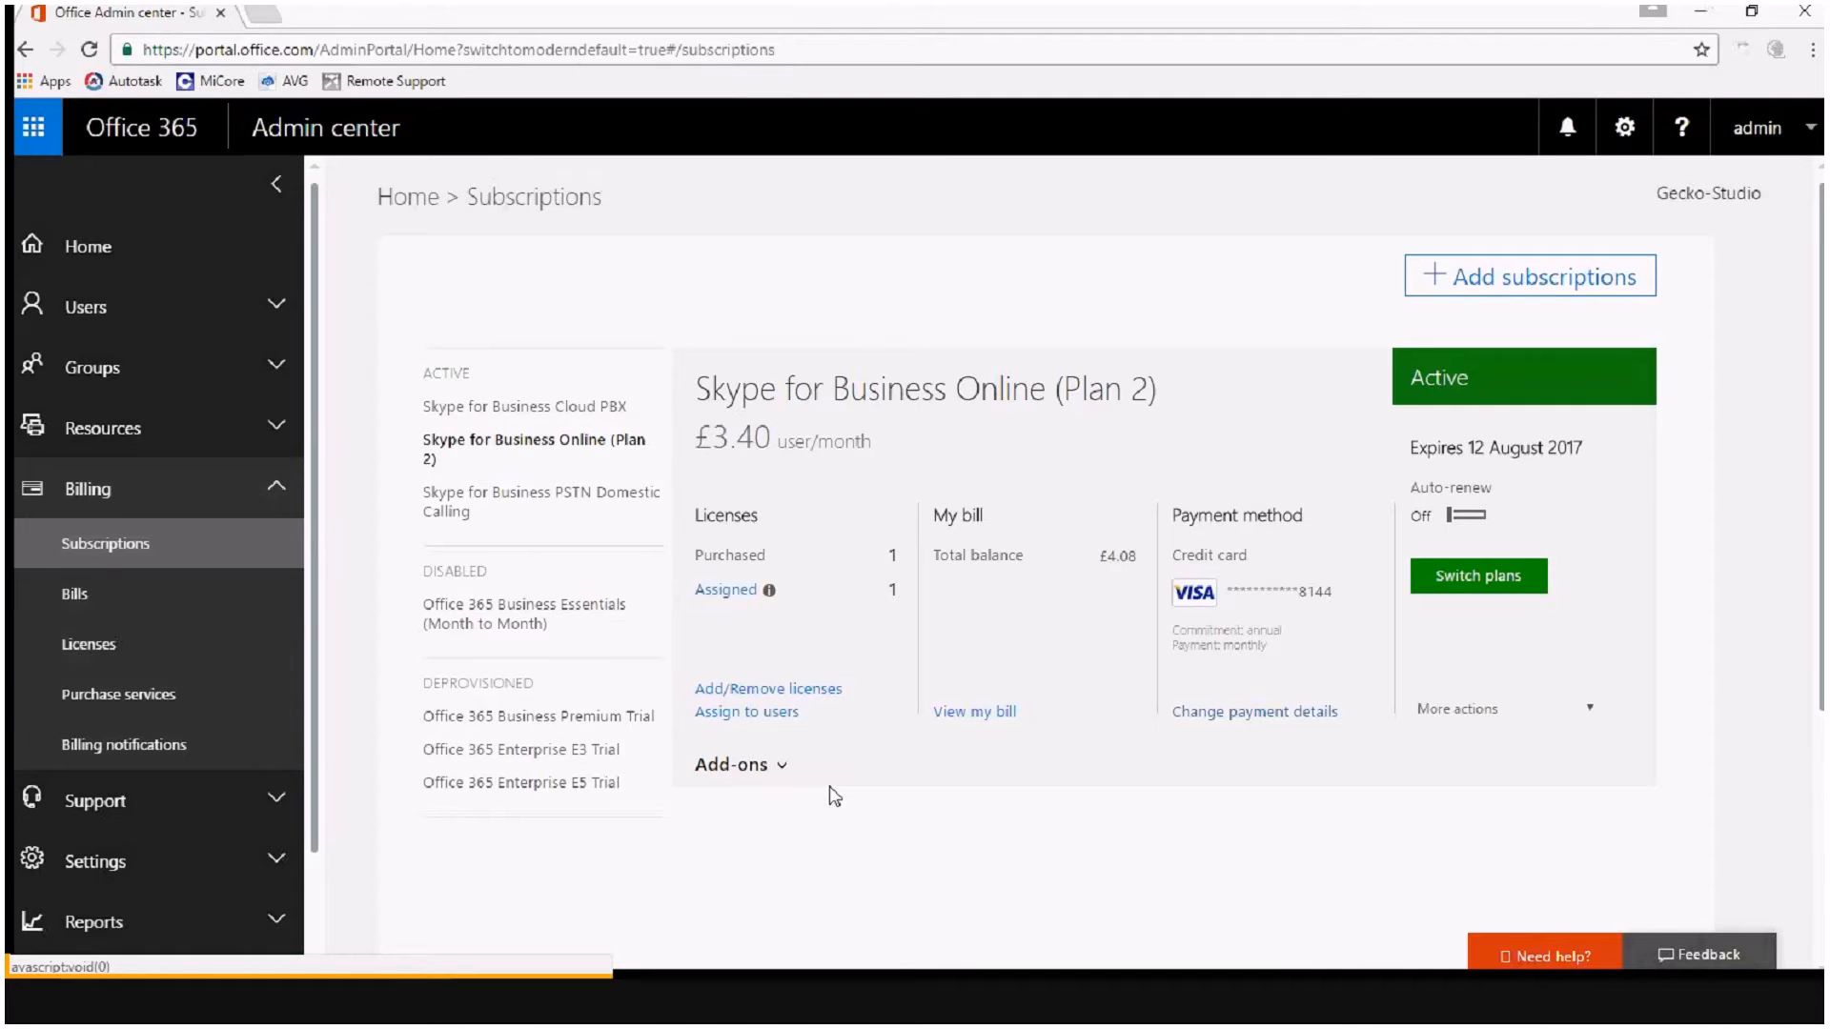
Open the add-on purchase page for the Skype for Business Online (Plan 2) subscription in a new browser tab.
click(762, 765)
right_click(788, 858)
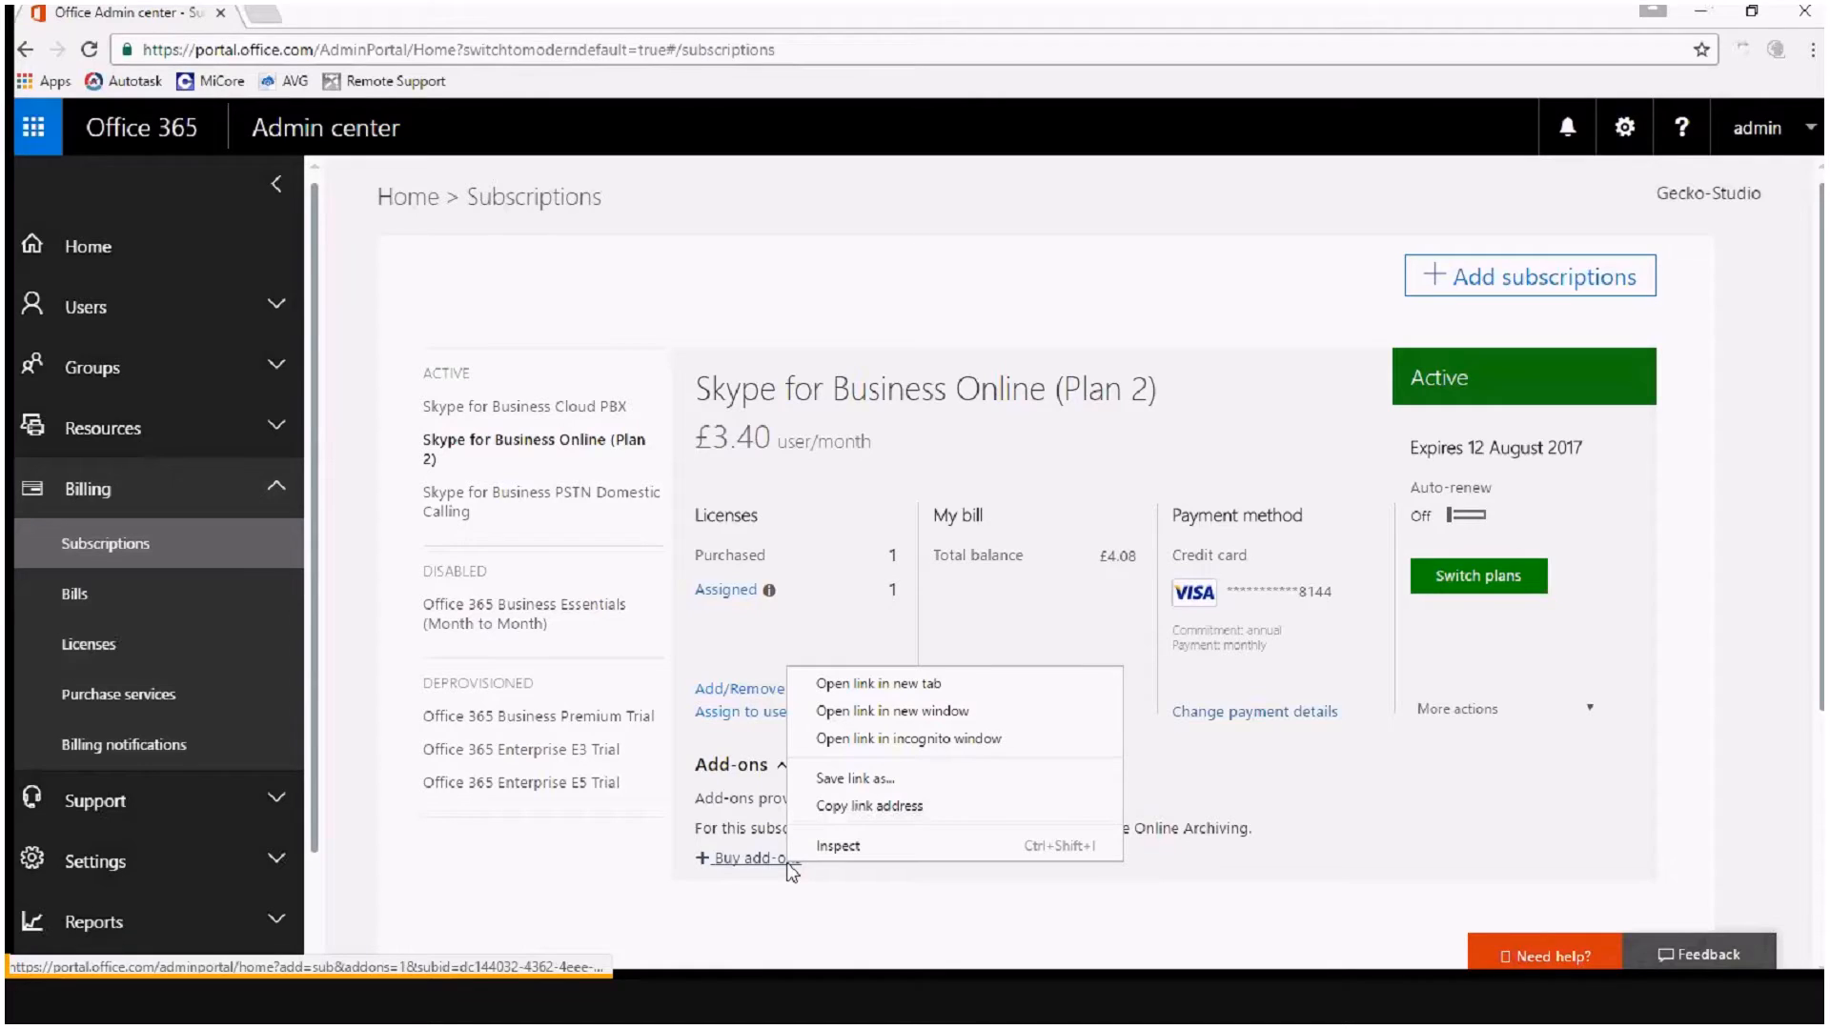
click(896, 685)
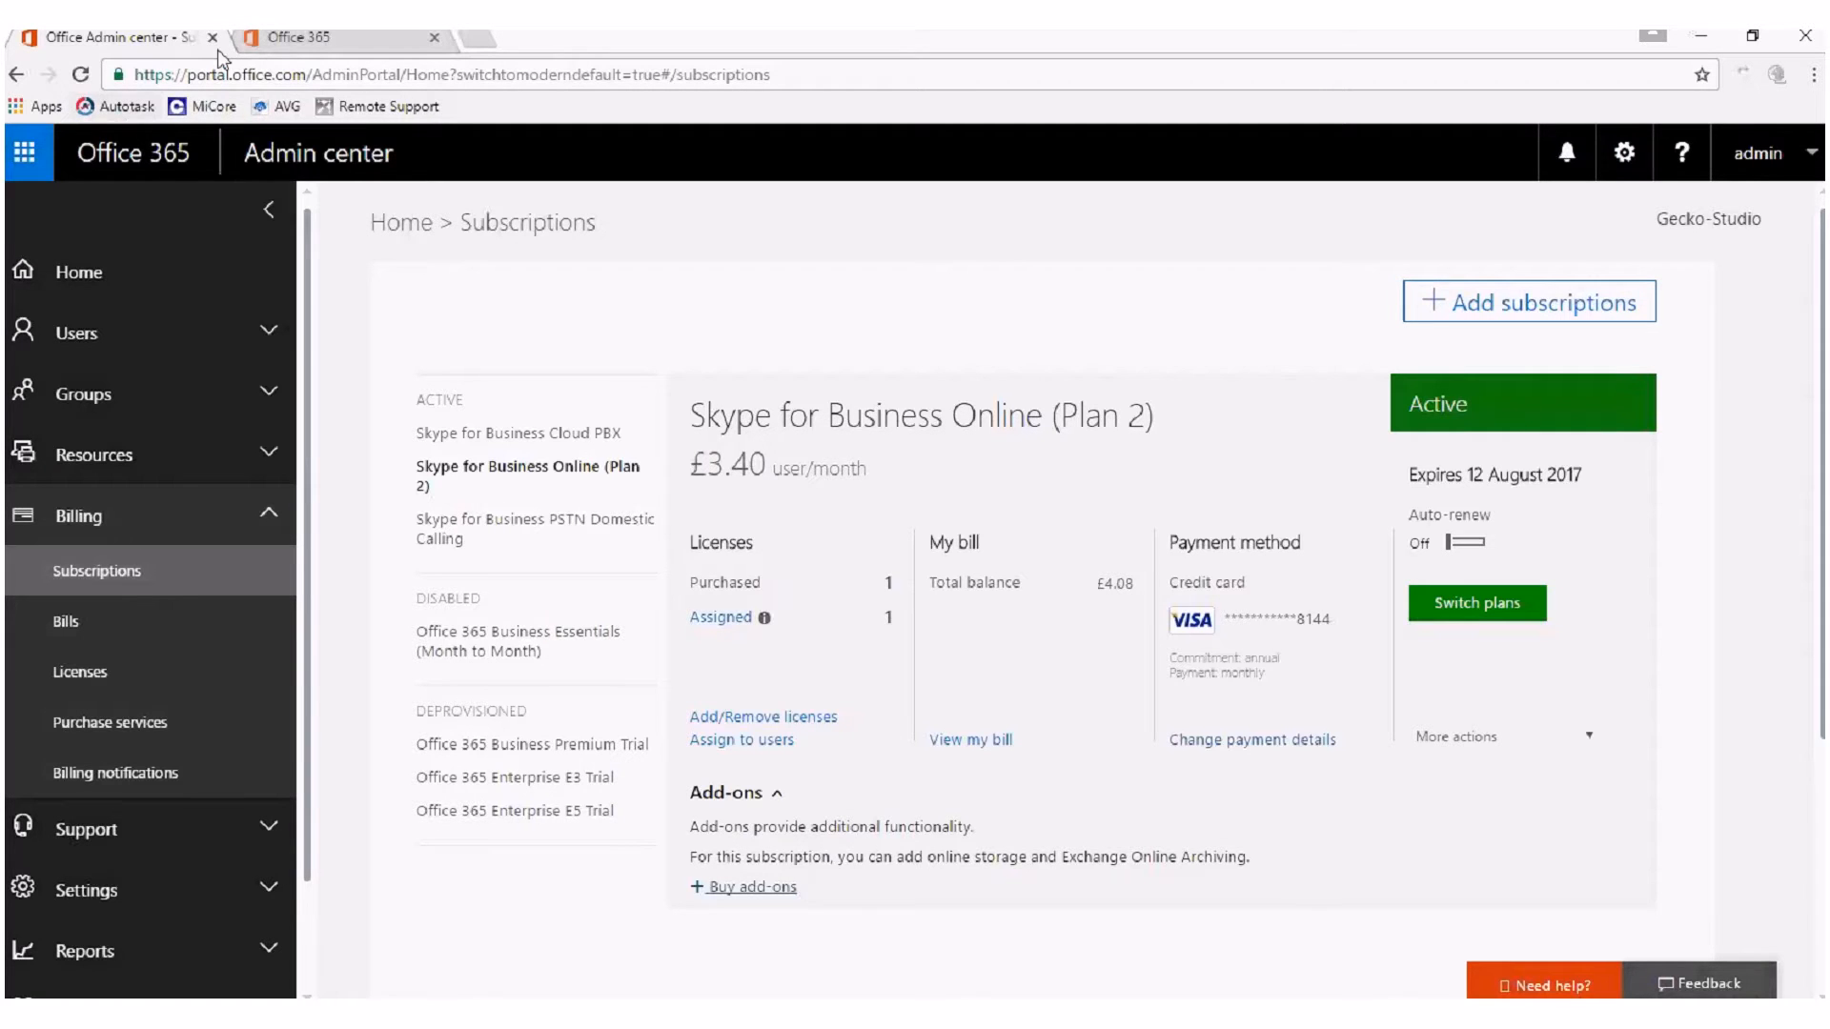
click(282, 43)
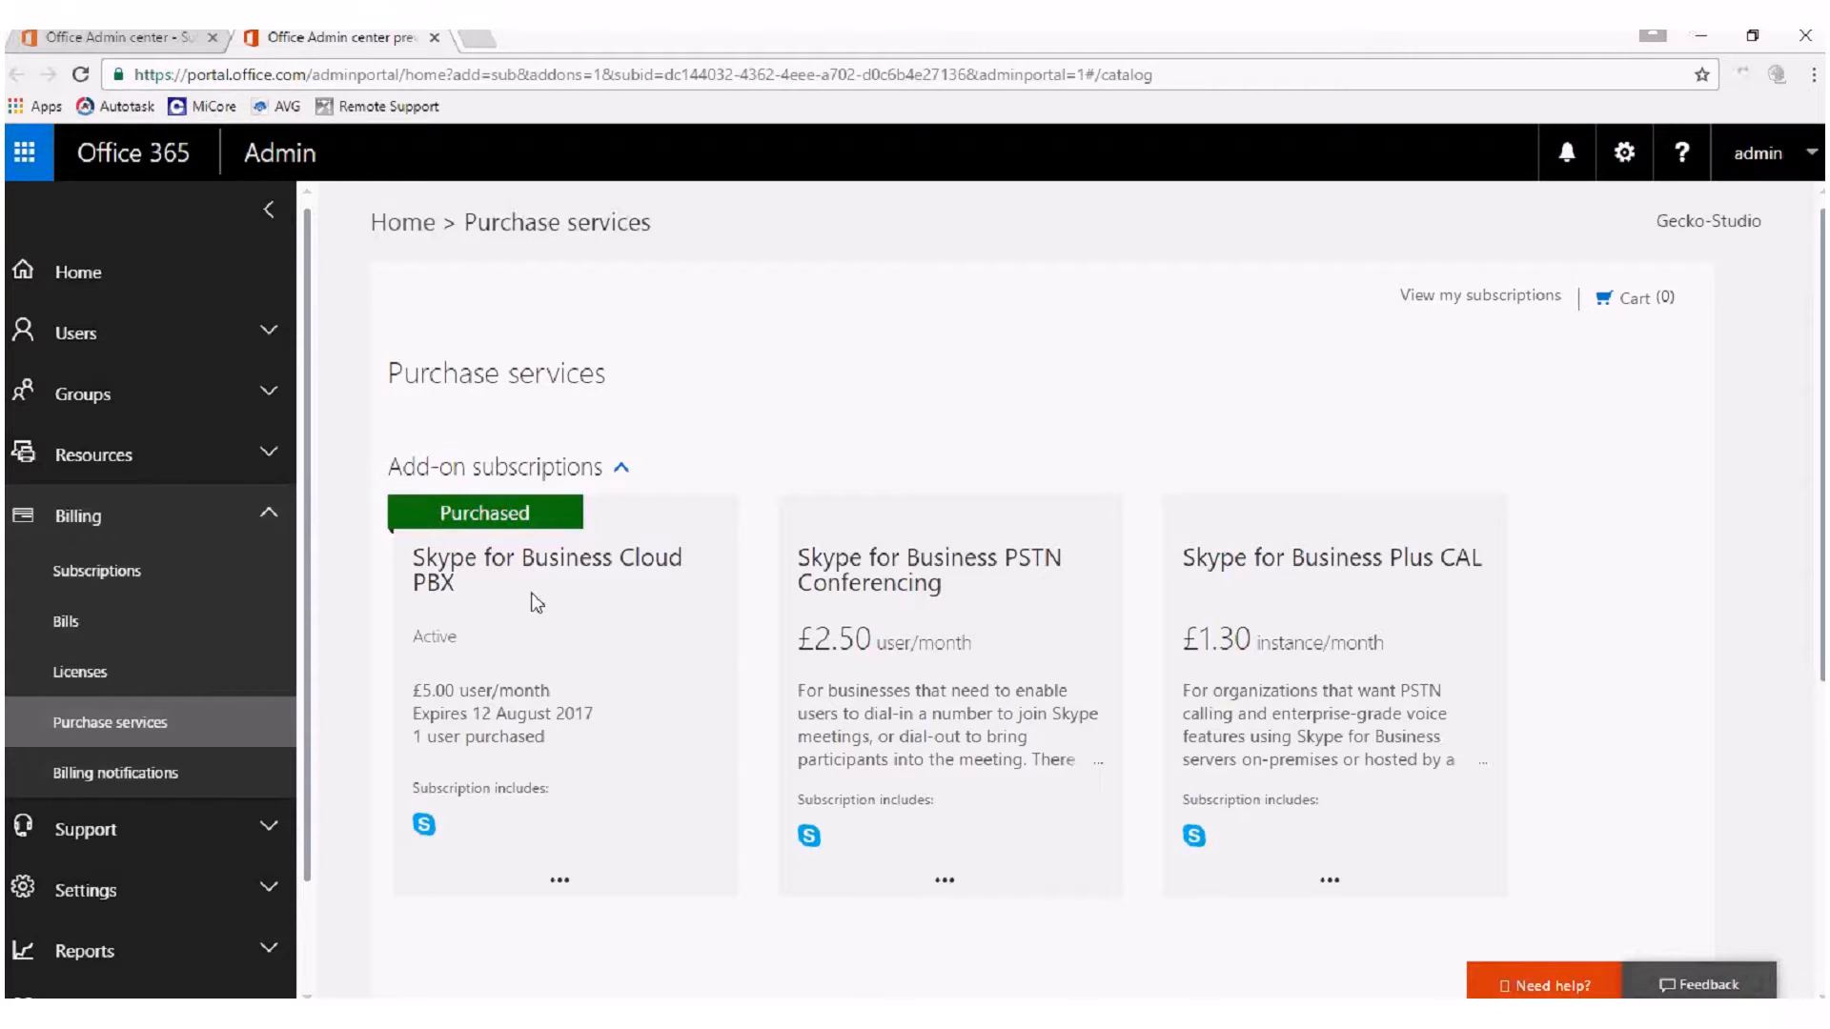
Examine the Cloud PBX, PSTN Conferencing and Plus CAL add-ons, and close the purchase page.
mouse_move(493, 589)
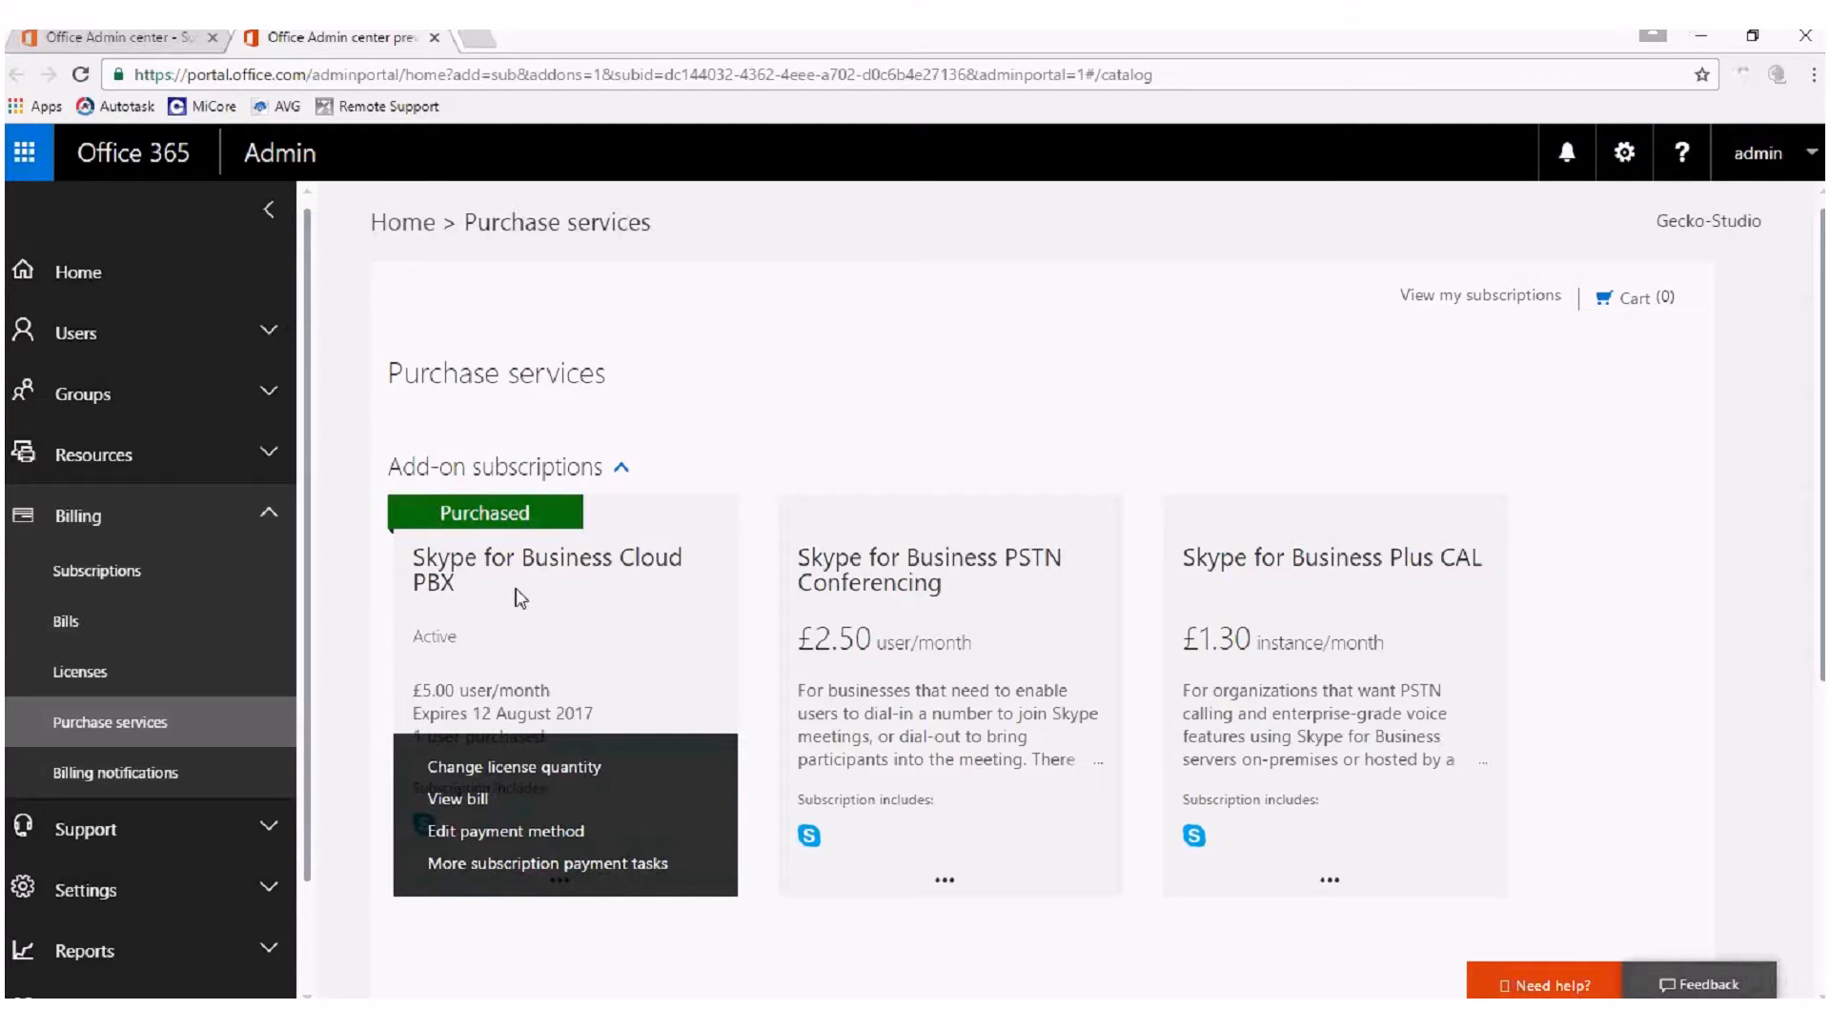
mouse_move(969, 559)
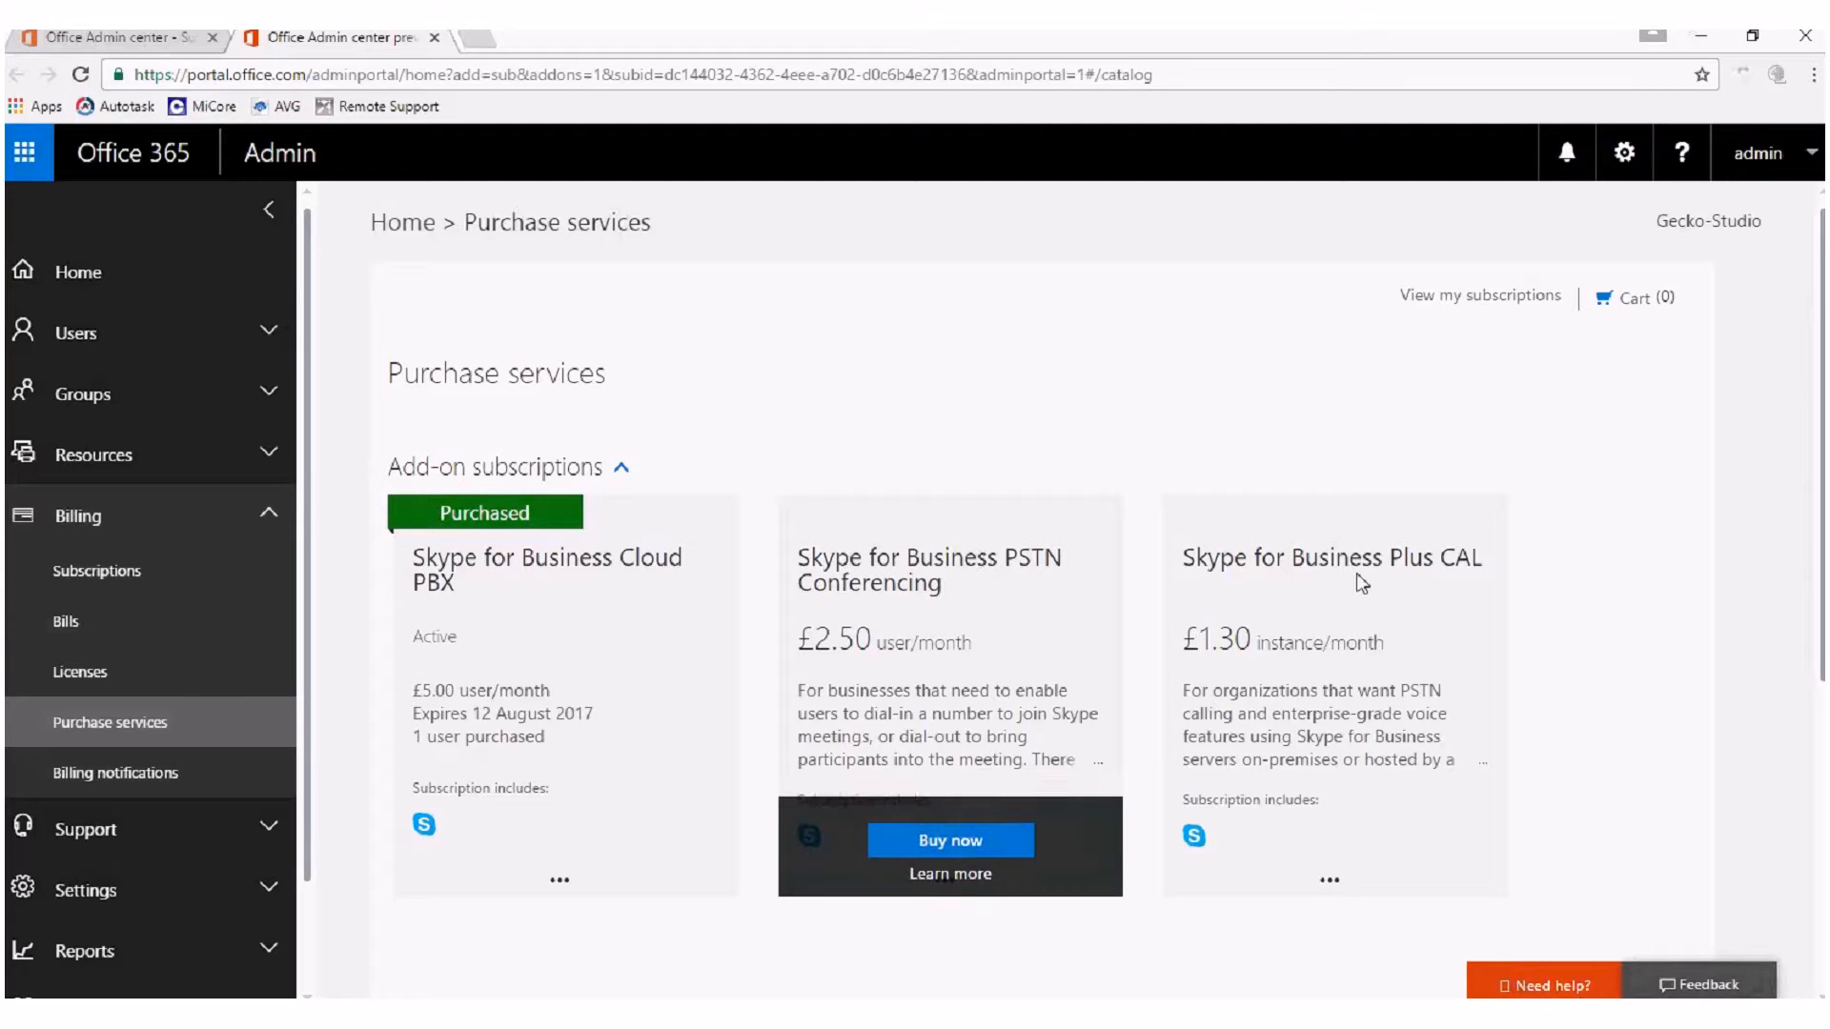
mouse_move(1358, 574)
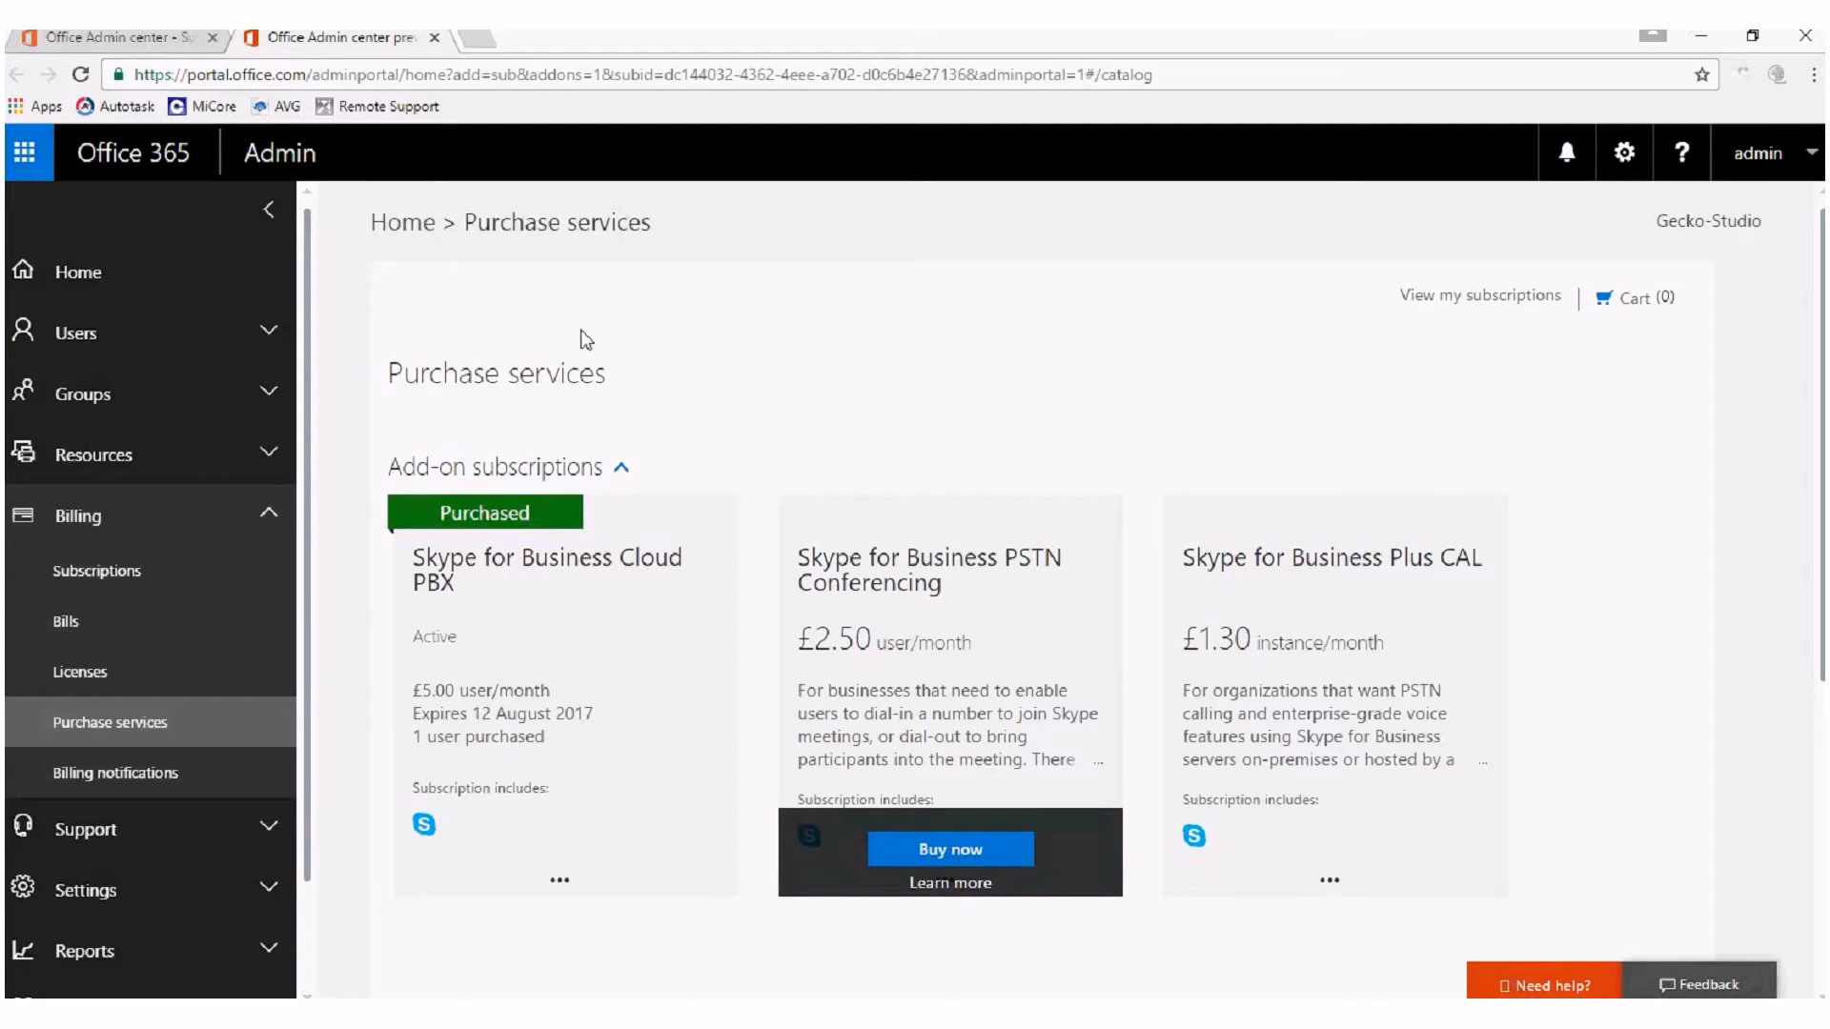
click(433, 38)
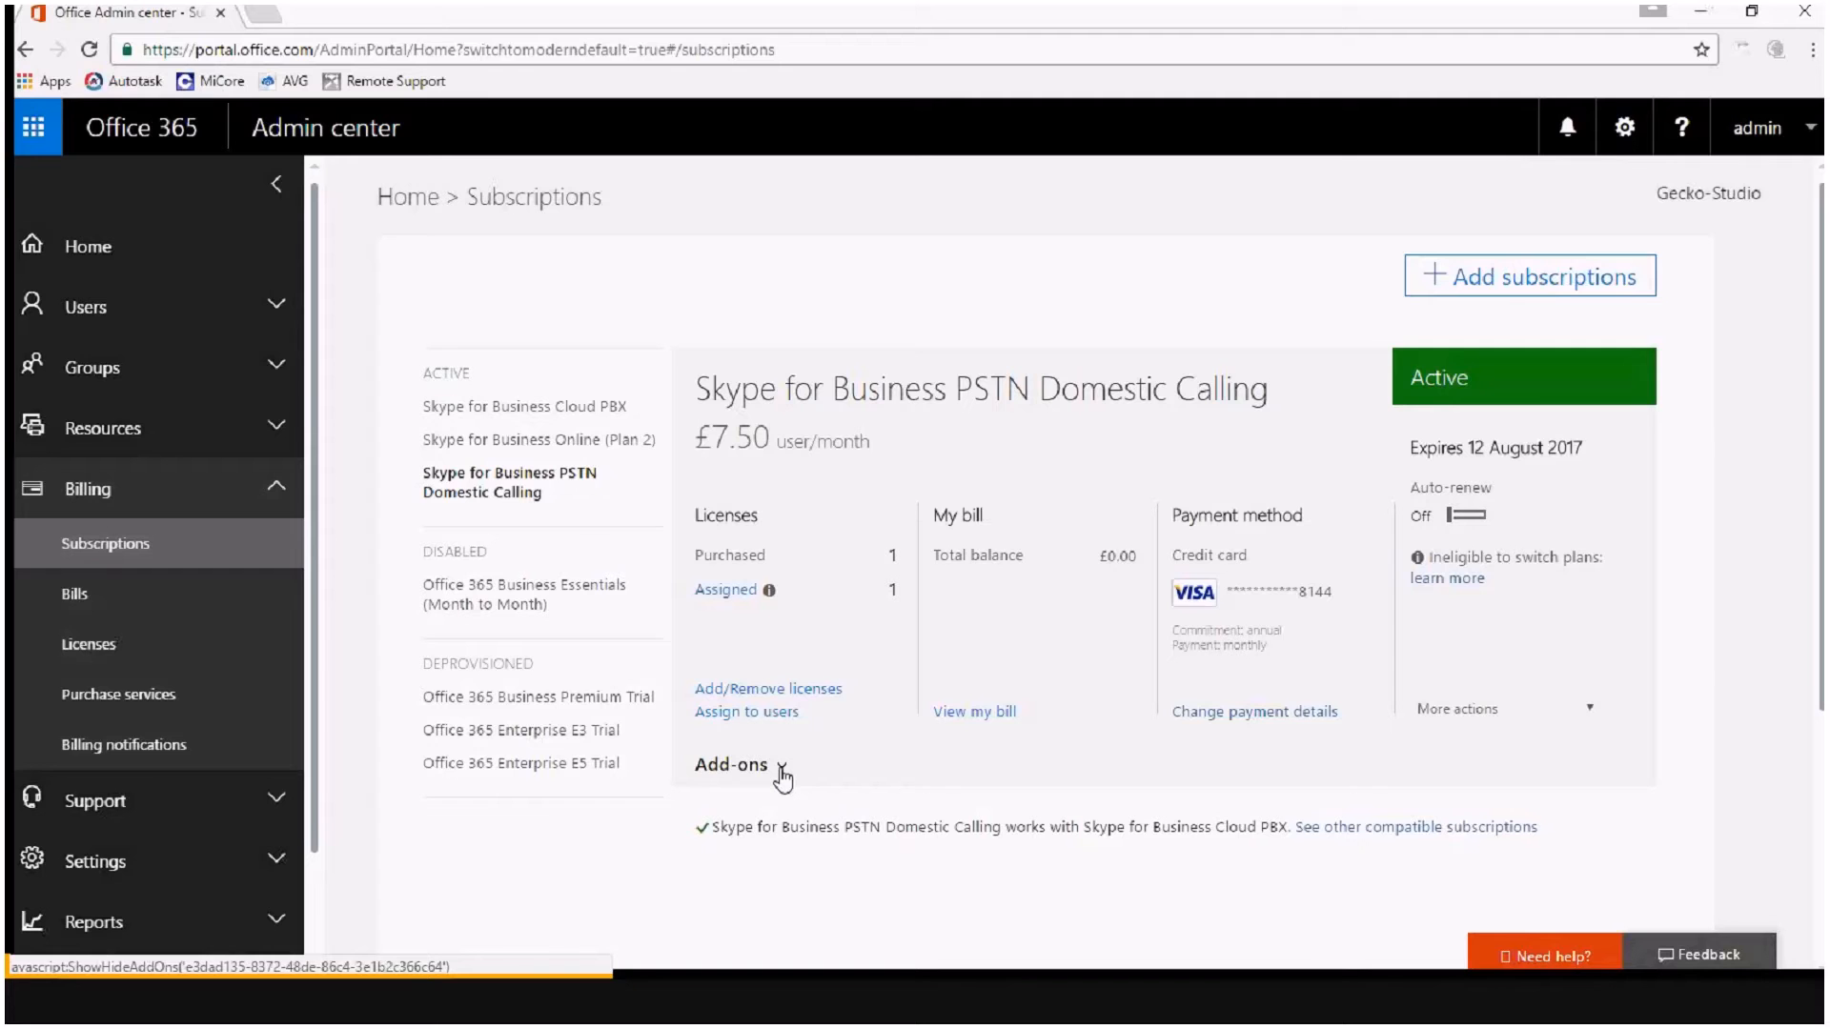
Open the add-on purchase page for the Skype for Business PSTN Domestic Calling subscription in a separate browser tab.
click(781, 770)
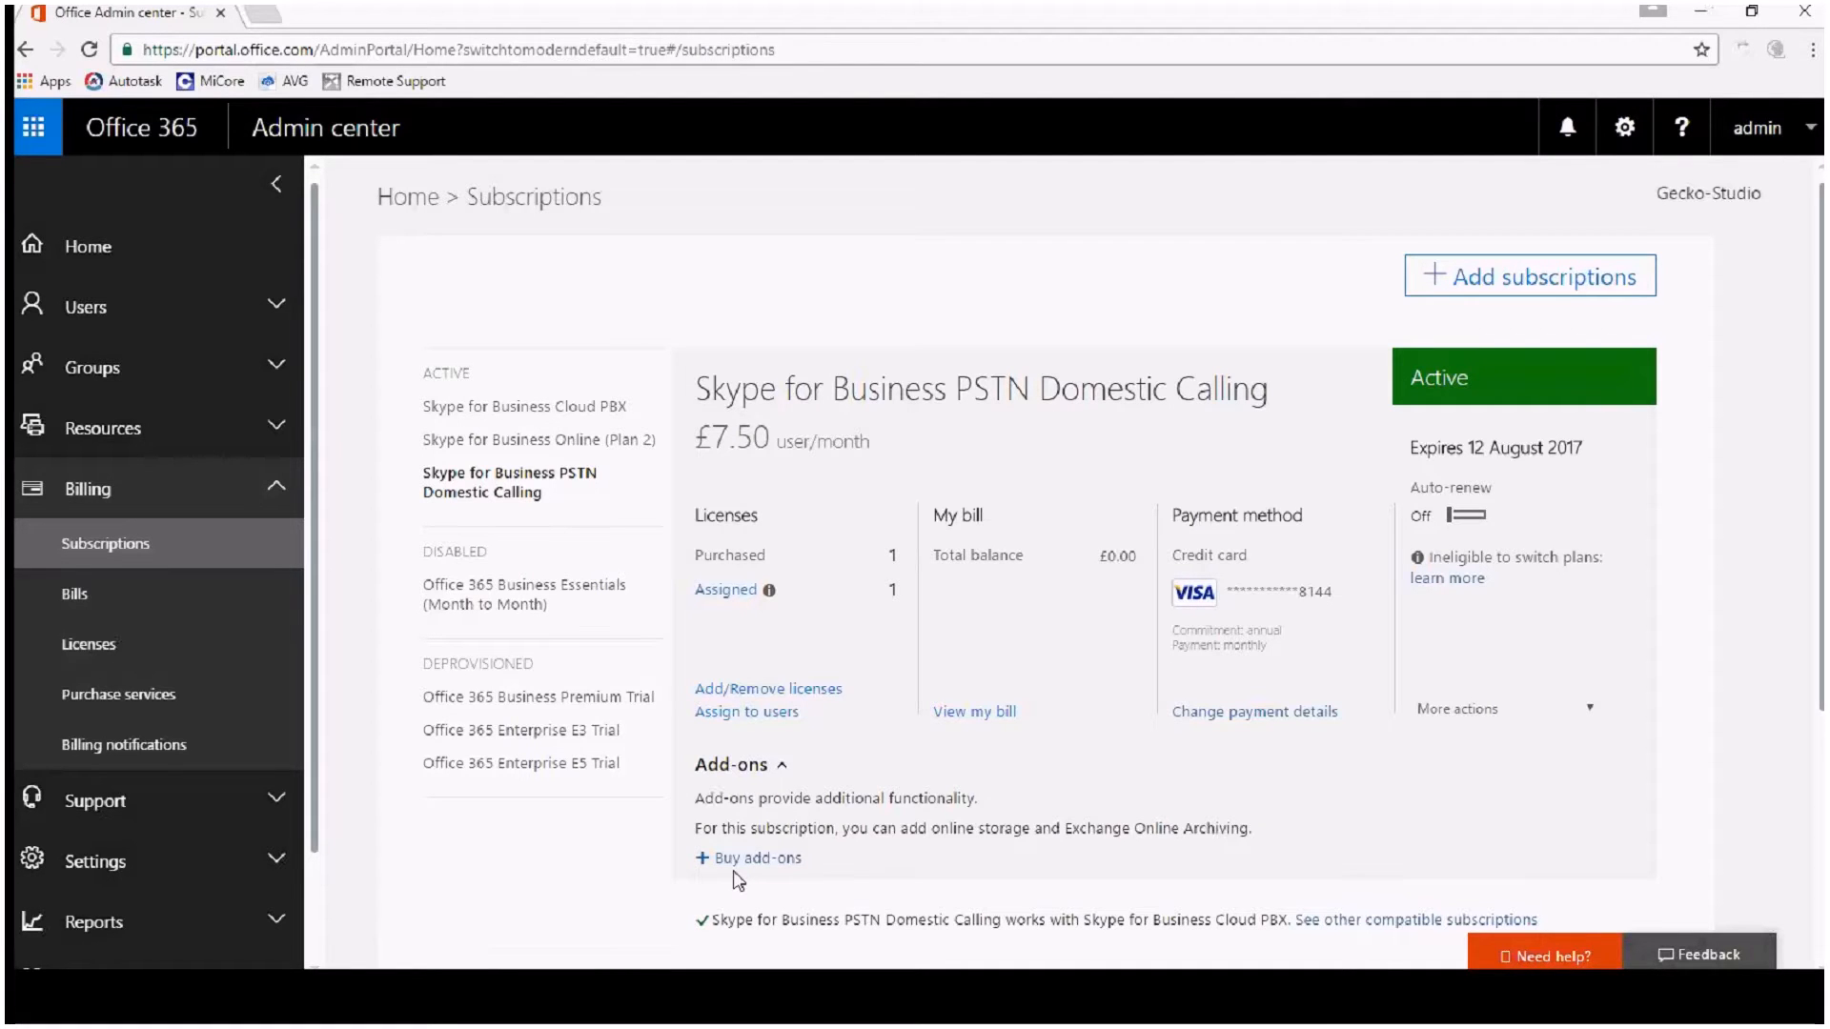
click(758, 858)
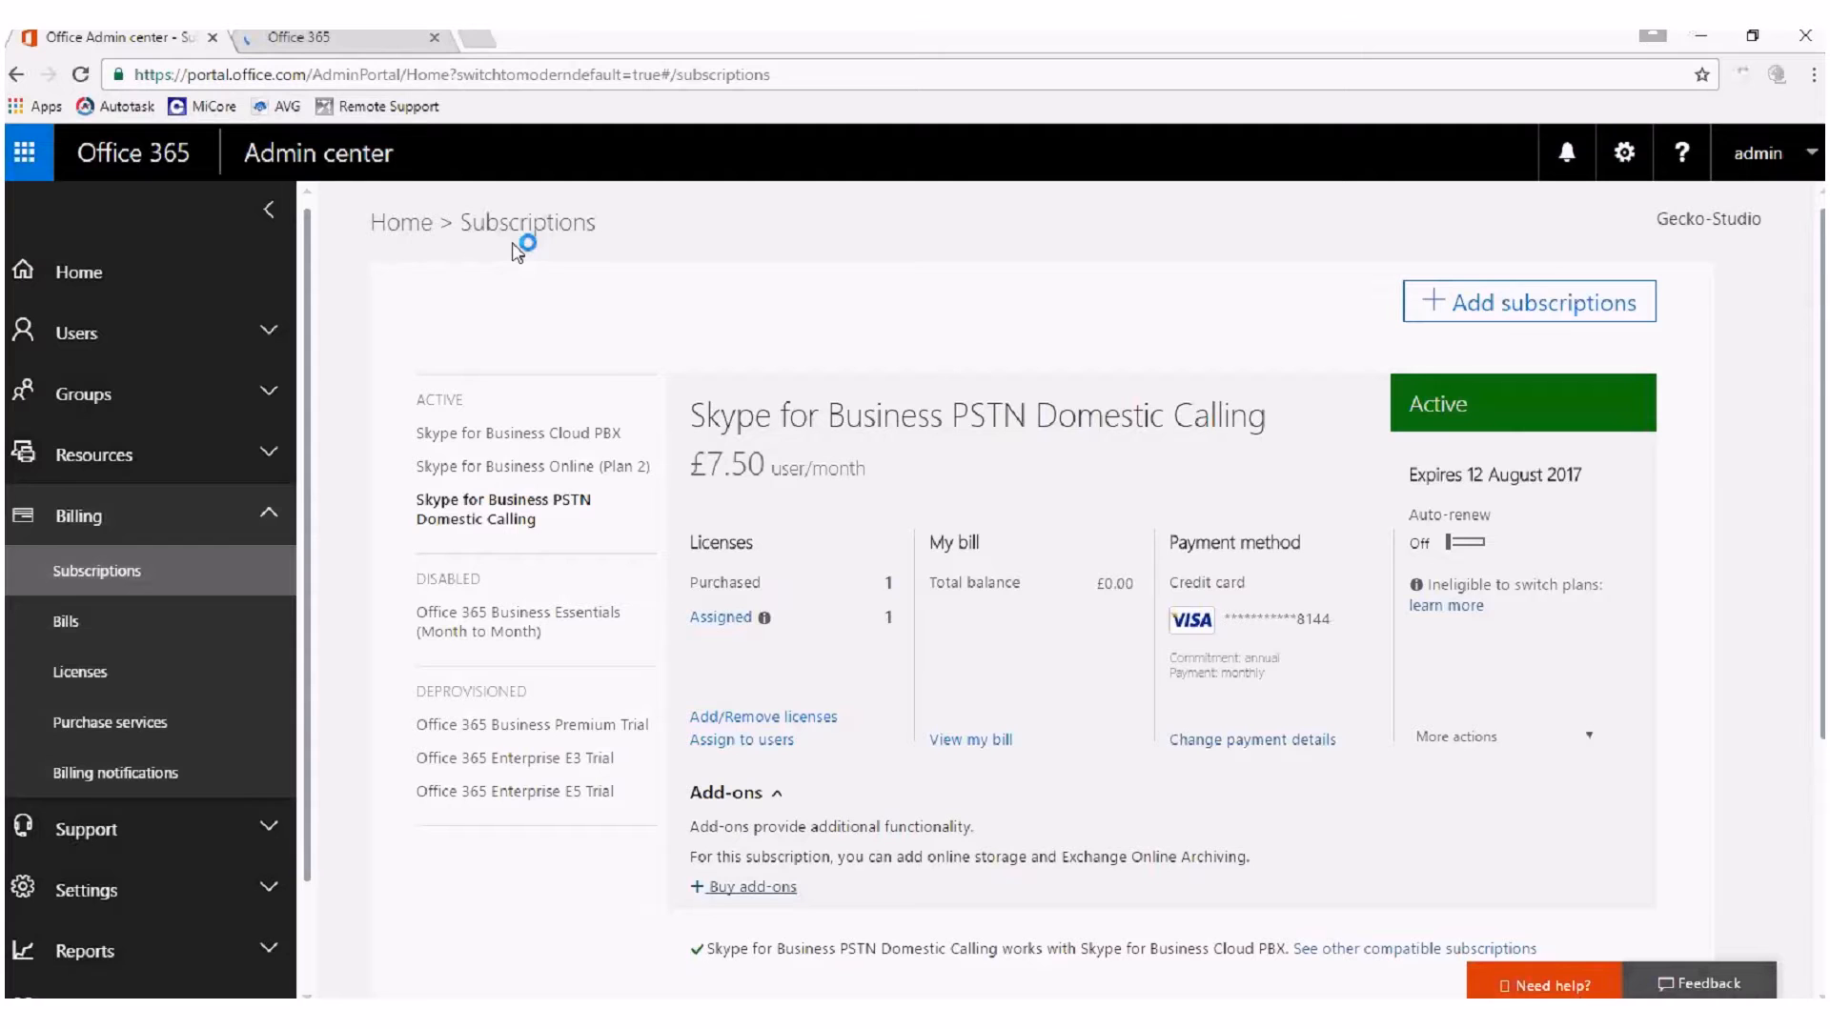
click(372, 40)
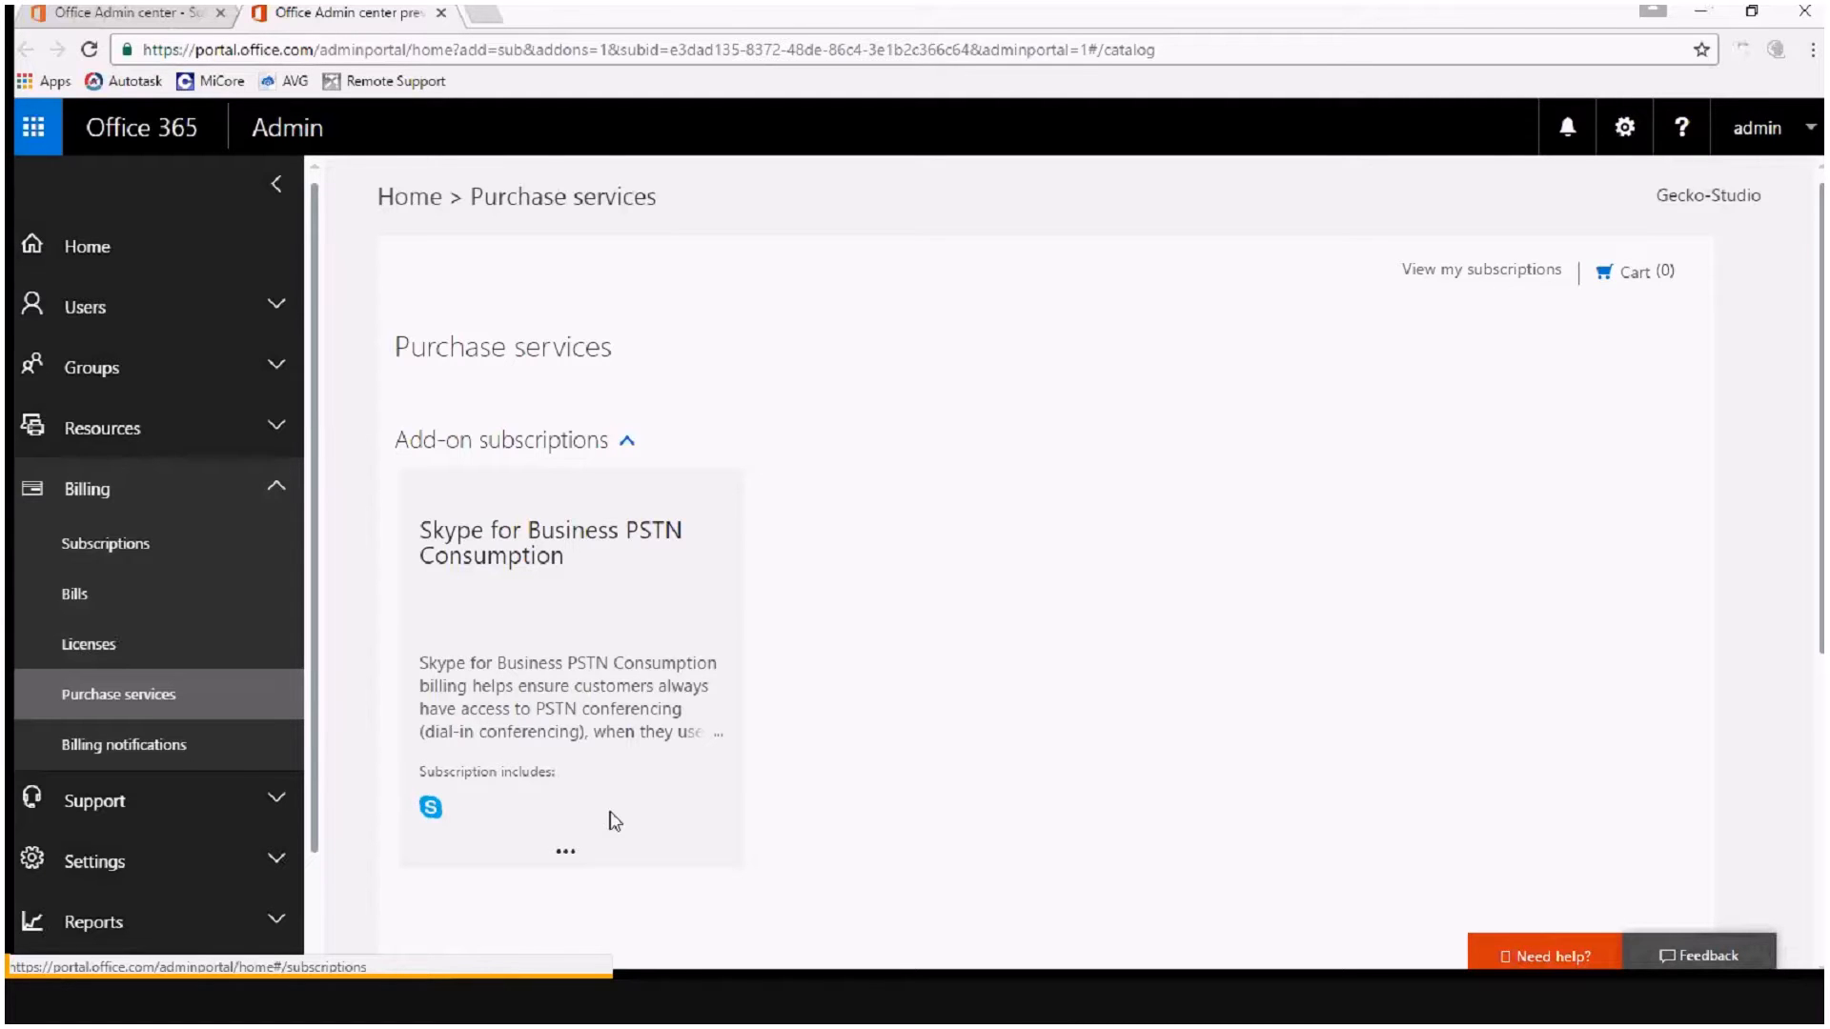
Start buying the Skype for Business PSTN Consumption add-on and accept the prefilled service address at checkout.
click(568, 855)
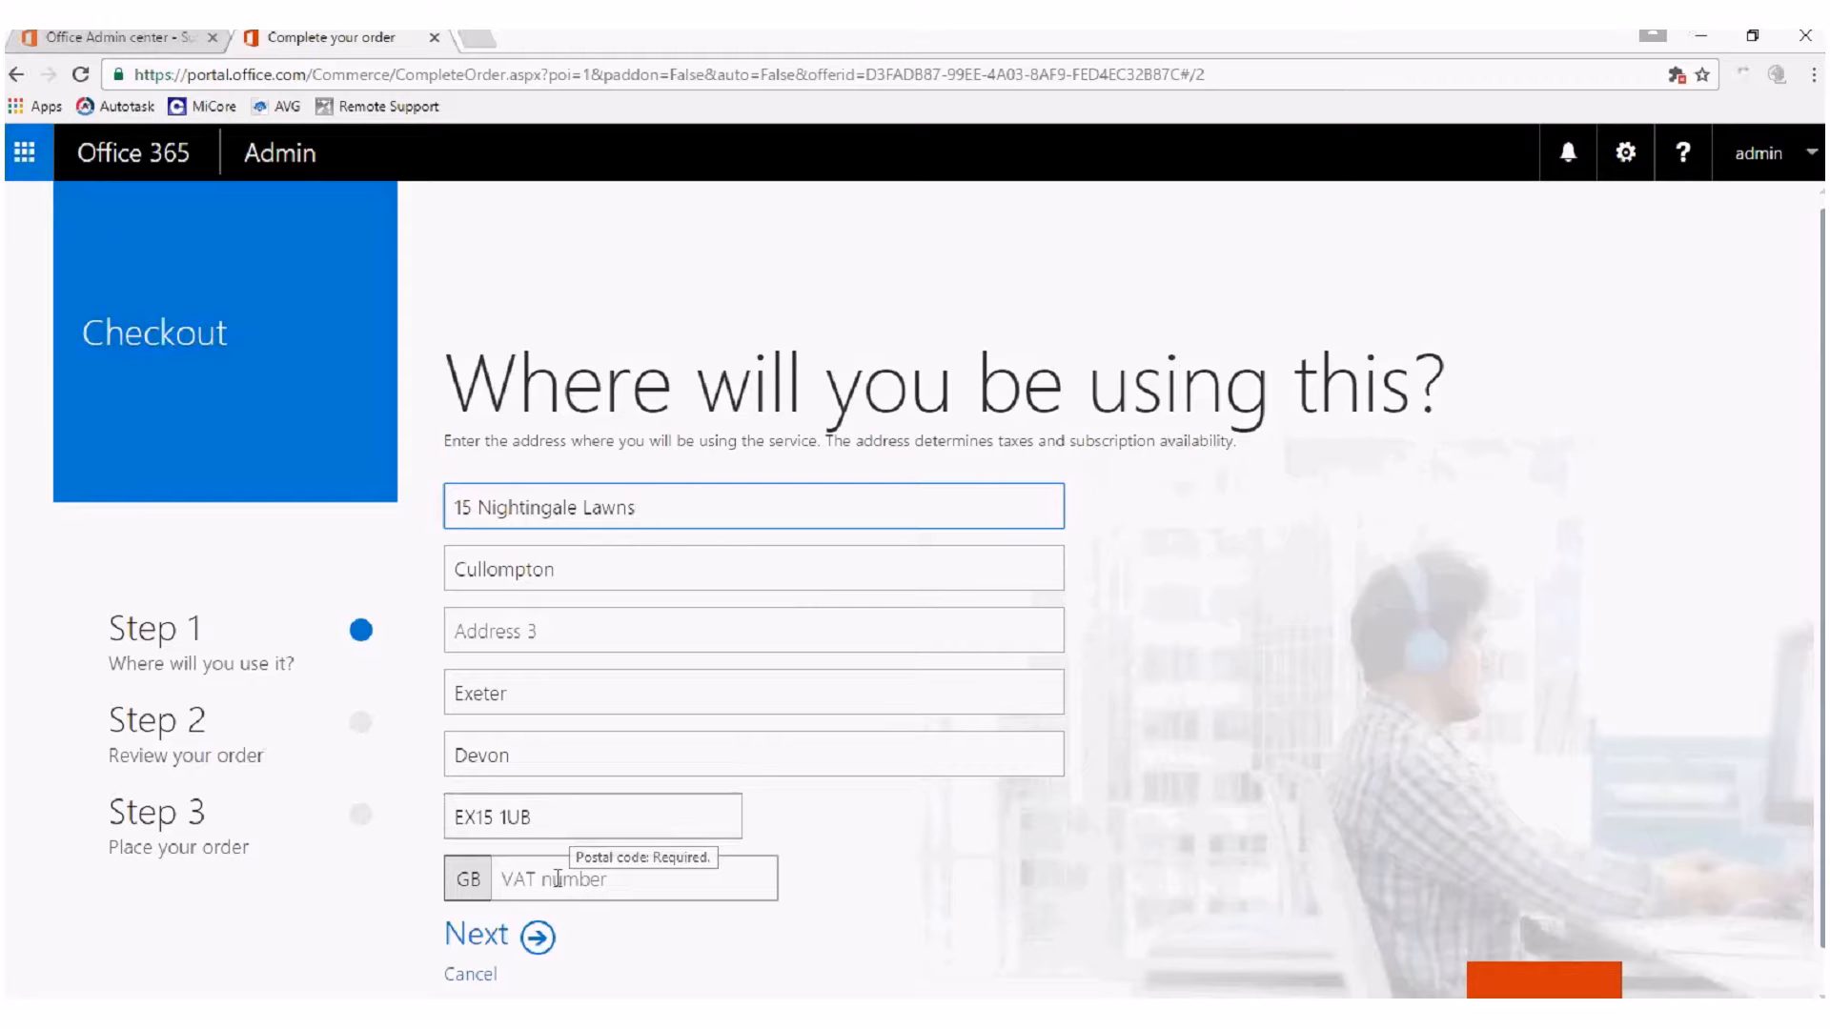
click(538, 937)
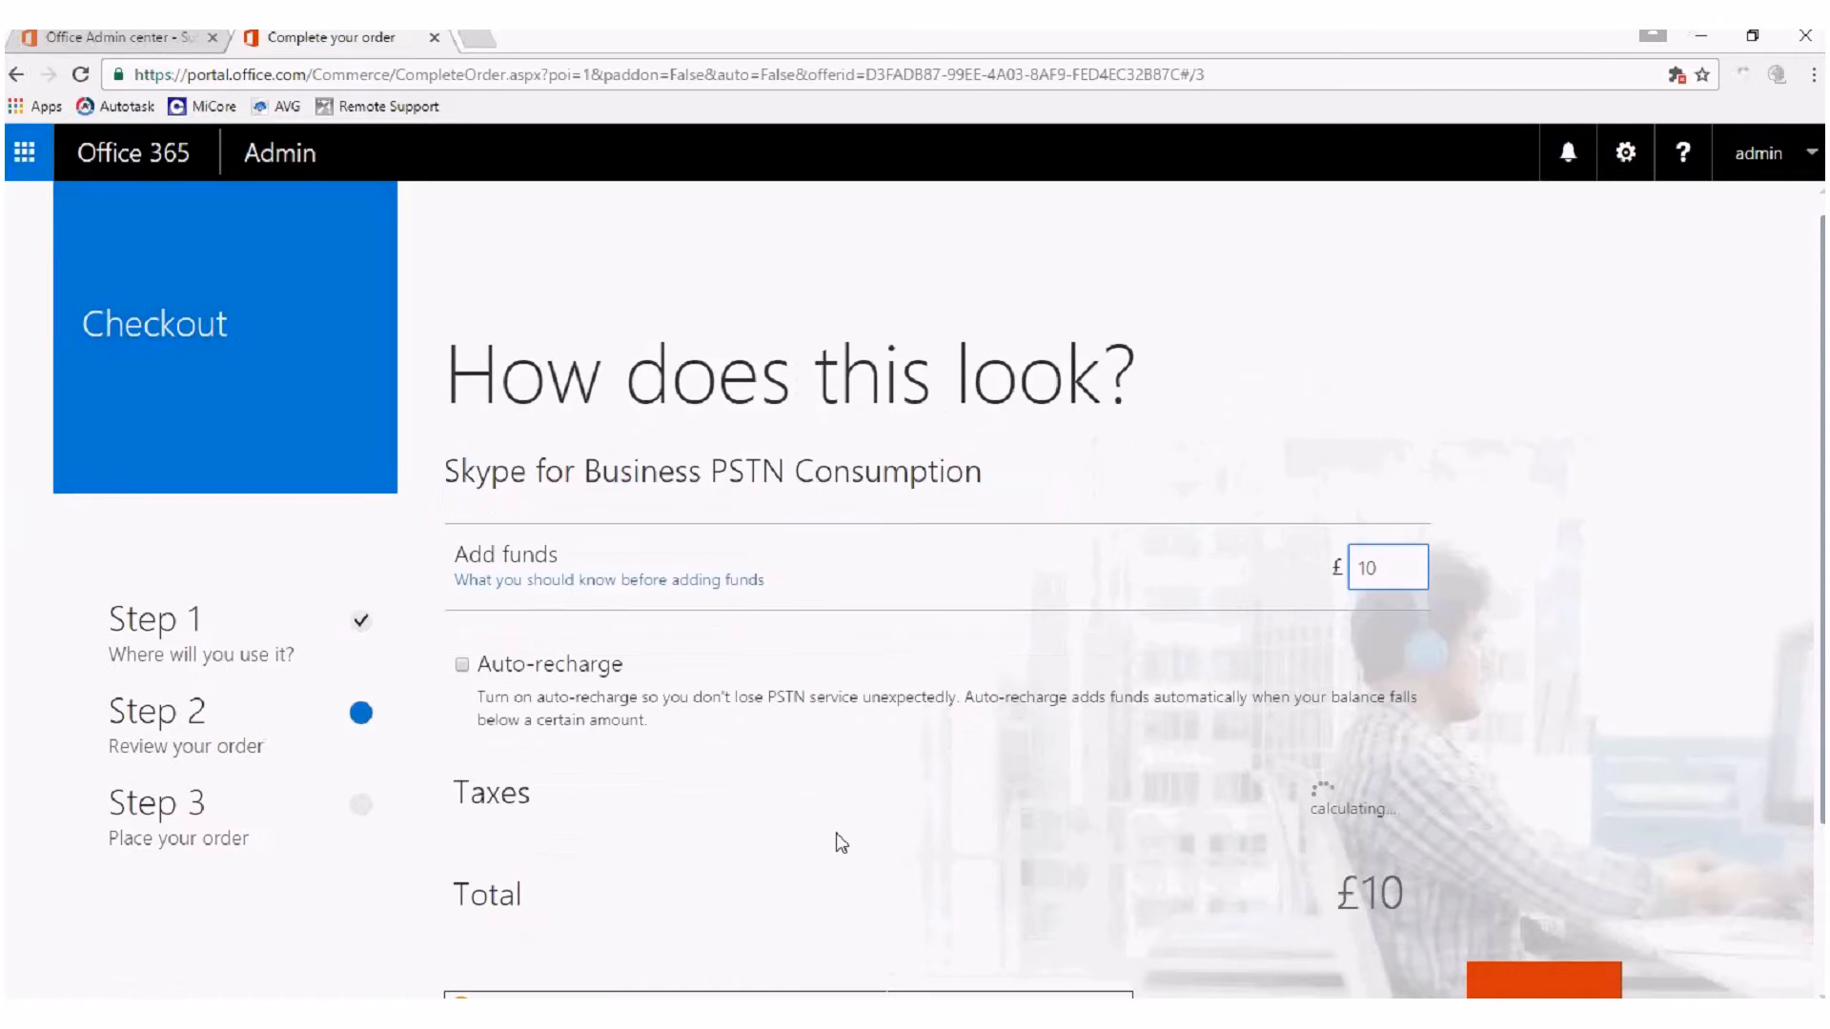
Turn on auto-recharge with a recharge amount of £100, and set the funds to add to £100.
drag(1820, 496, 1817, 588)
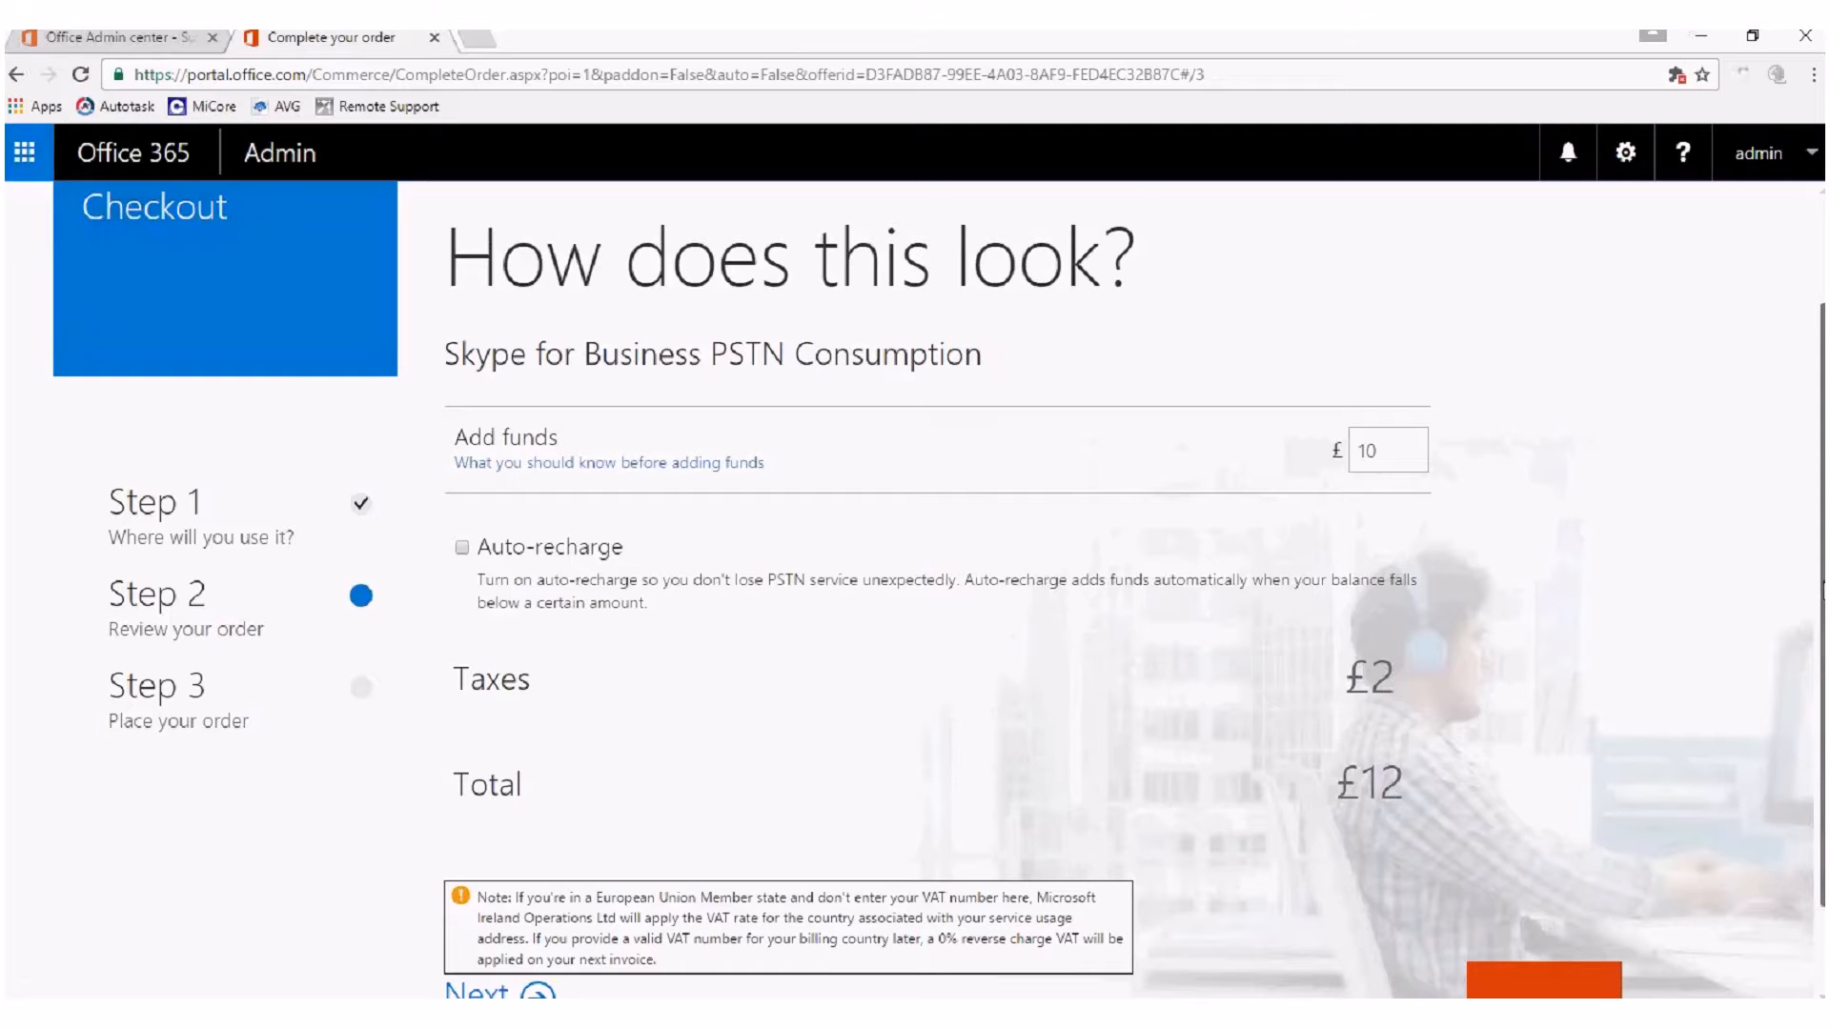
scroll(1580, 569, down, 1)
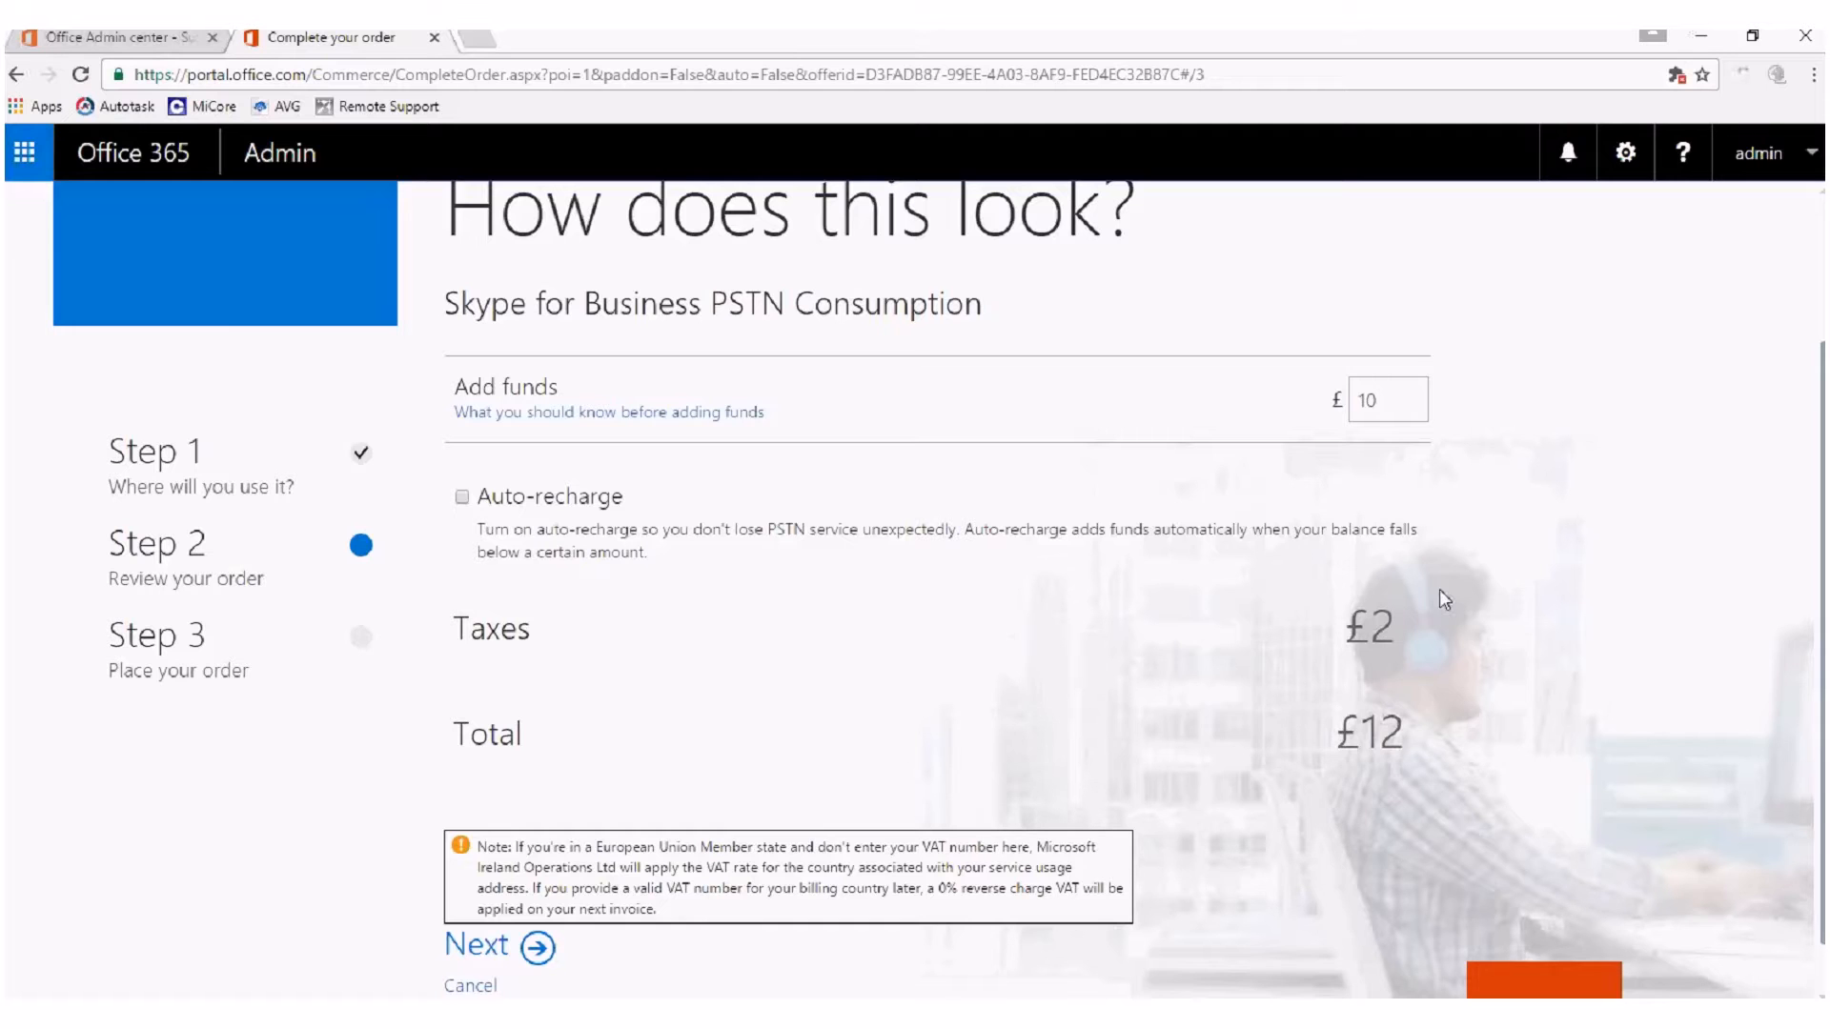
click(462, 497)
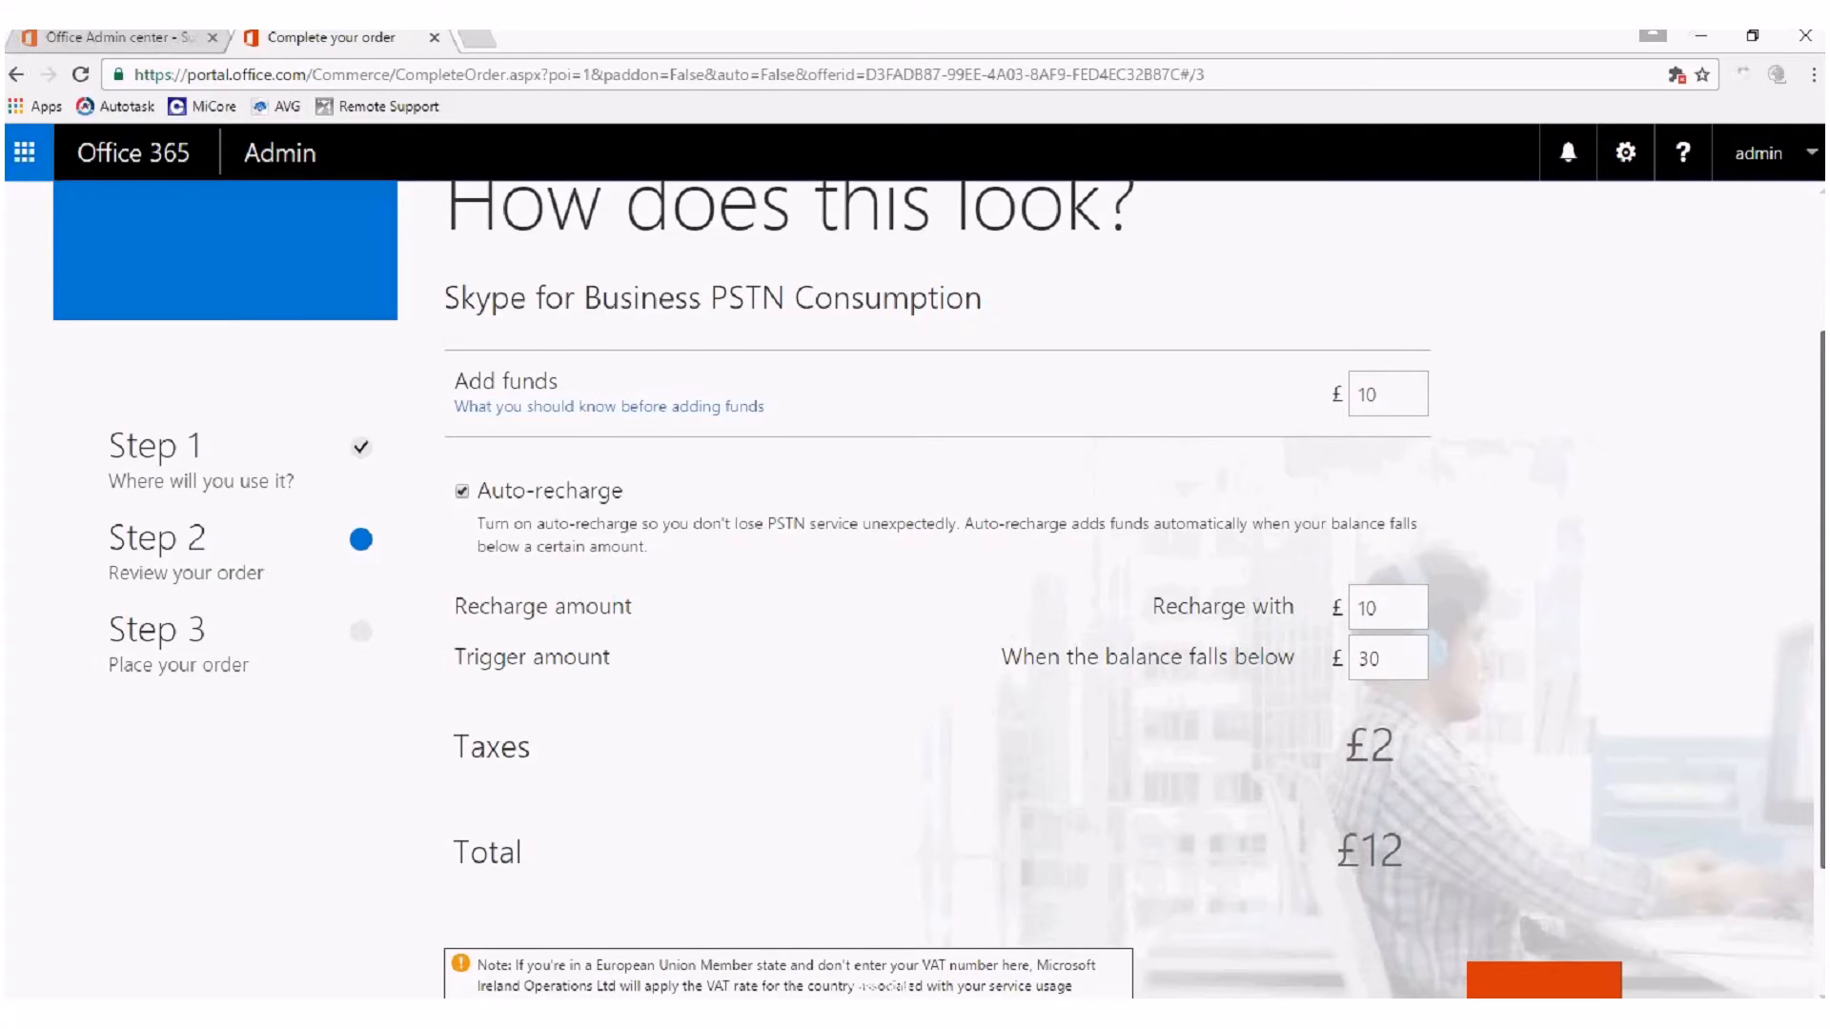
scroll(1823, 476, down, 1)
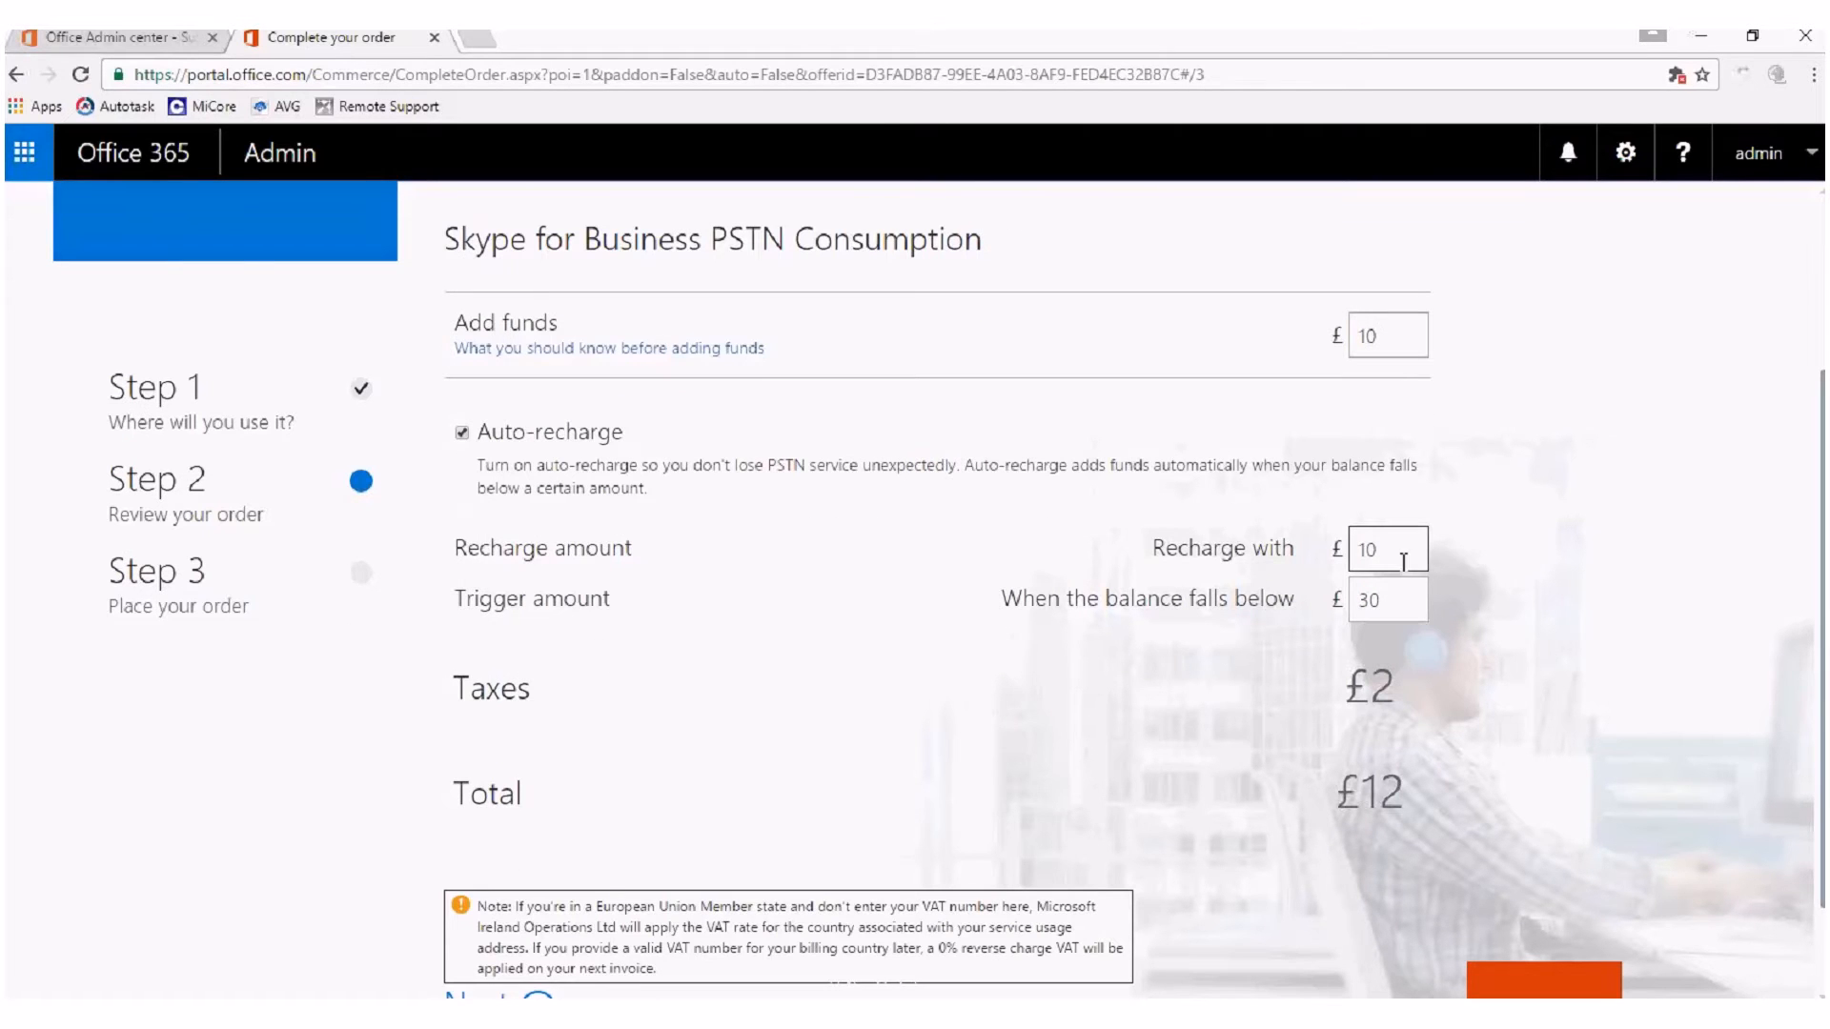
click(1391, 338)
text(0)
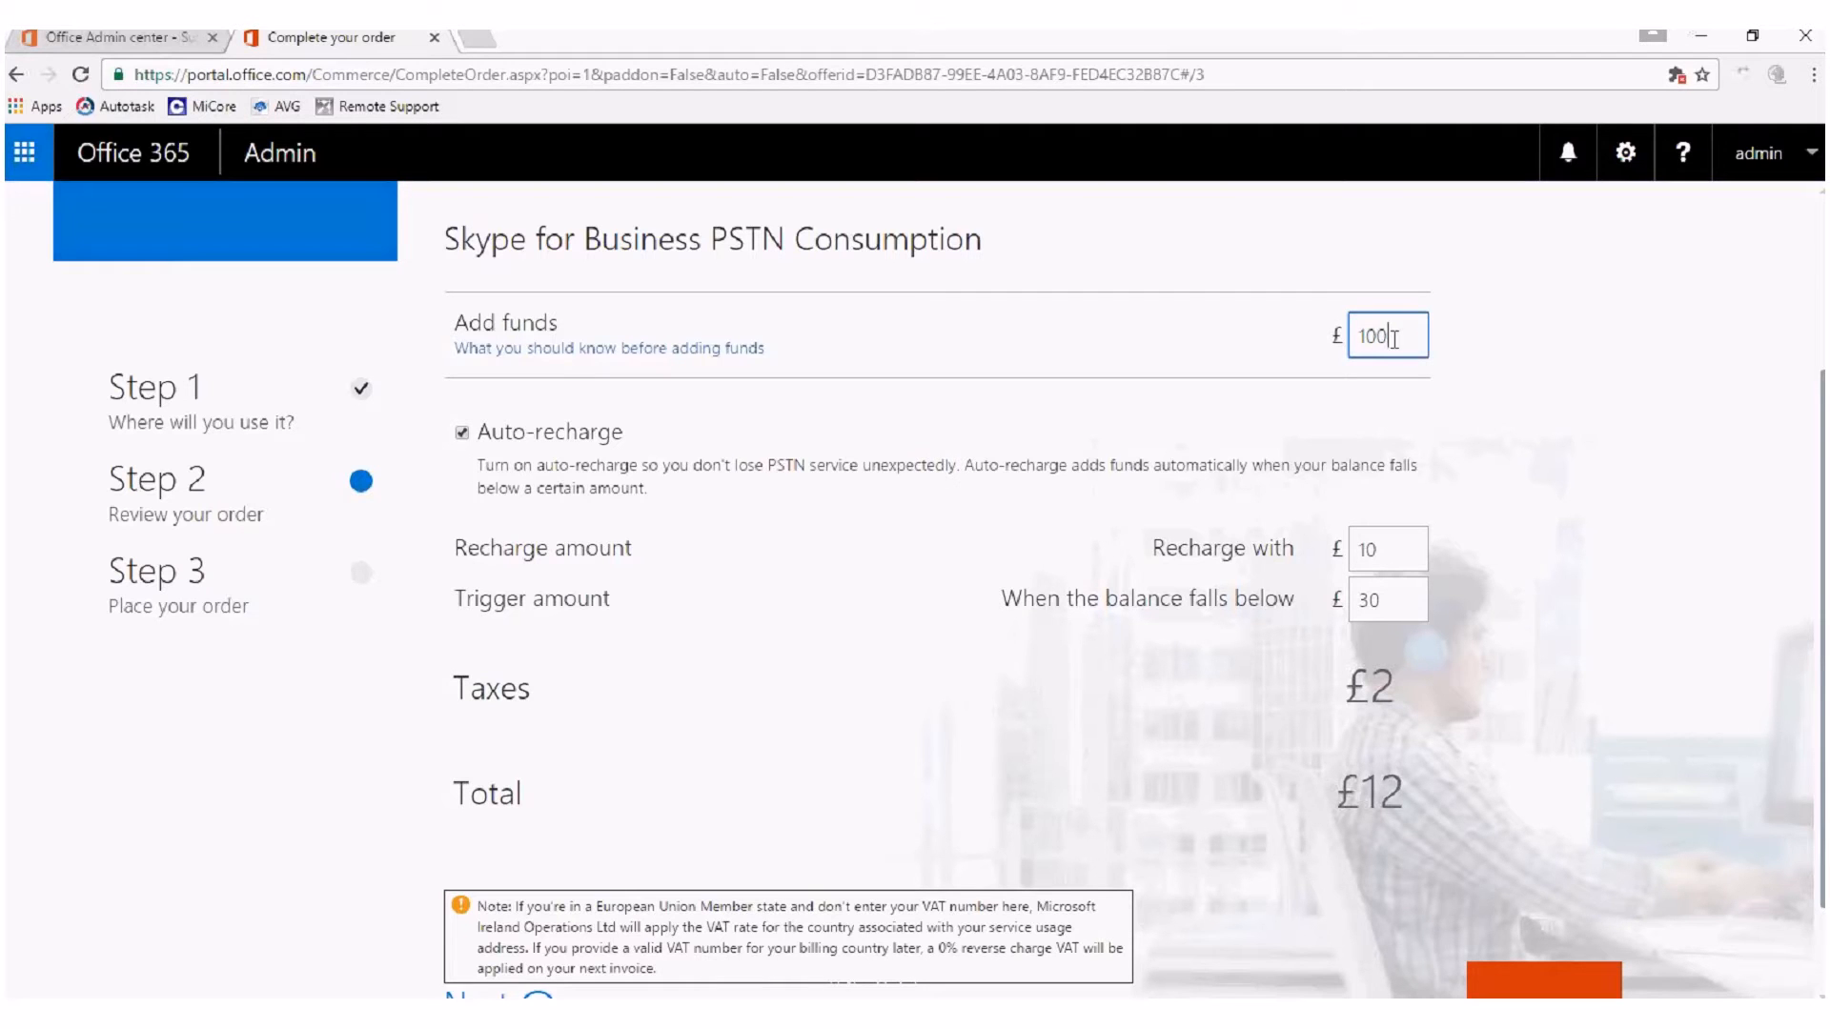
click(1405, 548)
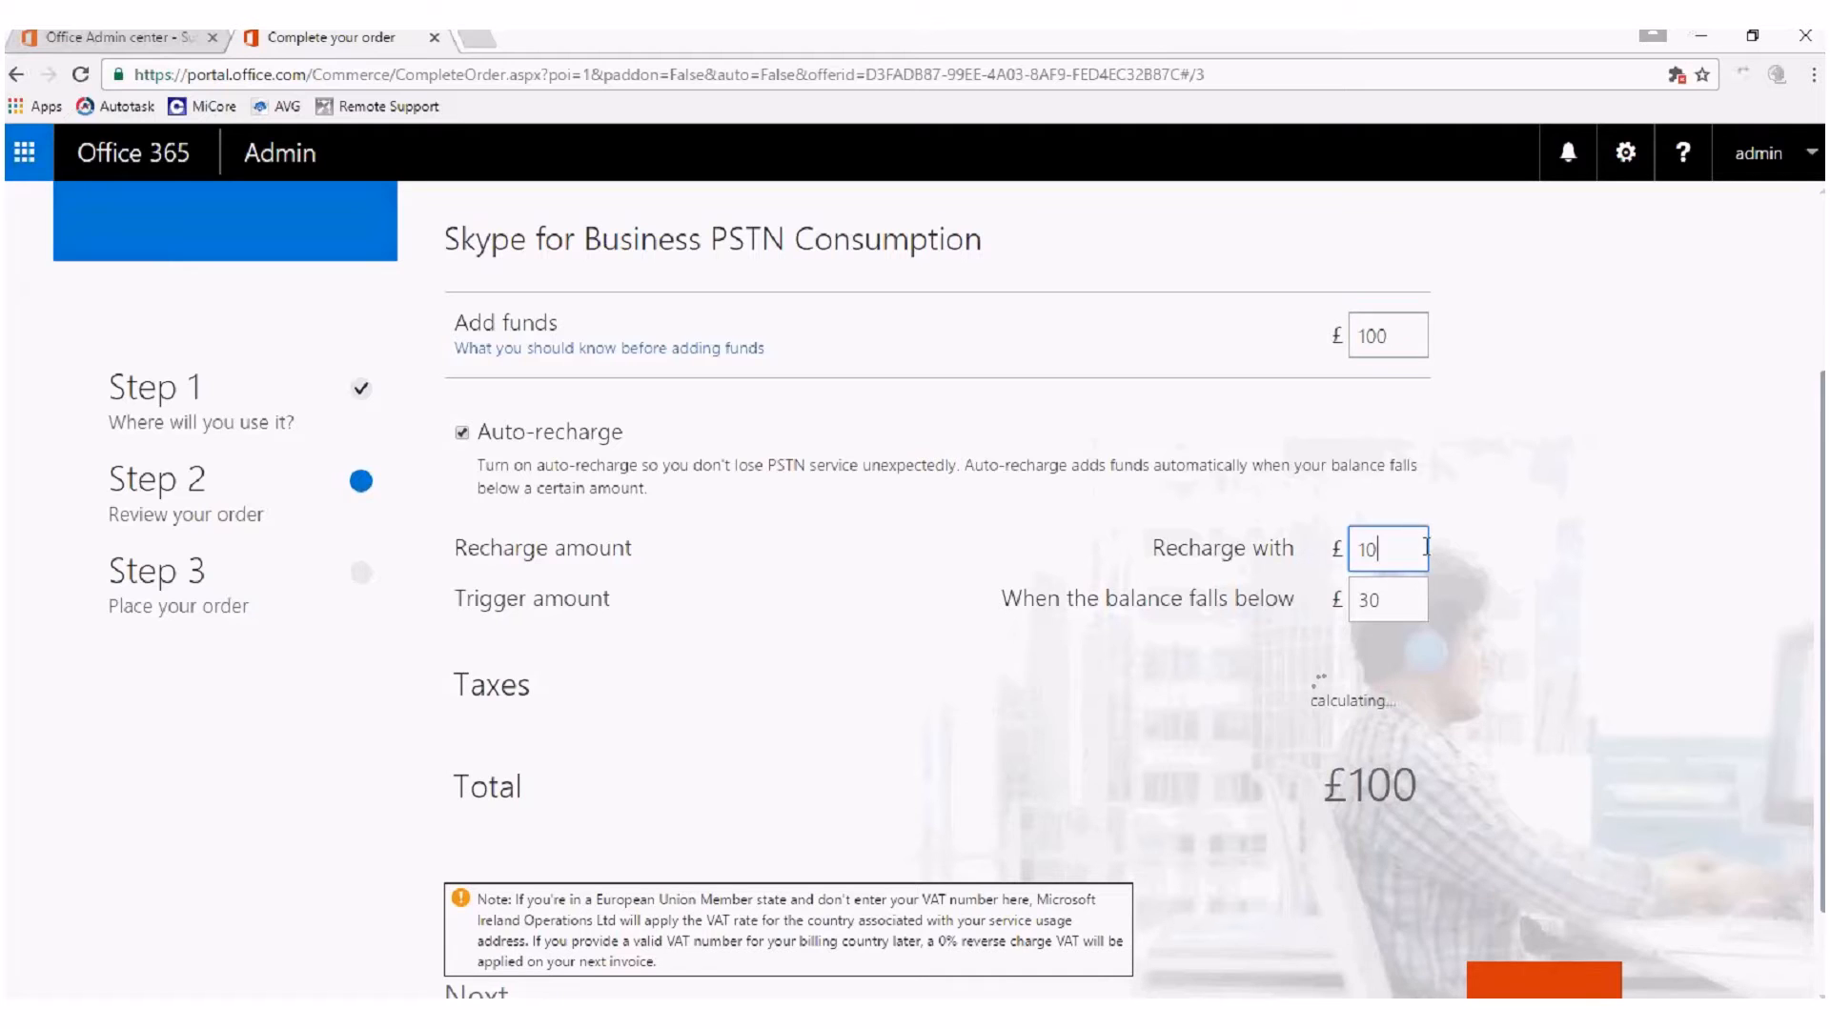
text(0)
Try to set the auto-recharge trigger amount to £20.
click(1407, 597)
key(BackSpace)
key(BackSpace)
text(20)
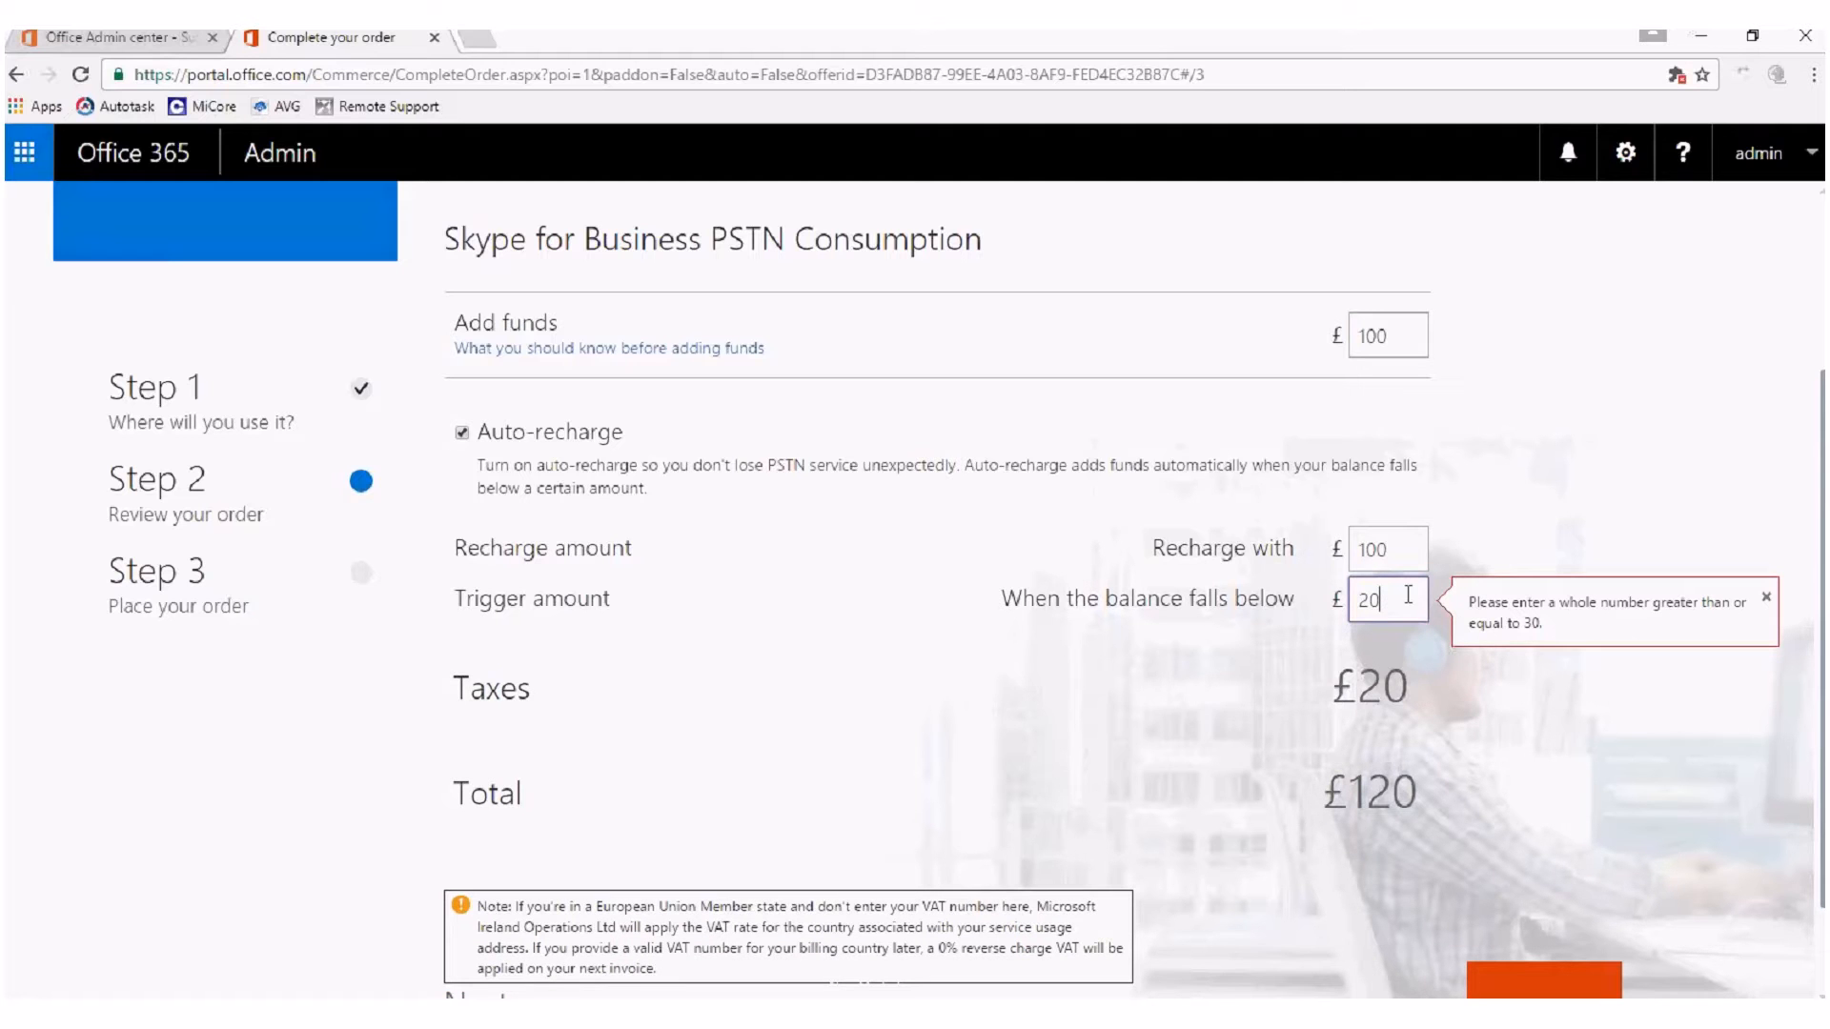
Set the auto-recharge trigger amount to £30, and close the checkout page without placing the order.
double_click(1407, 595)
text(30)
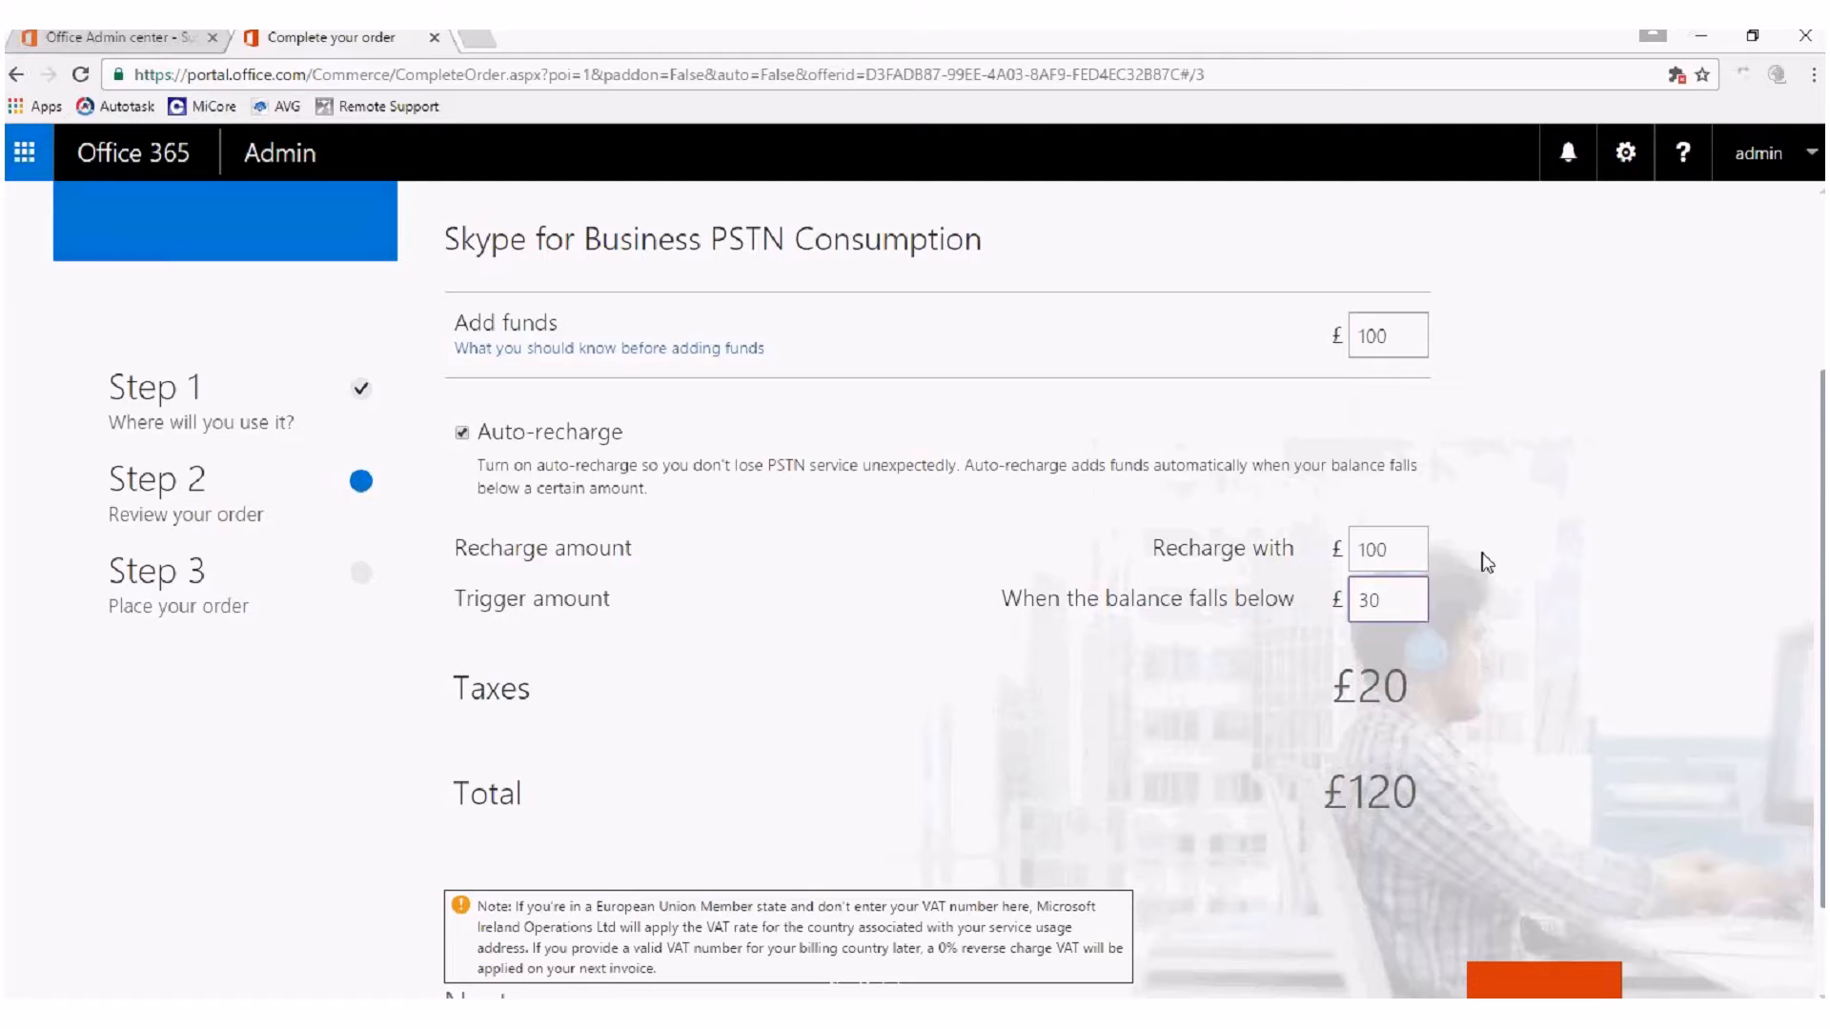
drag(1822, 555, 1822, 628)
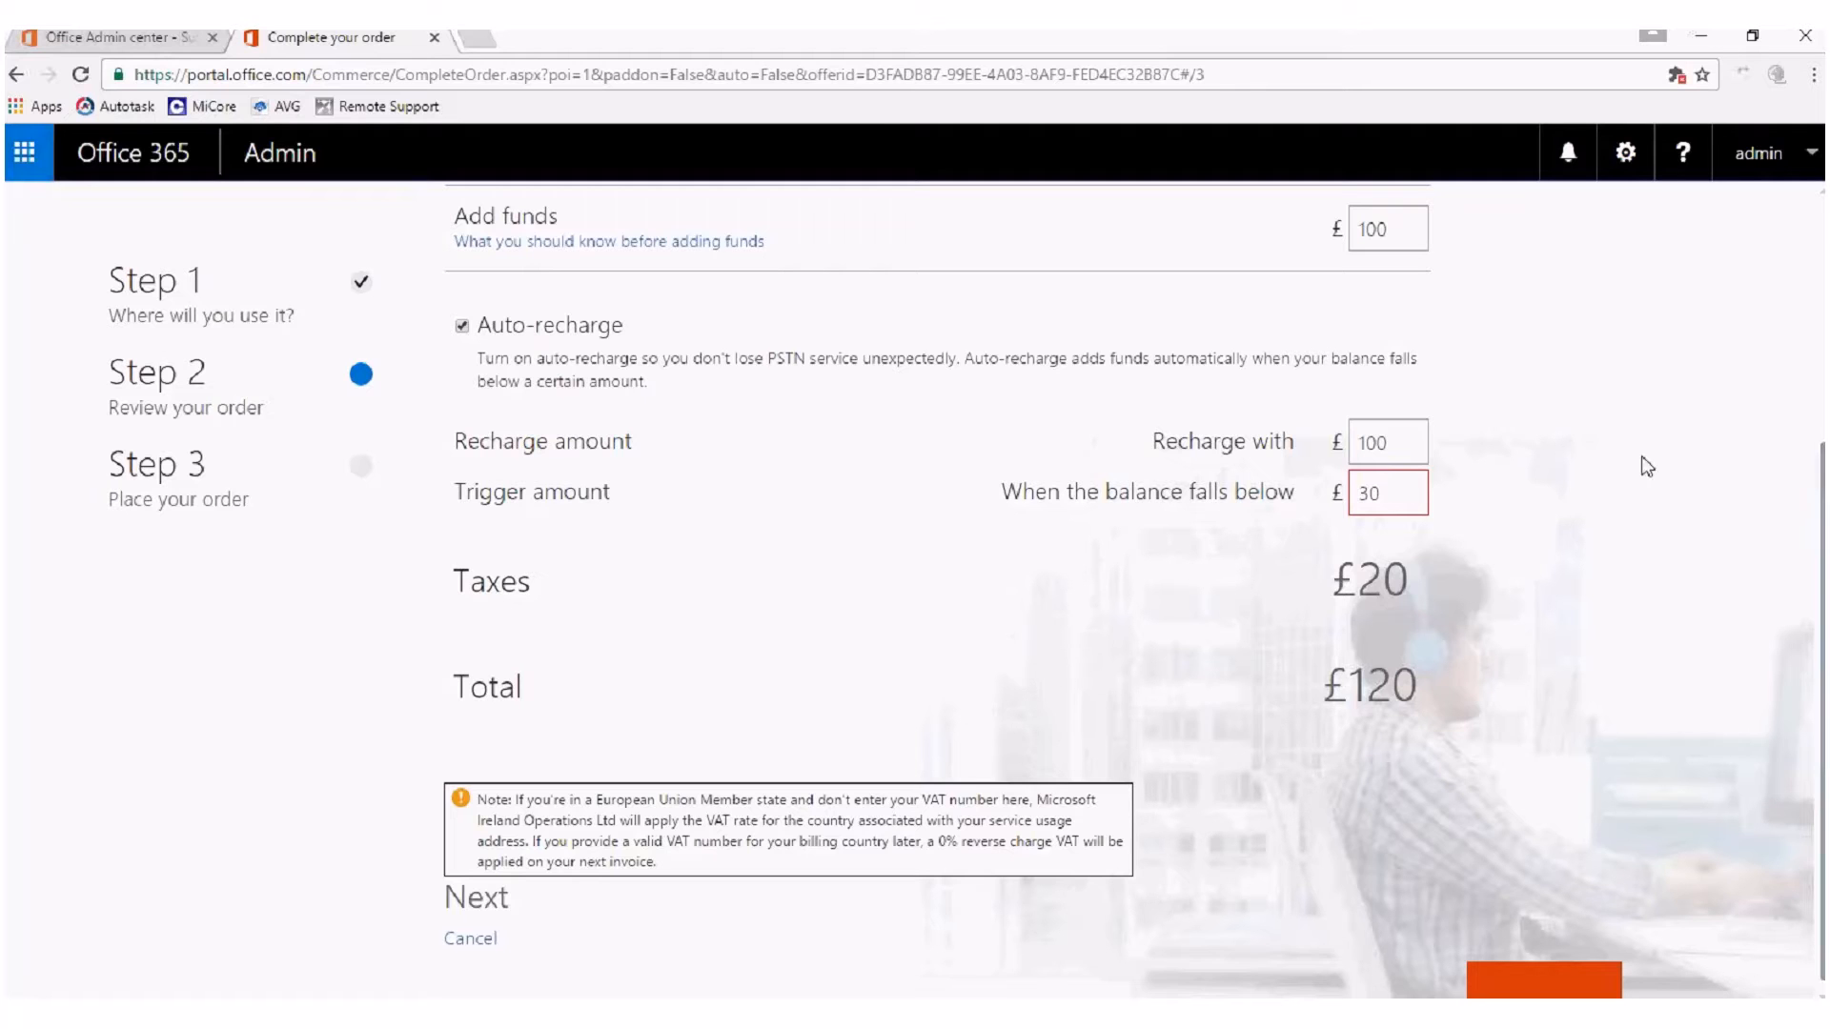
click(434, 38)
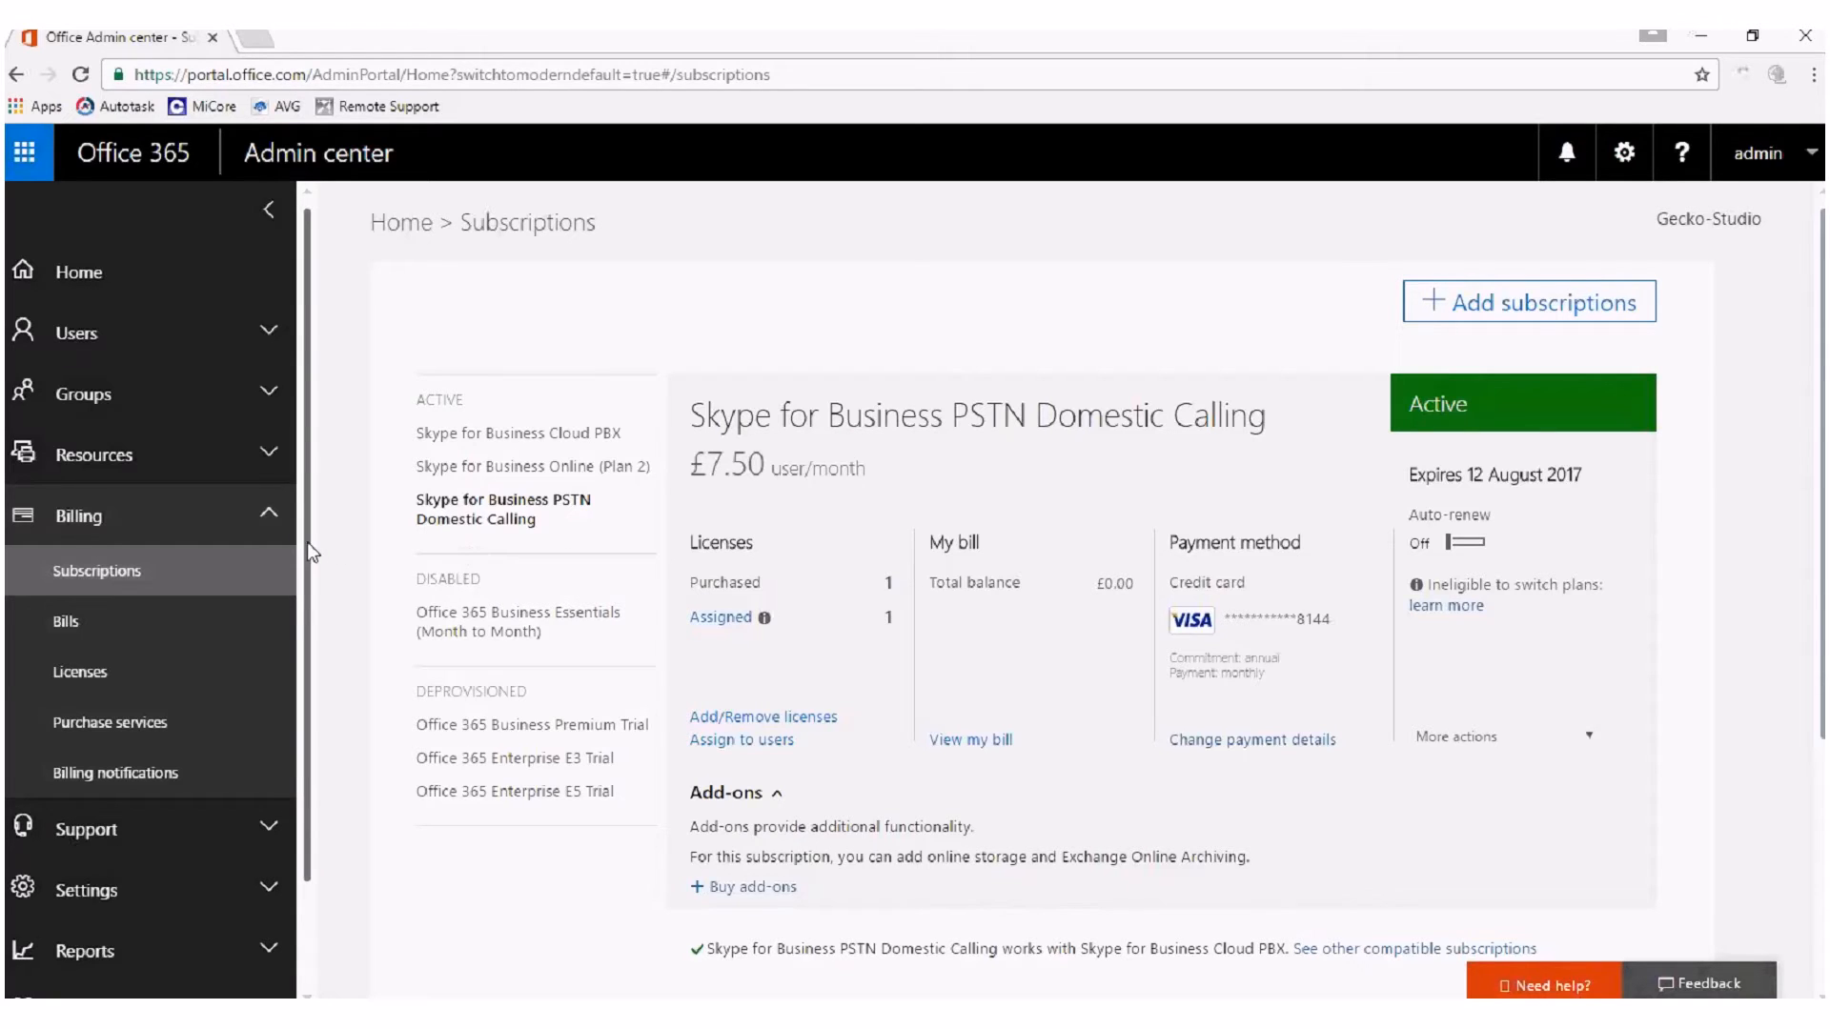
Open the Skype for Business admin center from the Office 365 admin centers.
scroll(306, 539, down, 2)
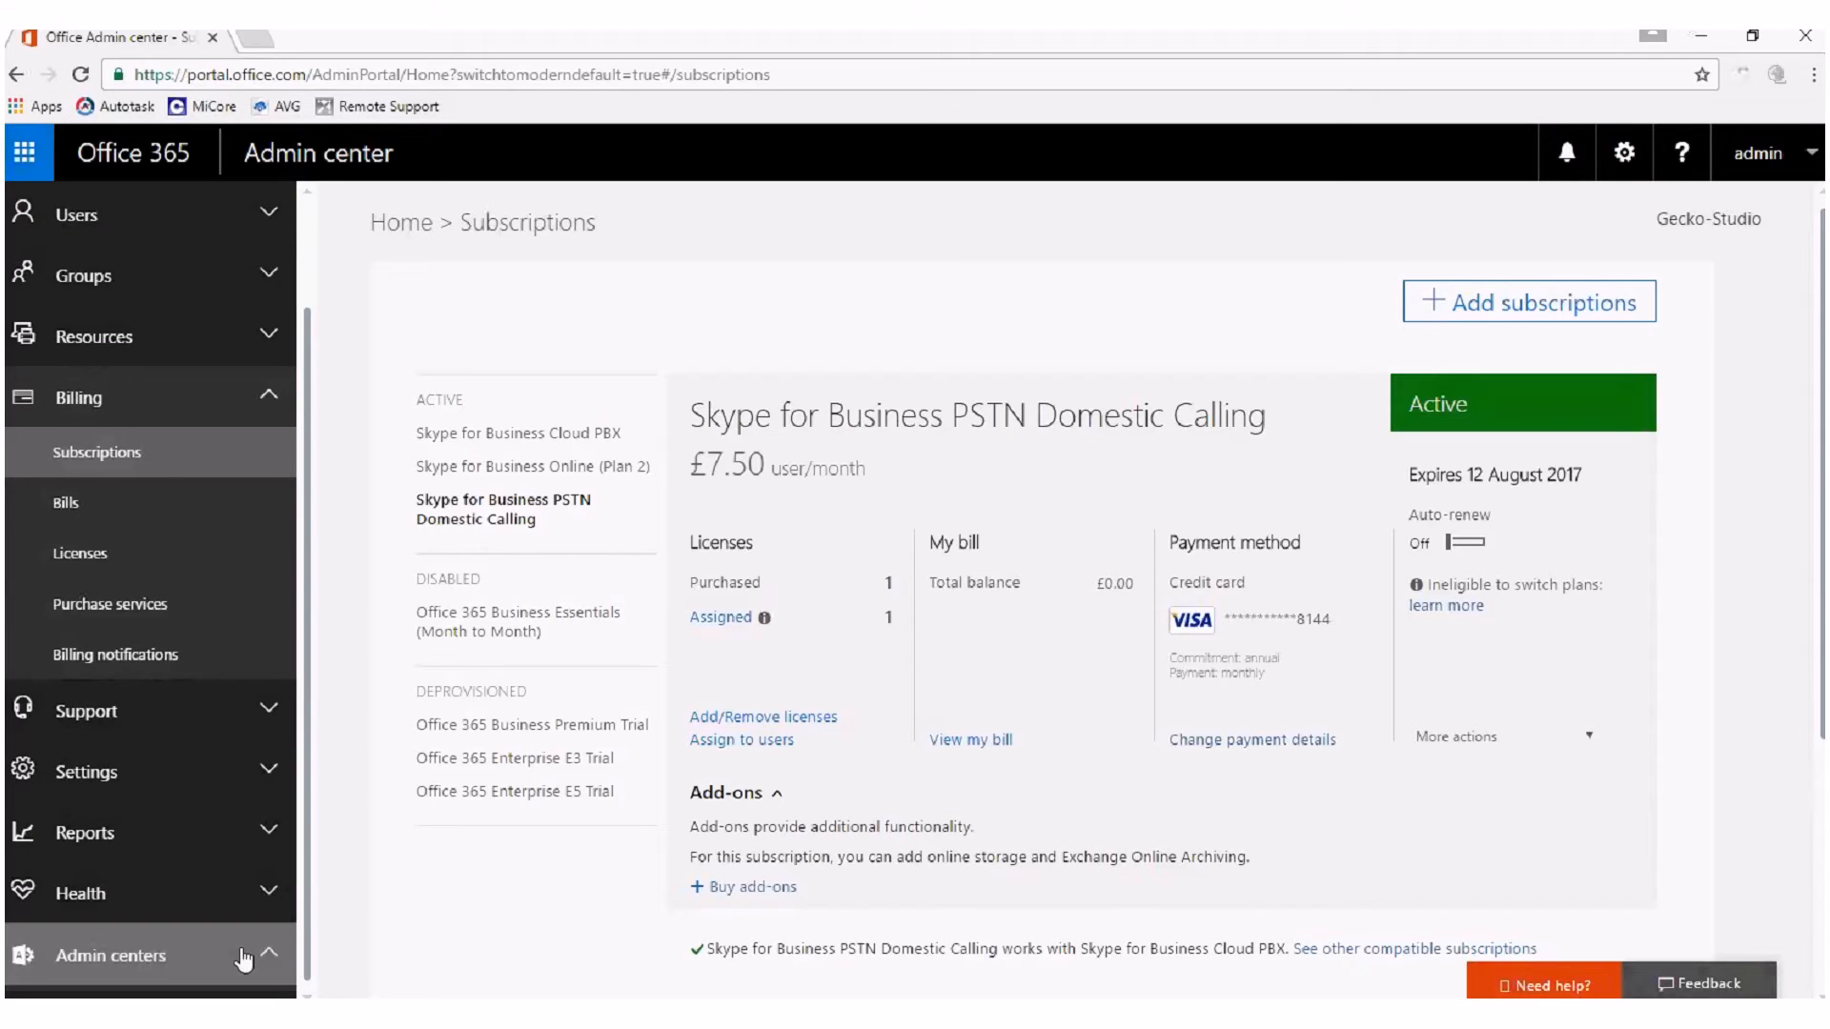
scroll(244, 959, down, 4)
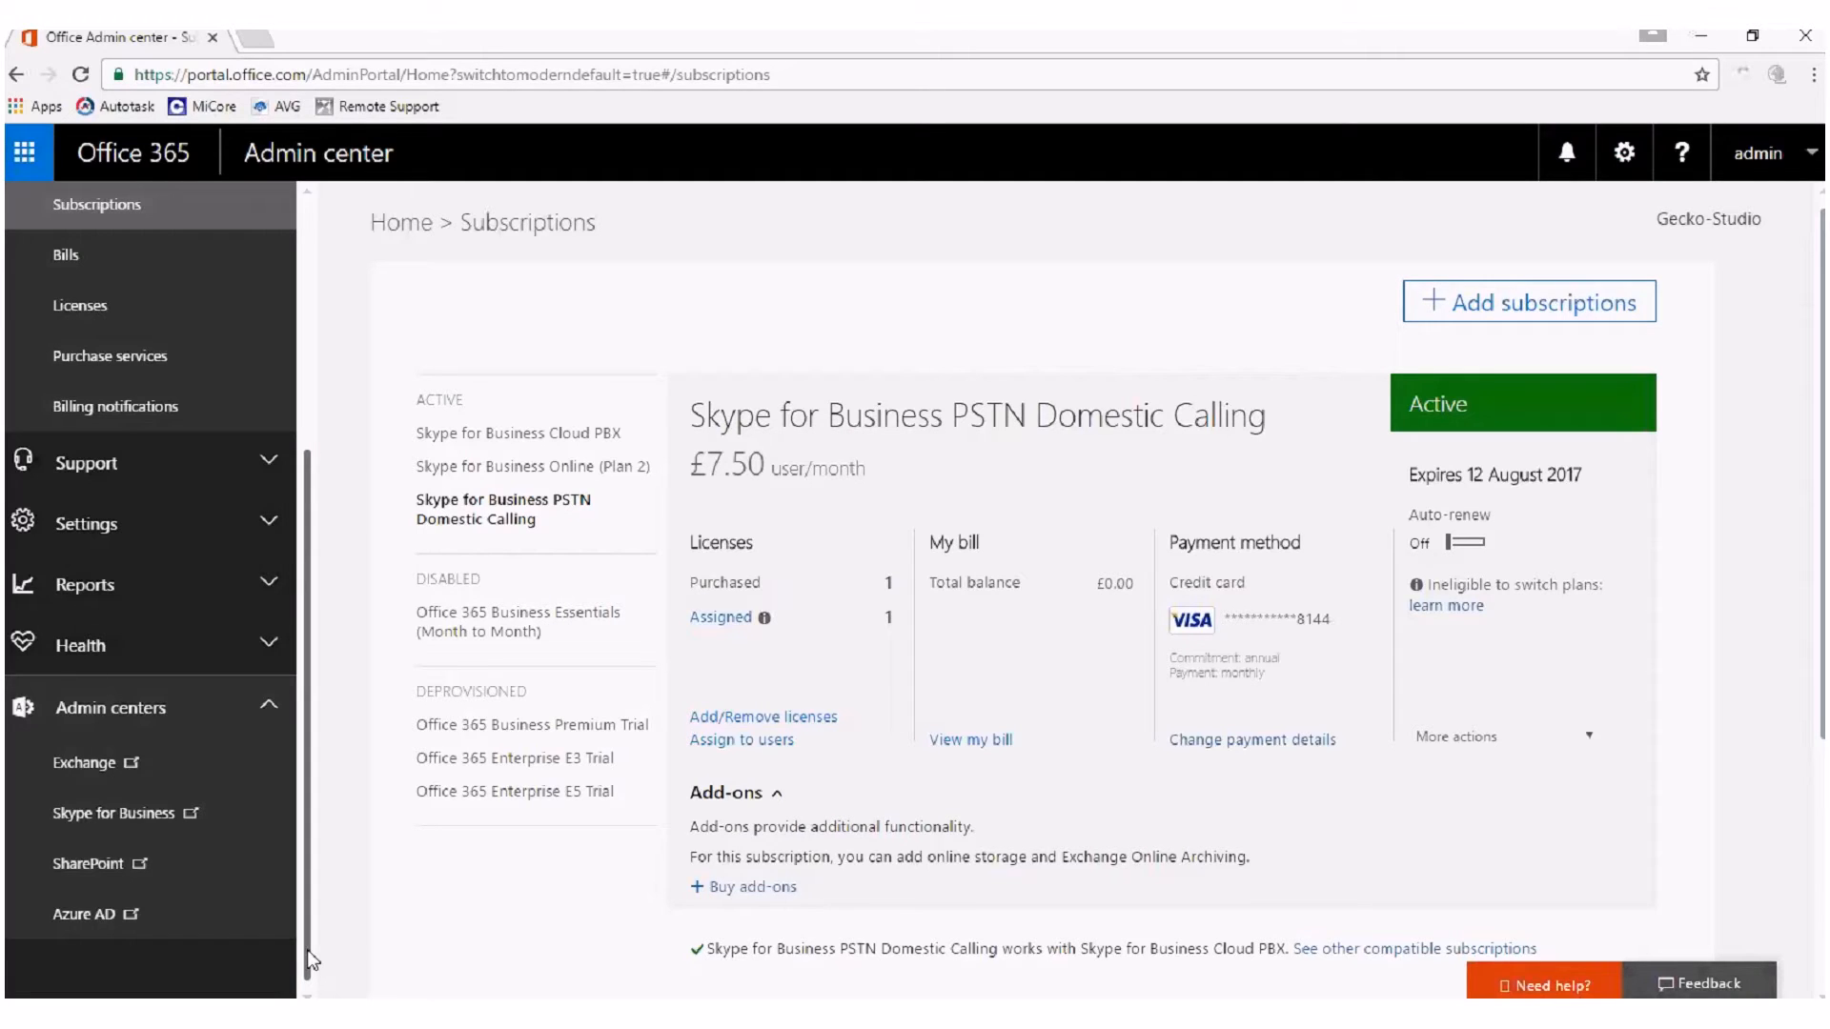
click(113, 811)
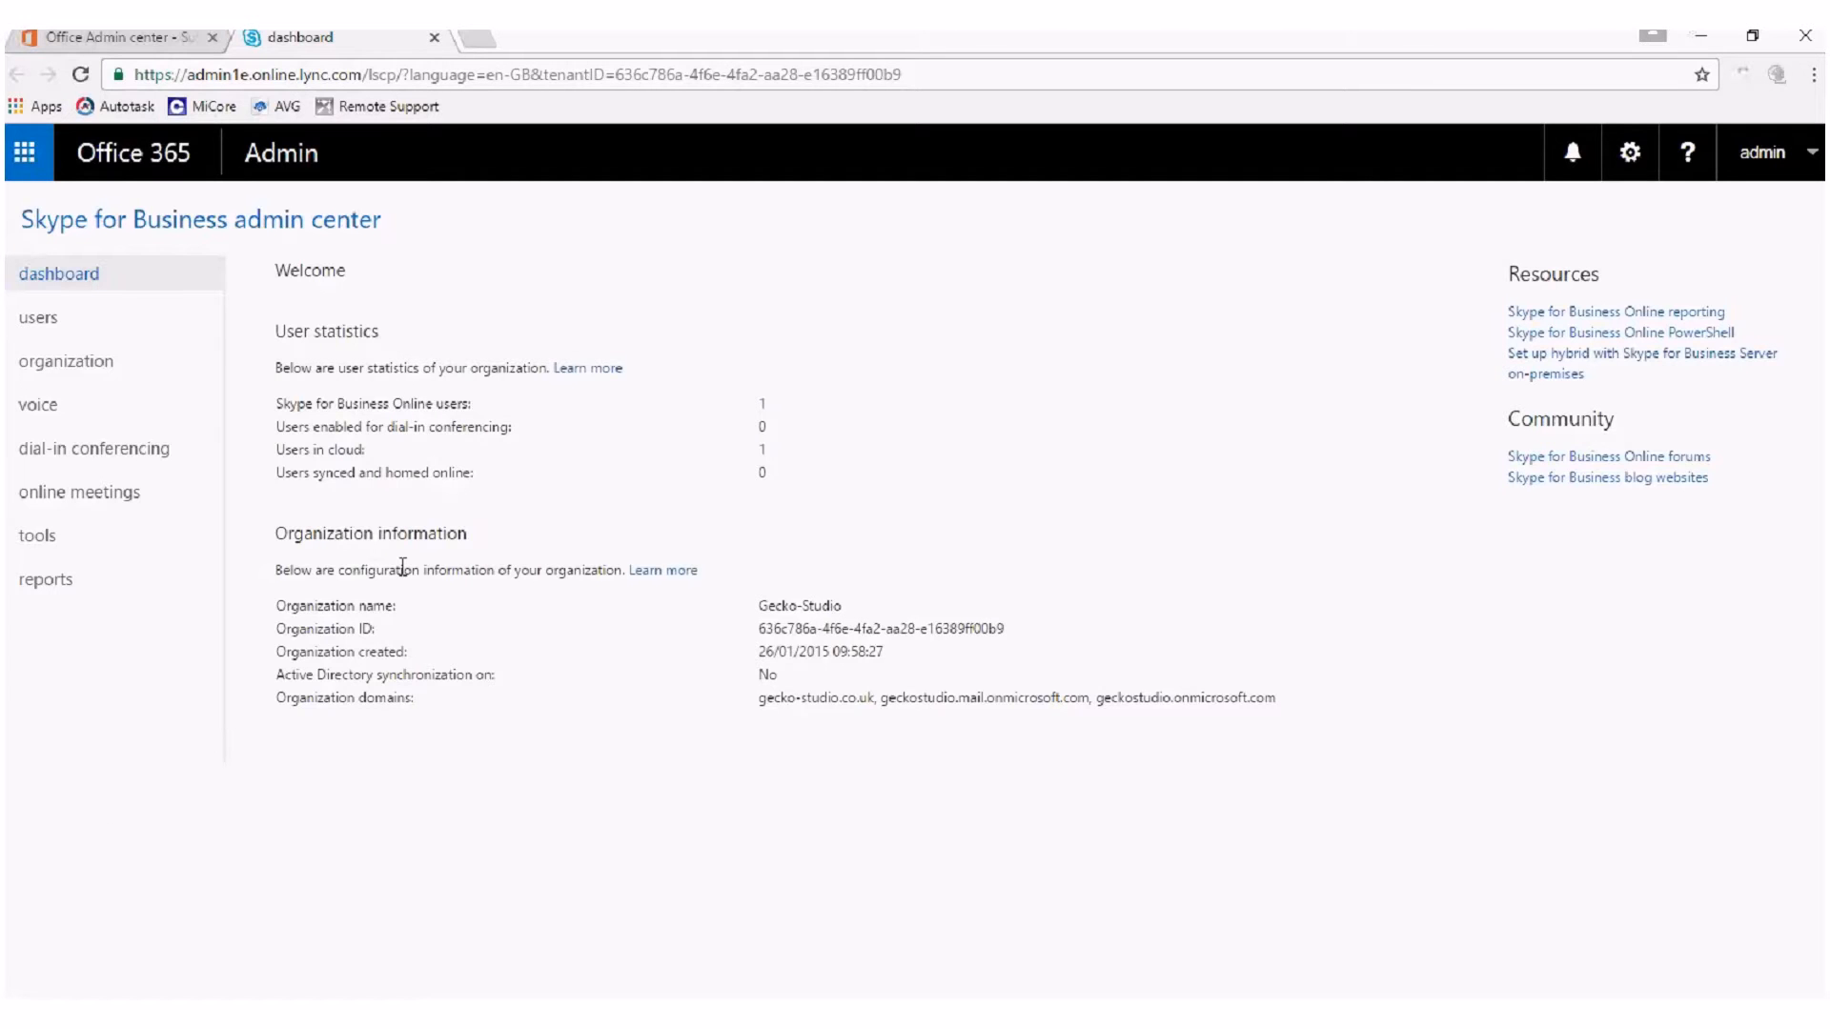
View the Skype for Business user list and select the listed user to examine their communication settings.
click(112, 363)
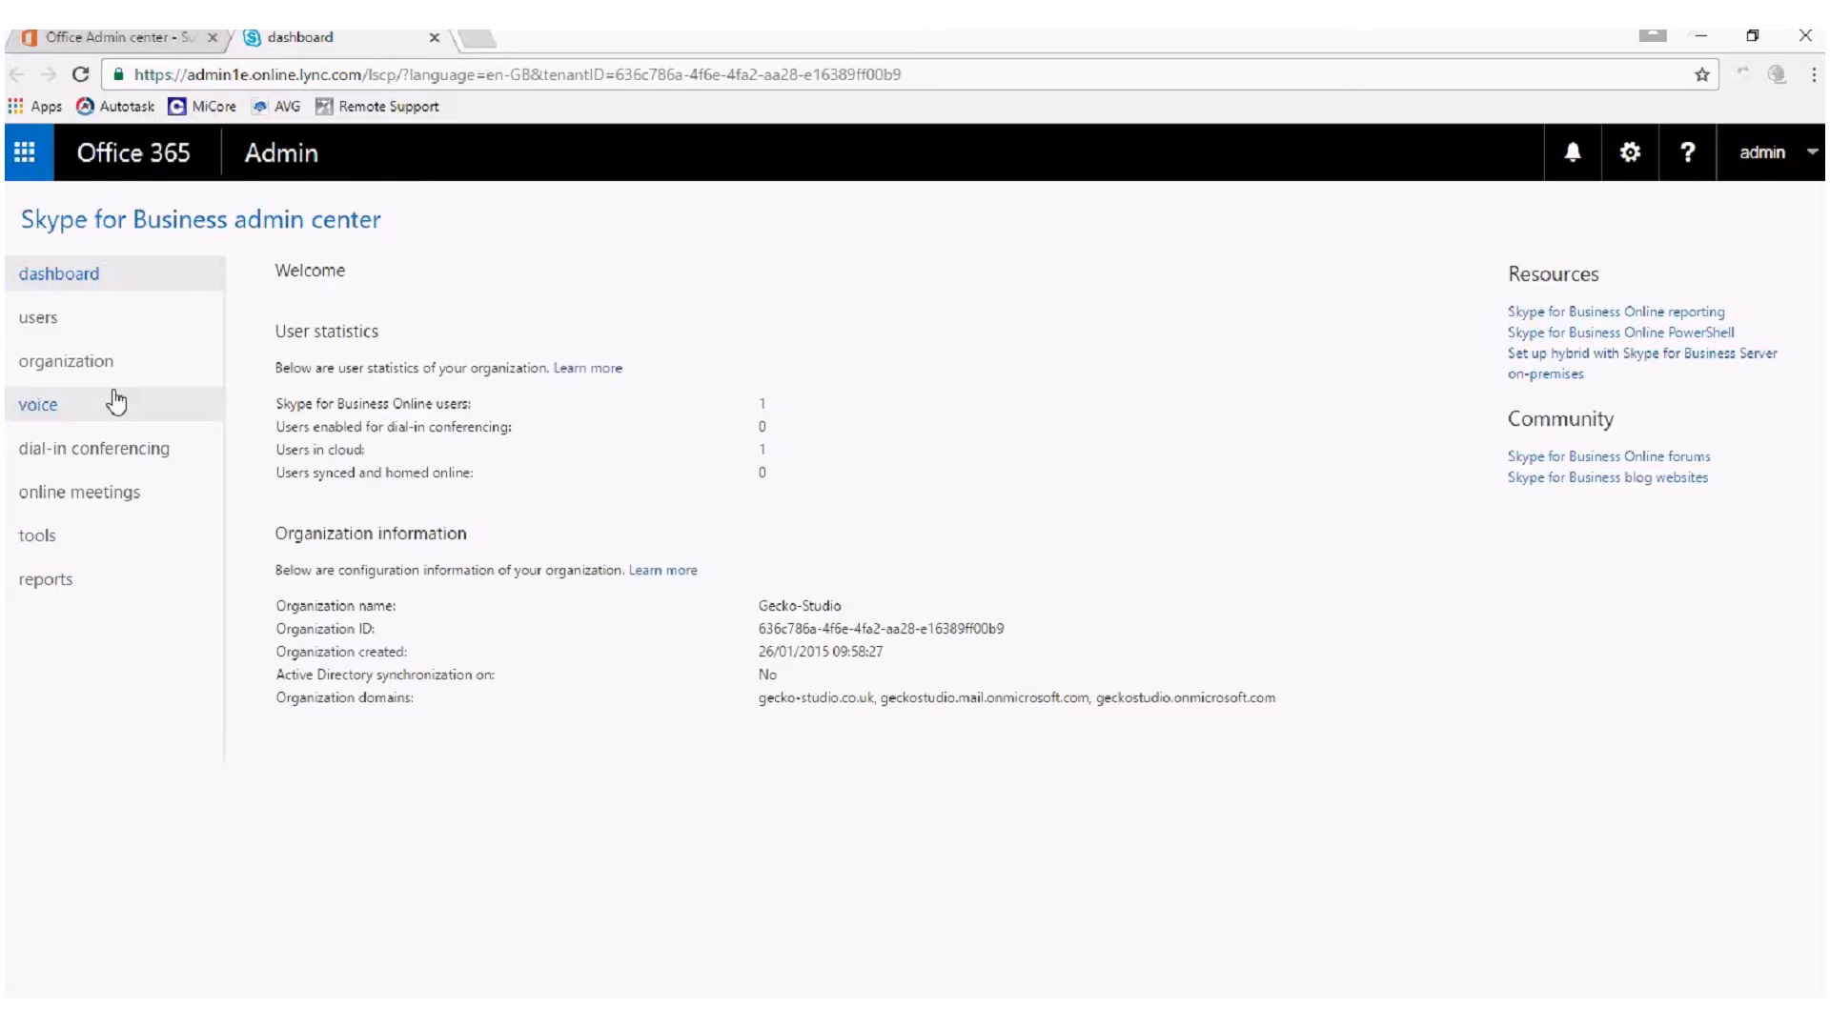
click(100, 338)
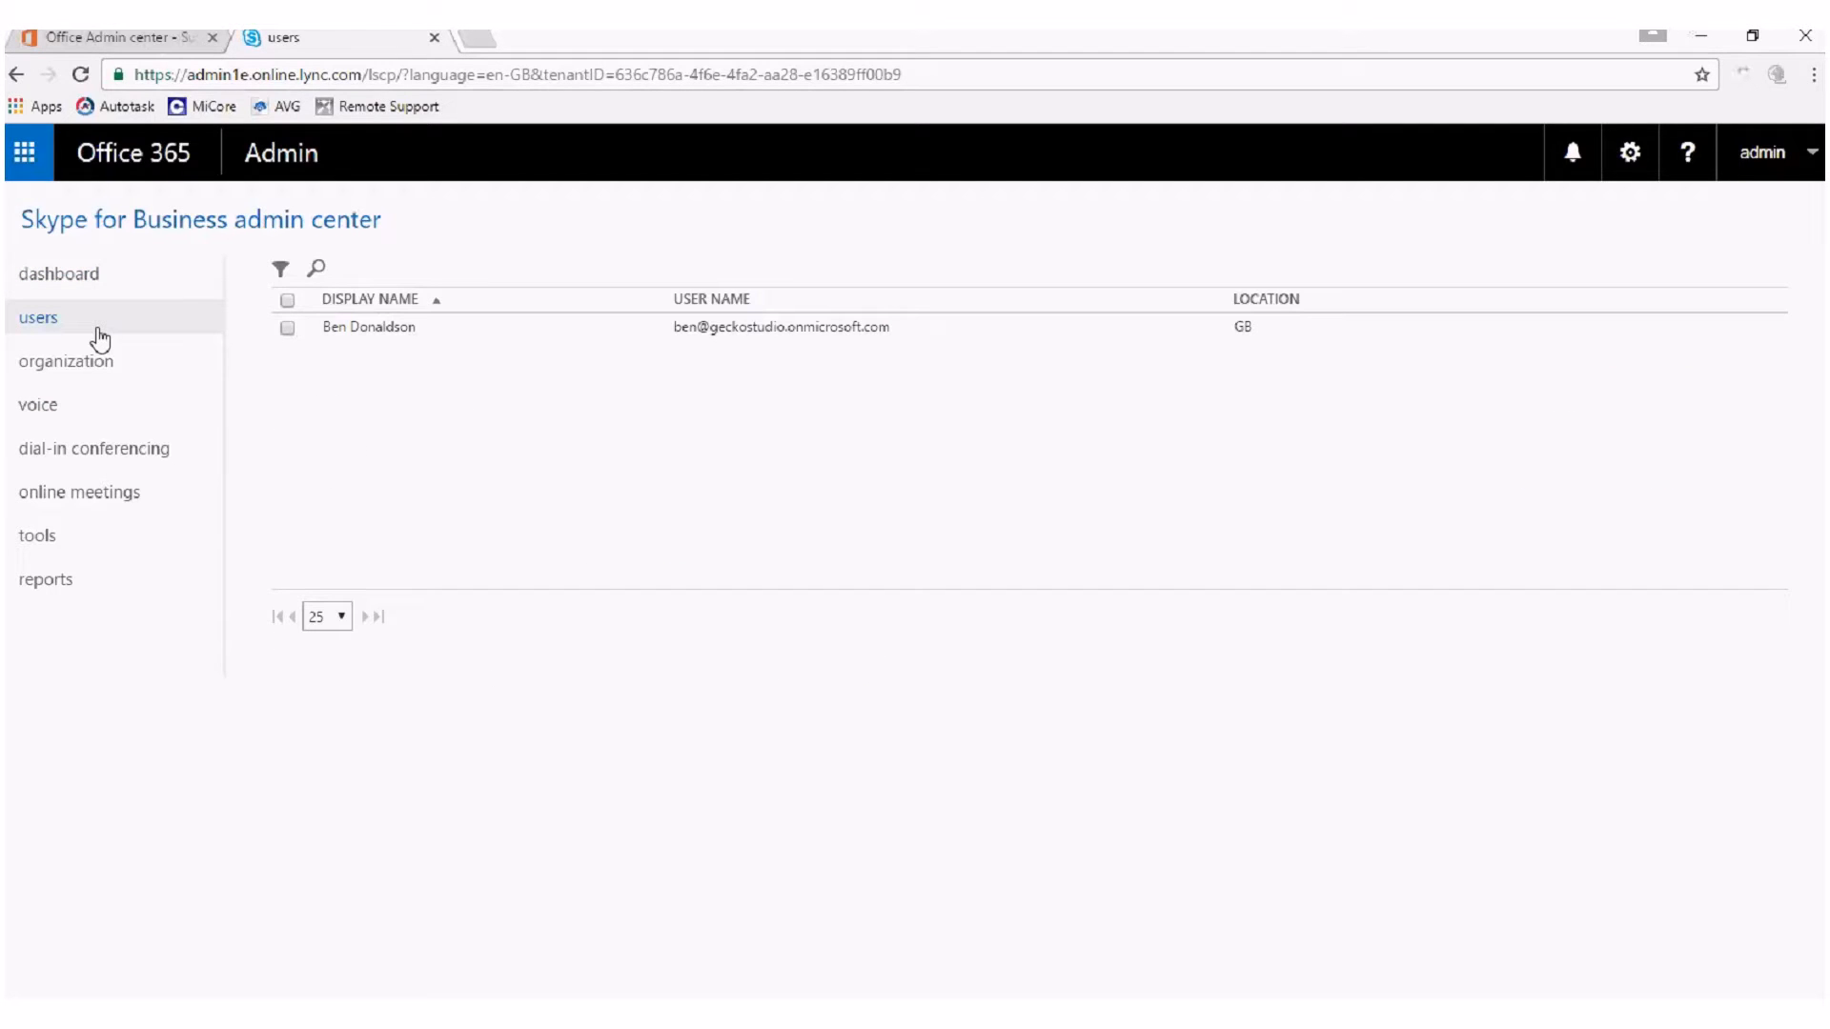
click(288, 329)
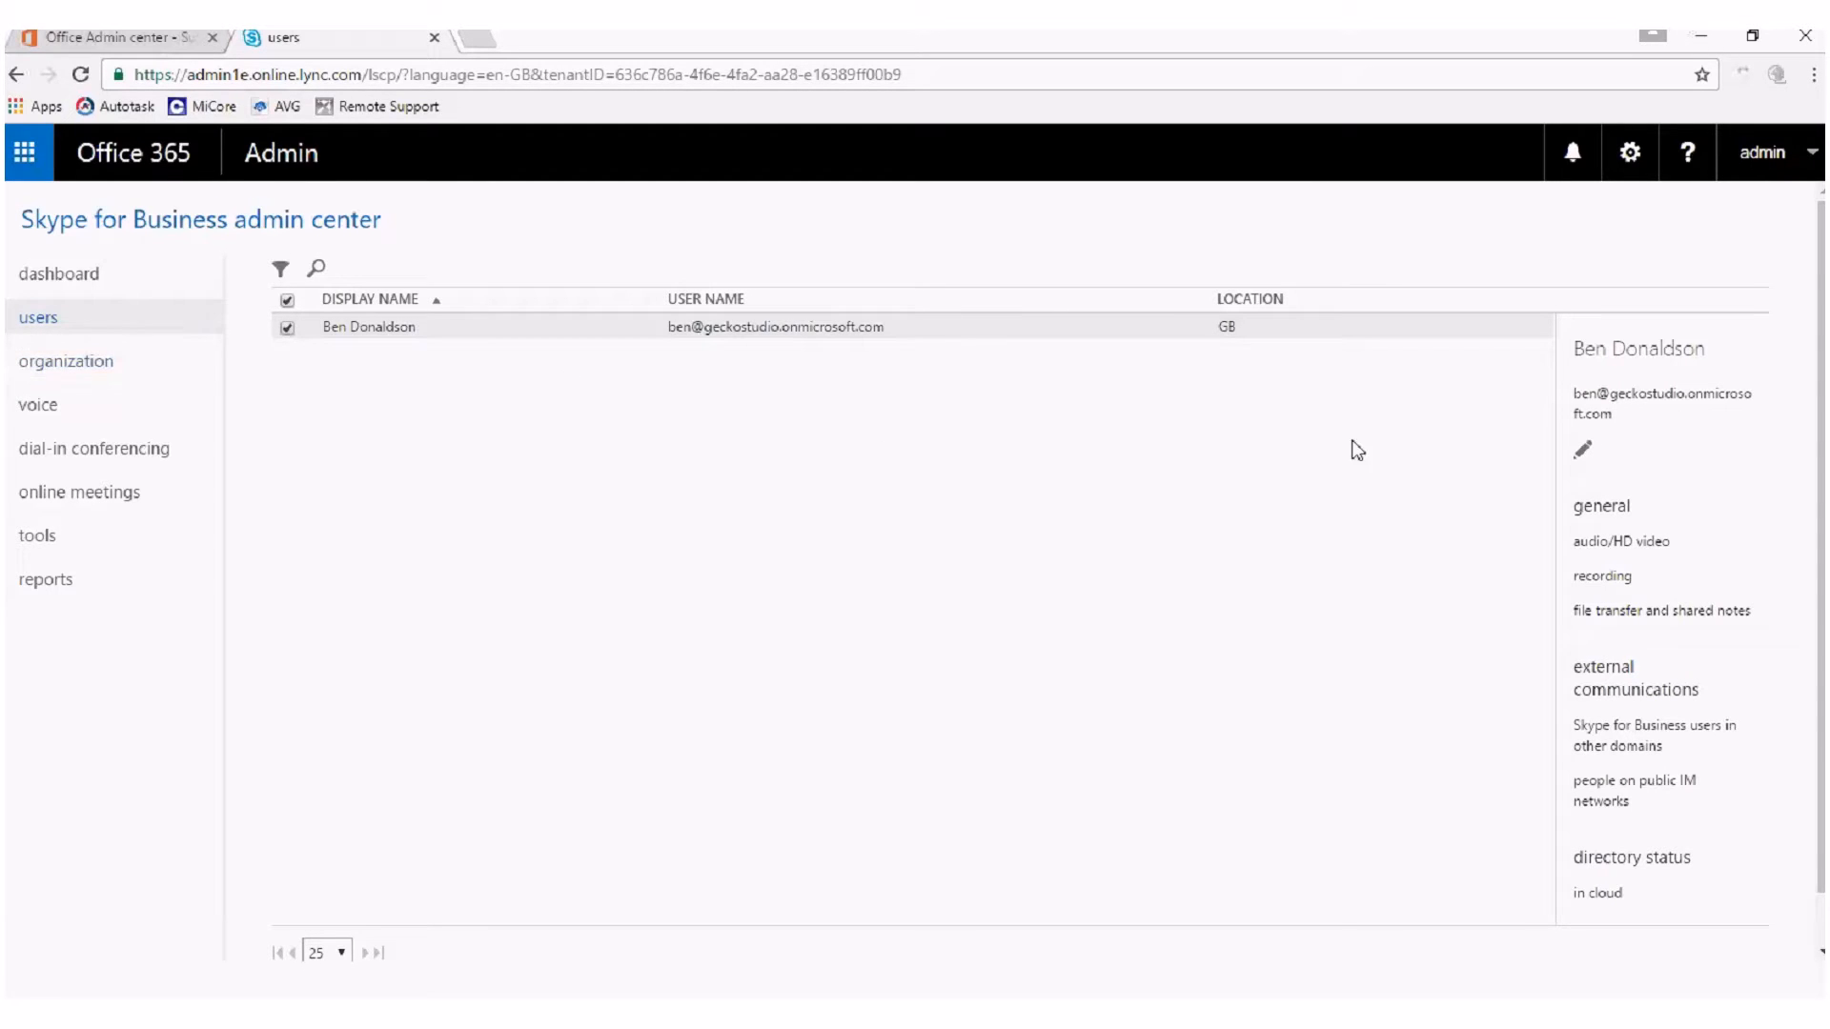
Start acquiring new user numbers among the voice phone numbers, with United Kingdom as the country.
click(79, 404)
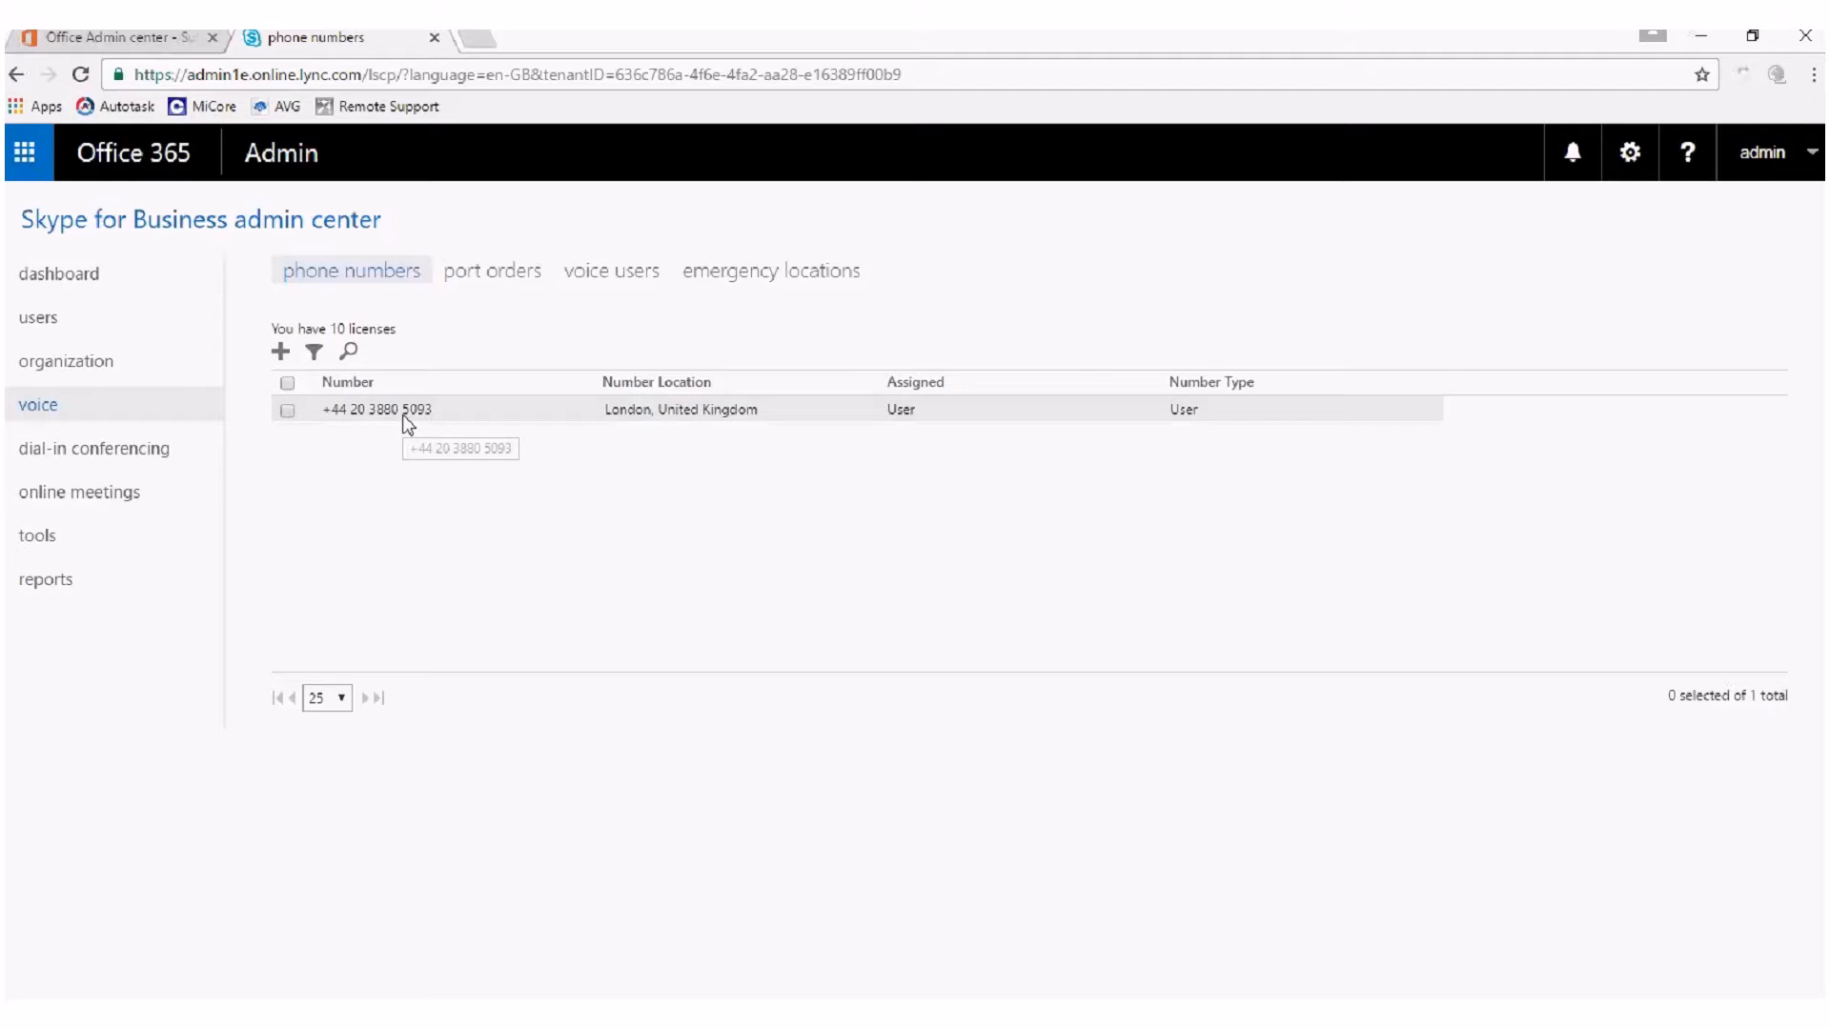
click(281, 352)
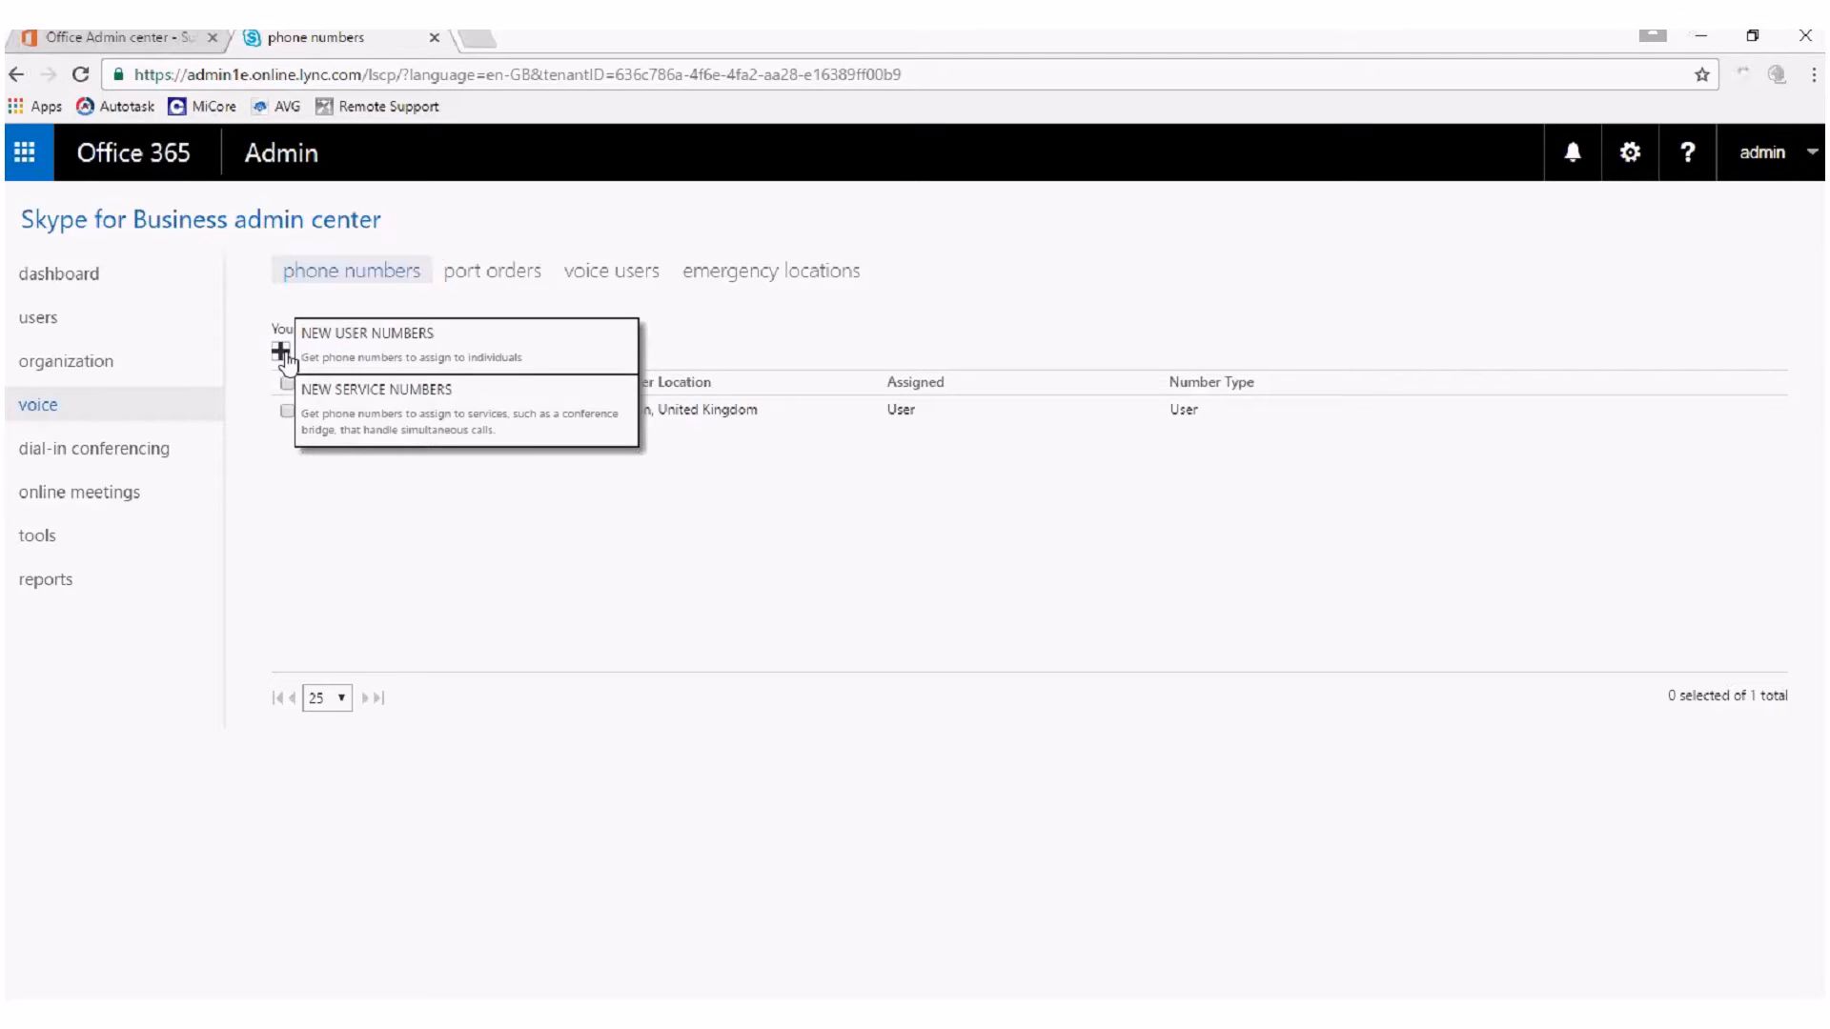
click(352, 349)
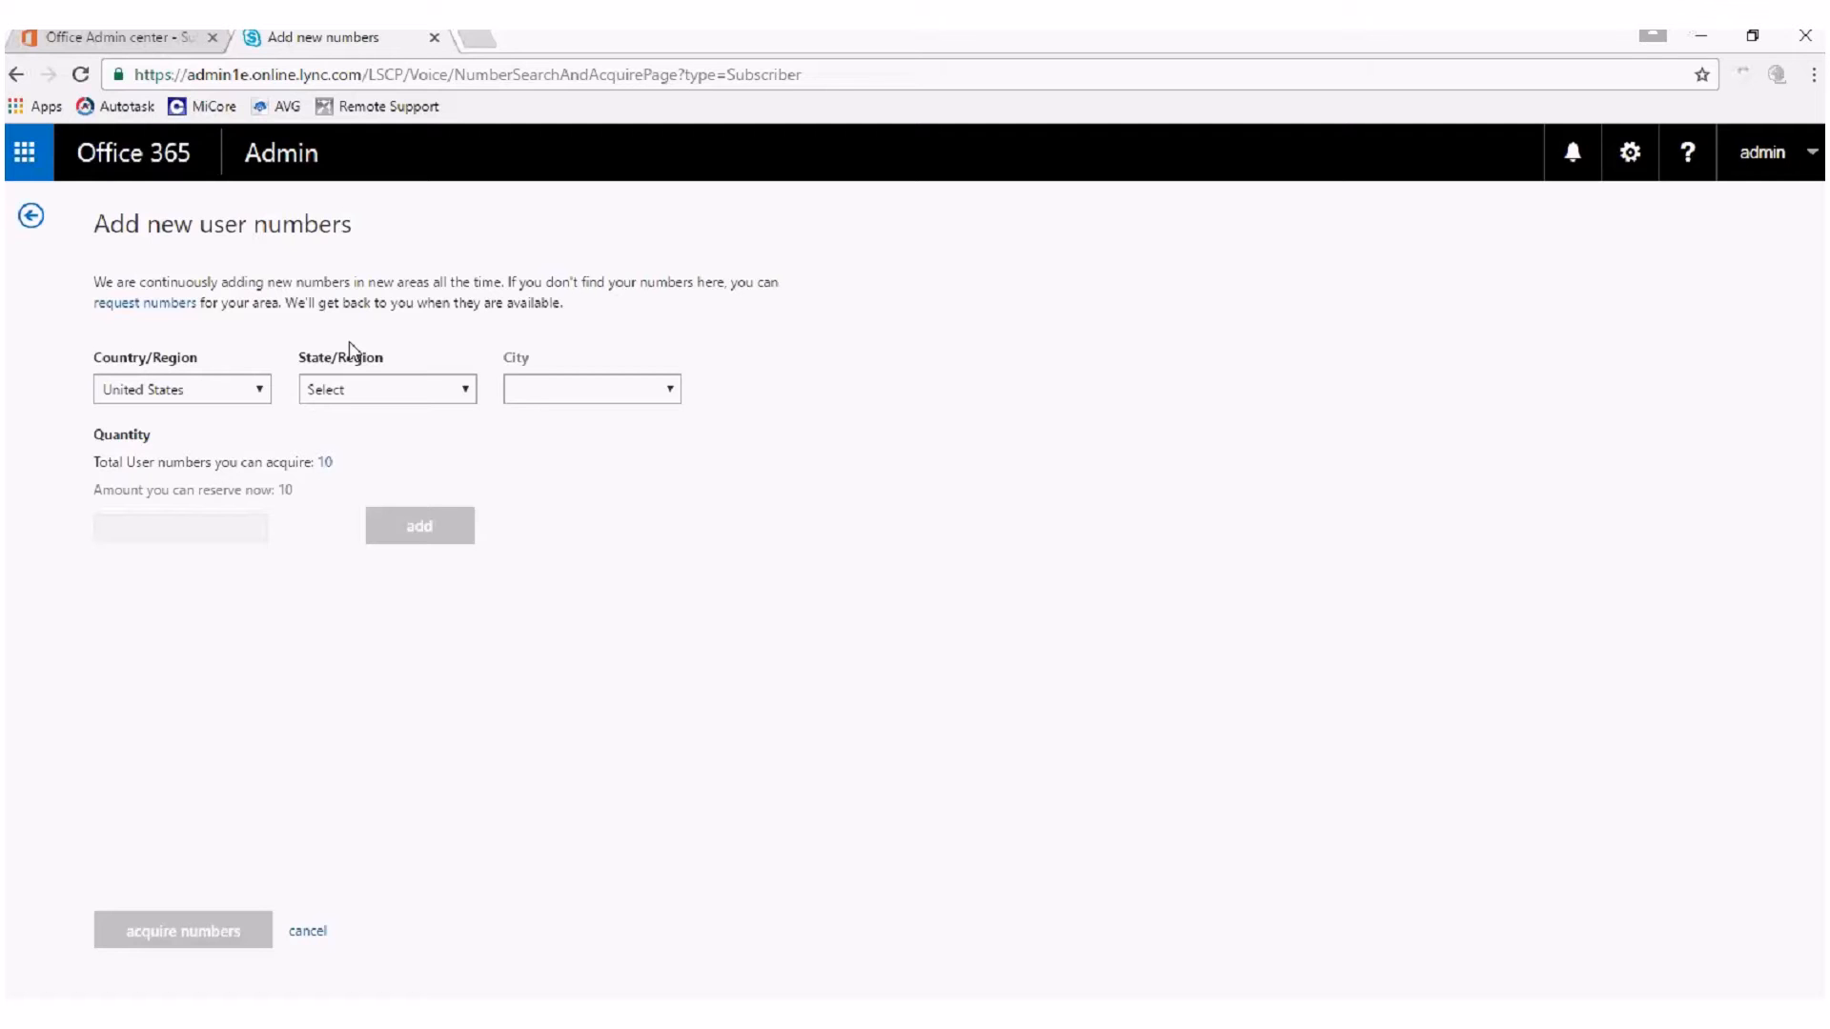
click(258, 391)
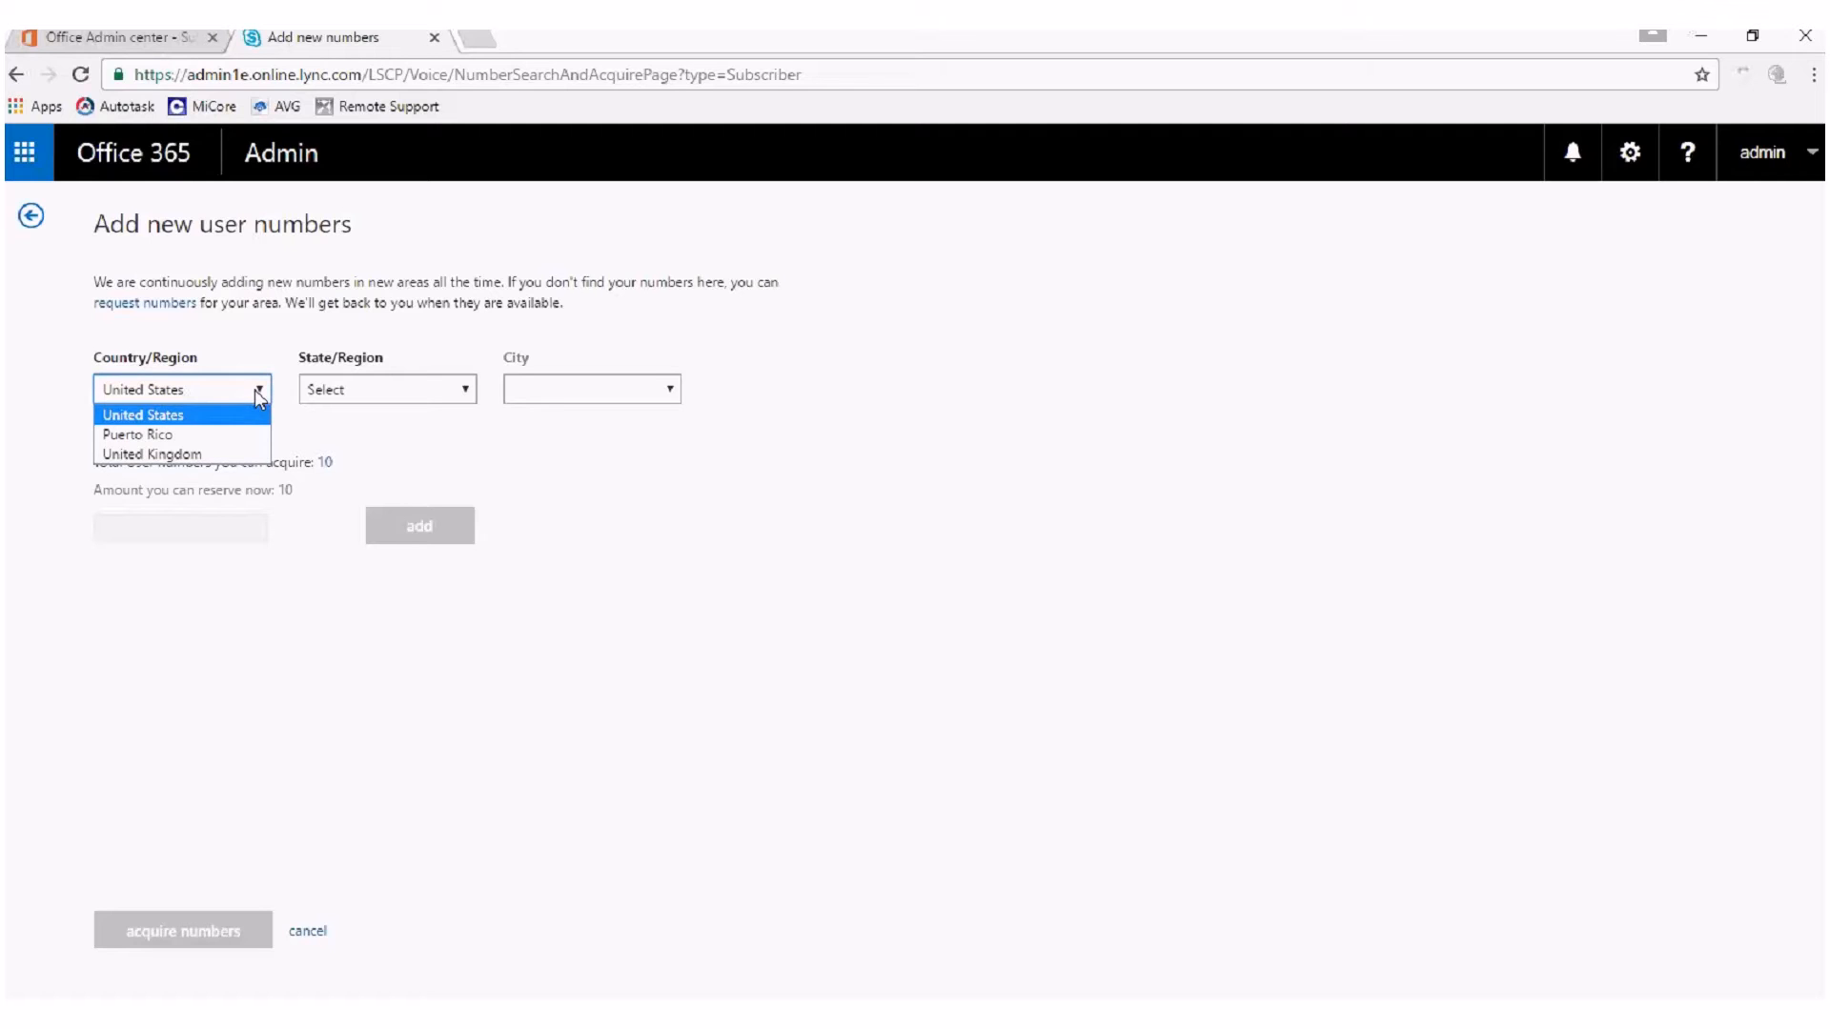
click(153, 454)
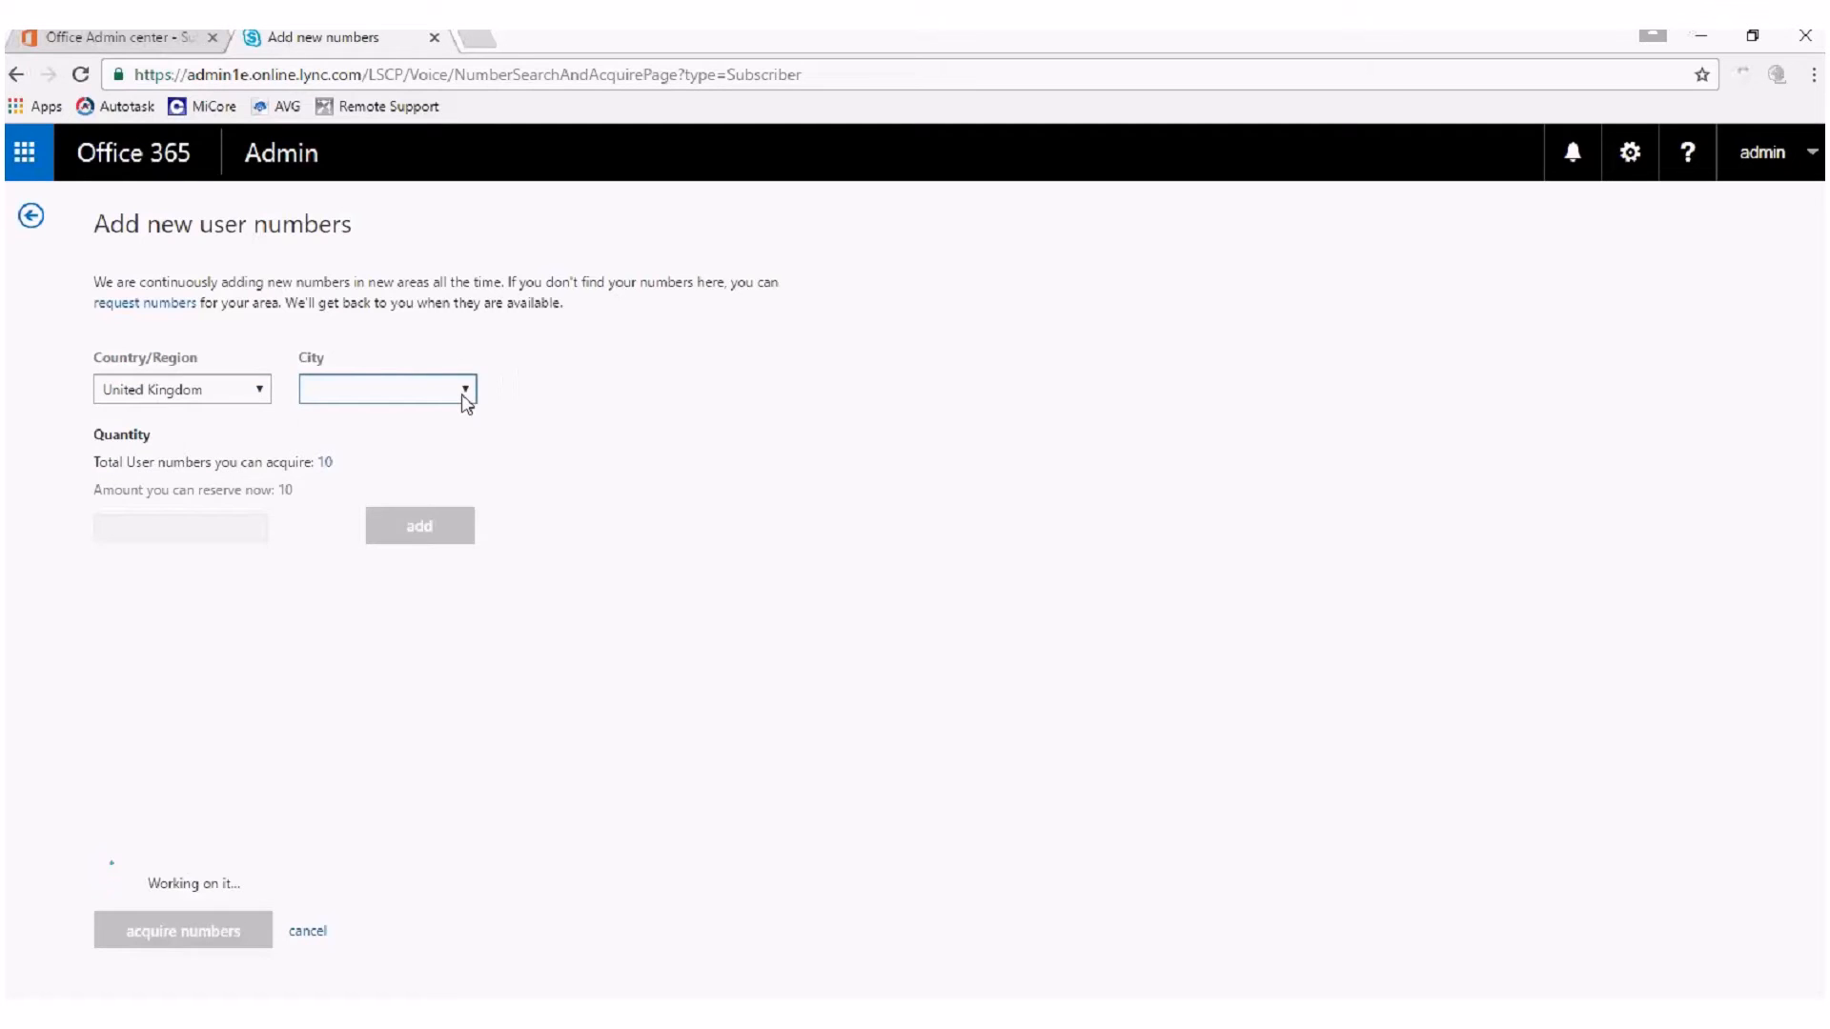
Choose (203) London as the city and reserve a quantity of 10 user numbers.
click(516, 392)
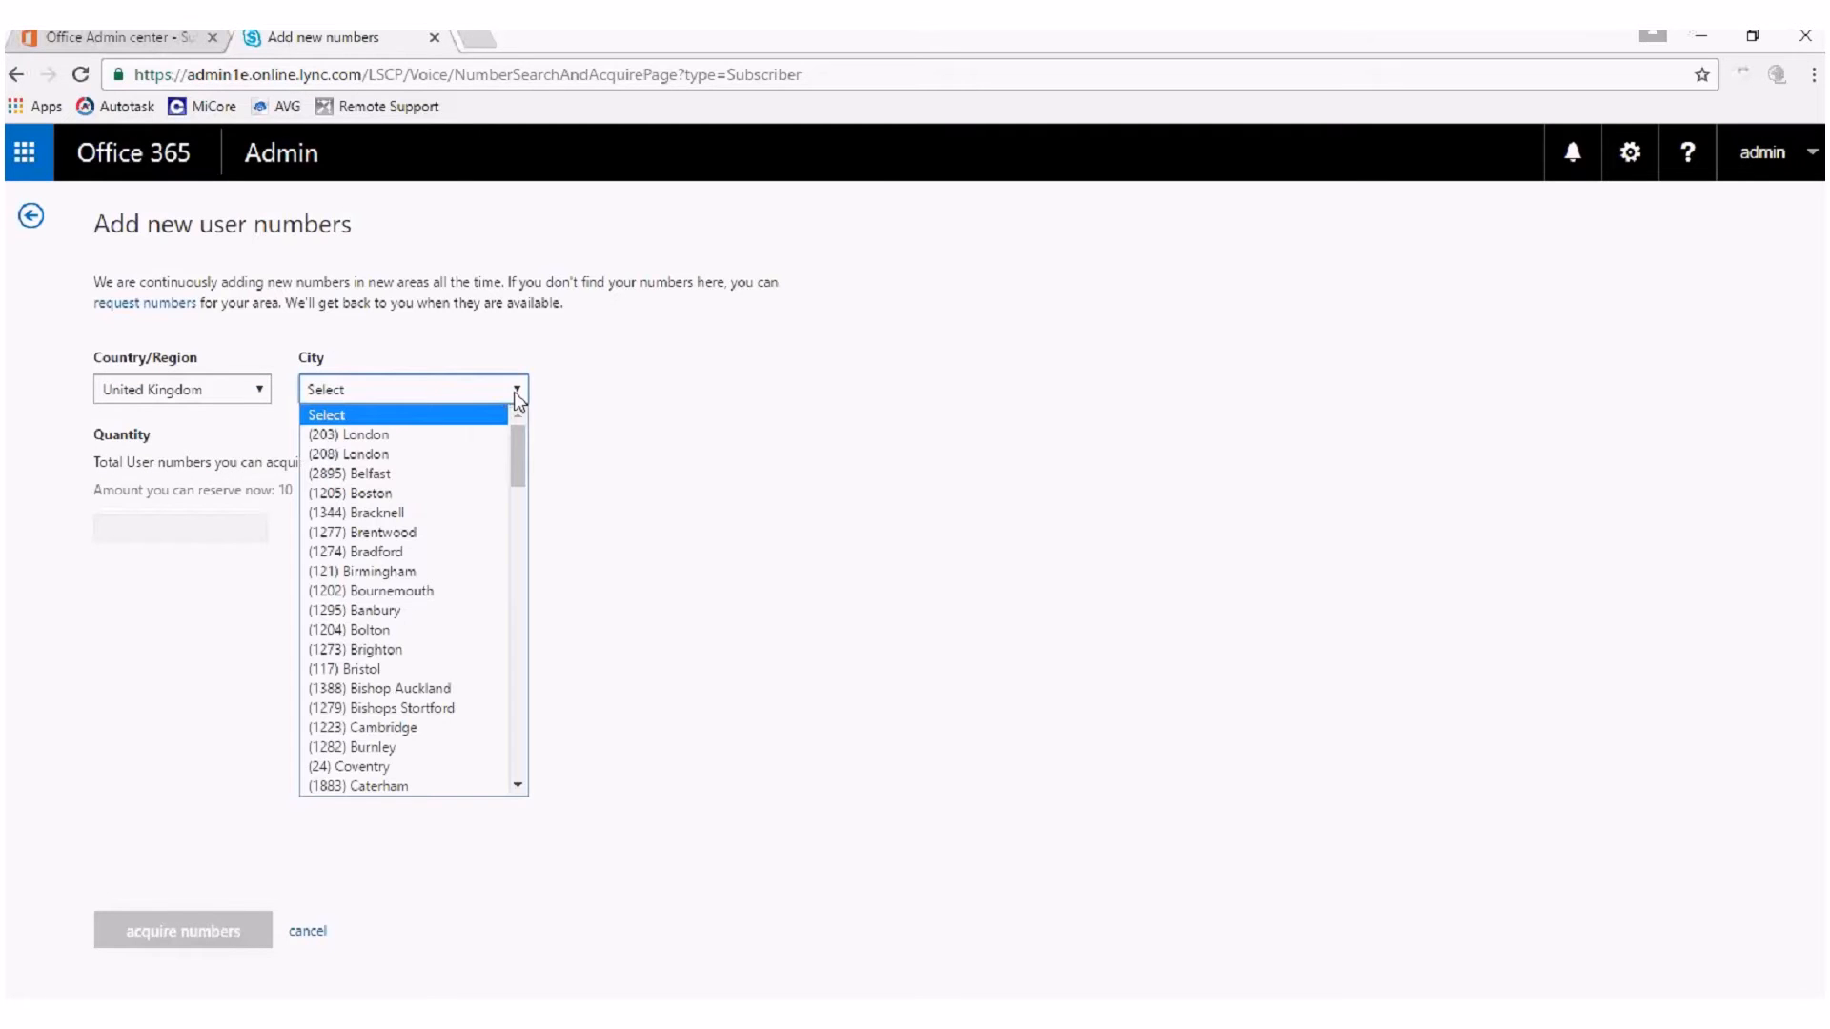
drag(517, 455, 518, 590)
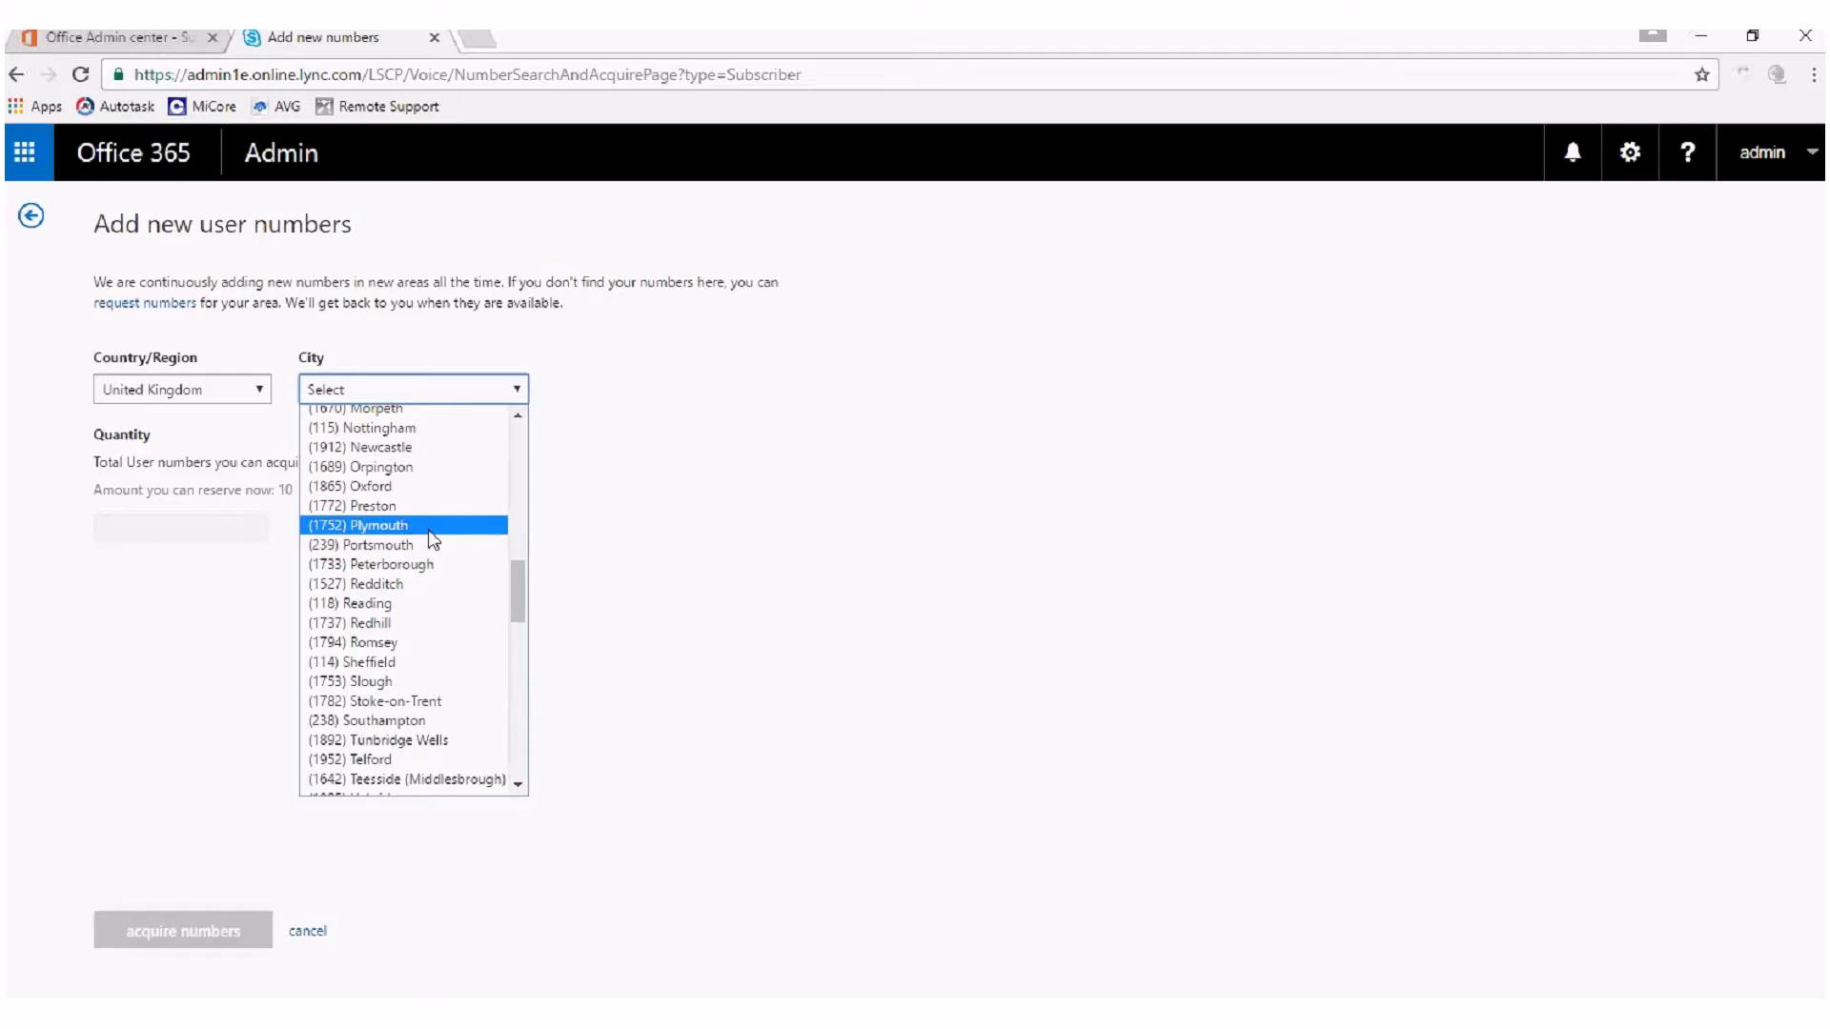
drag(522, 591, 513, 416)
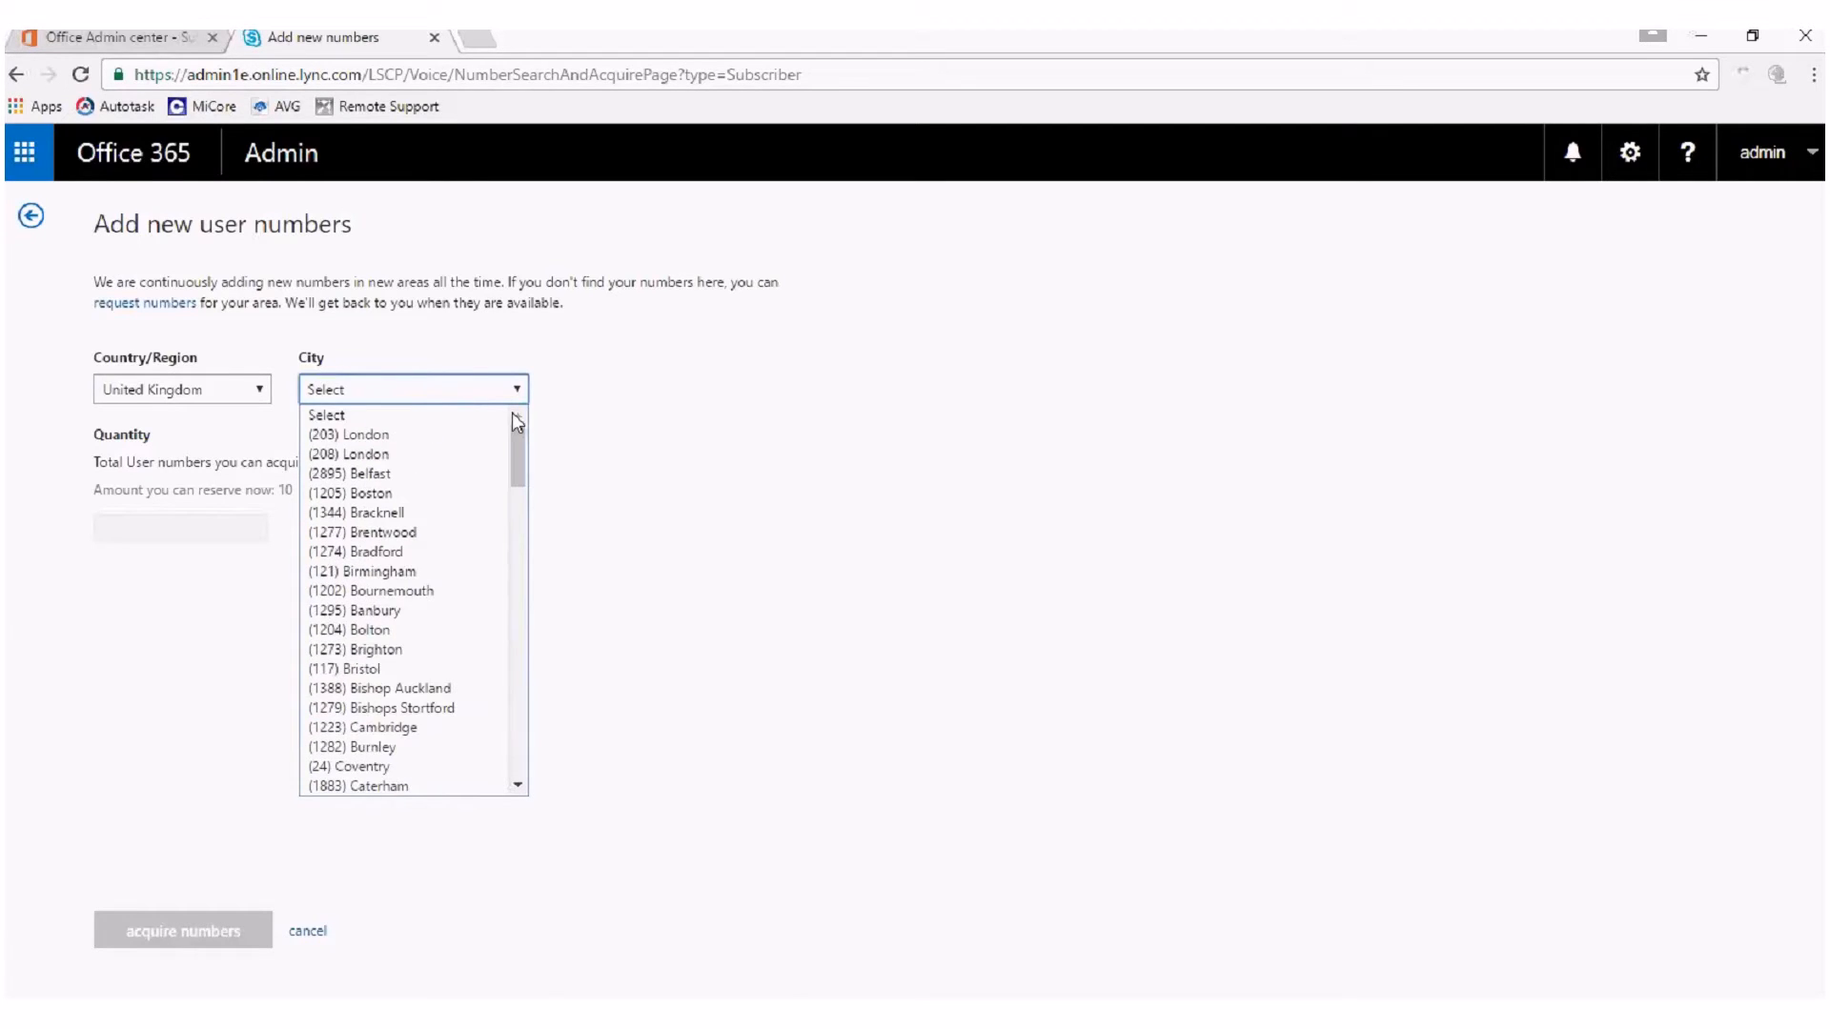
click(436, 439)
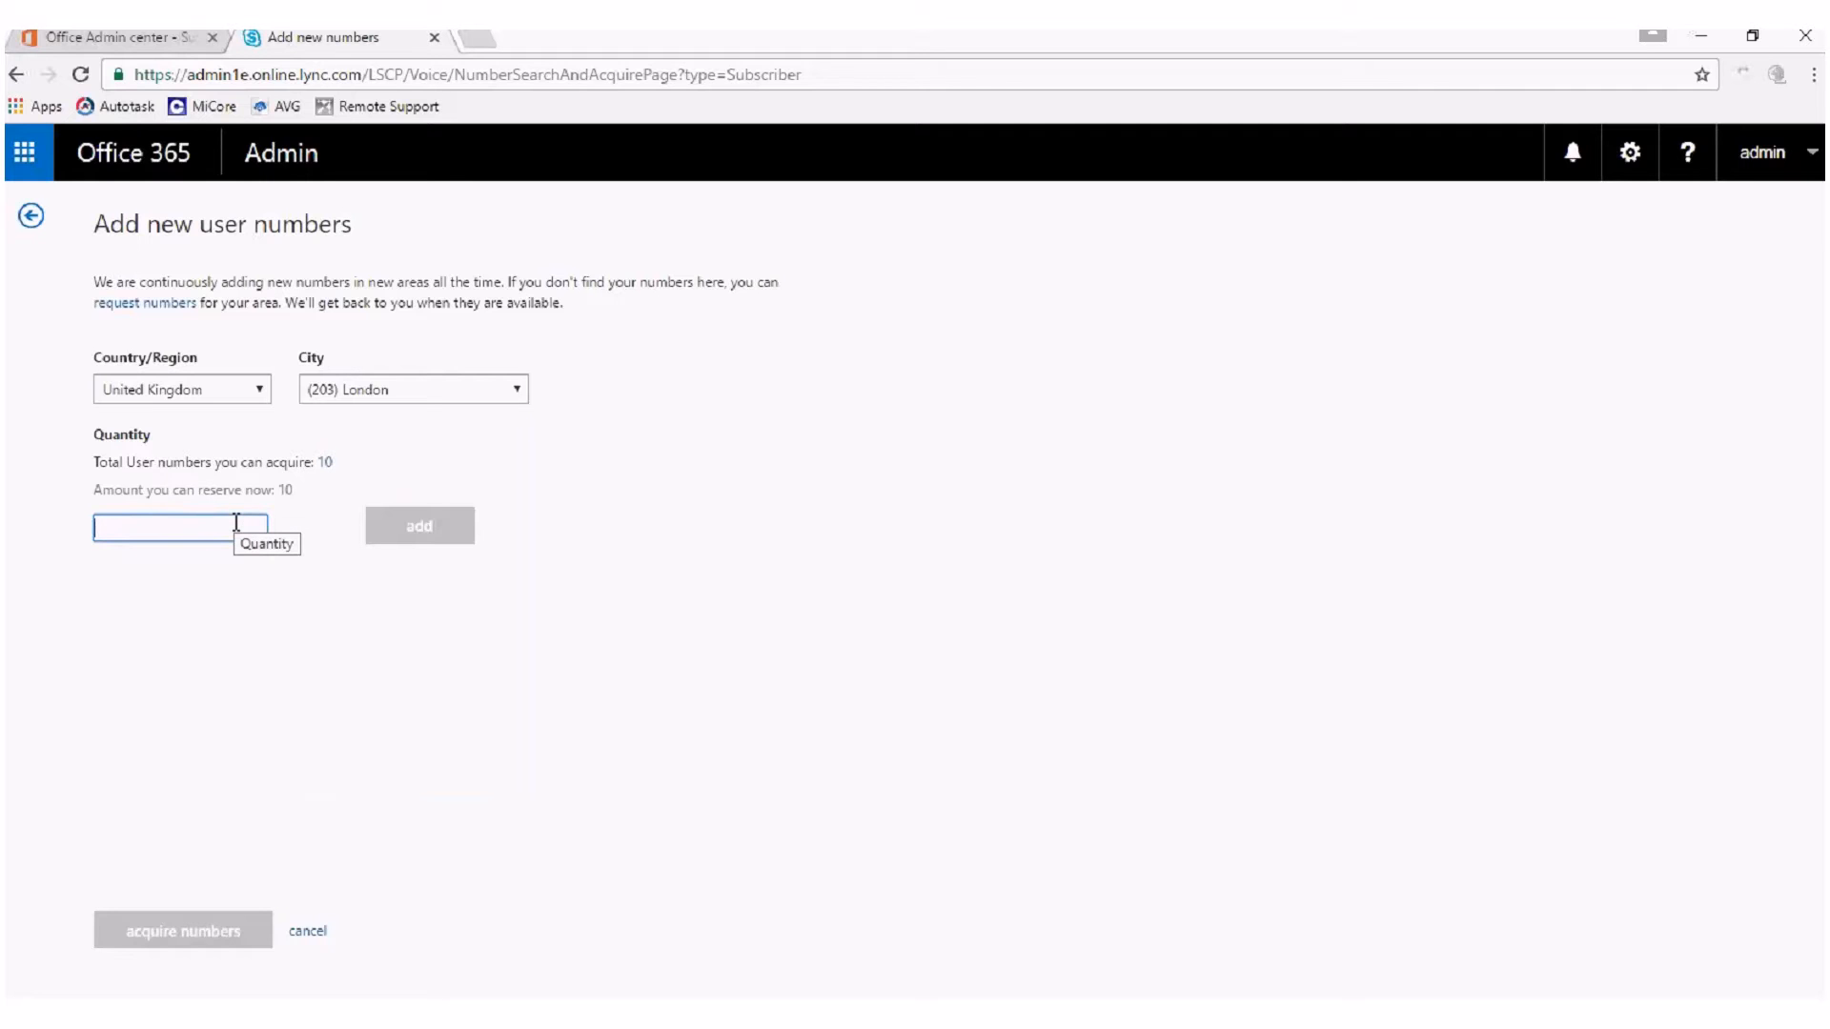
text(10)
click(409, 528)
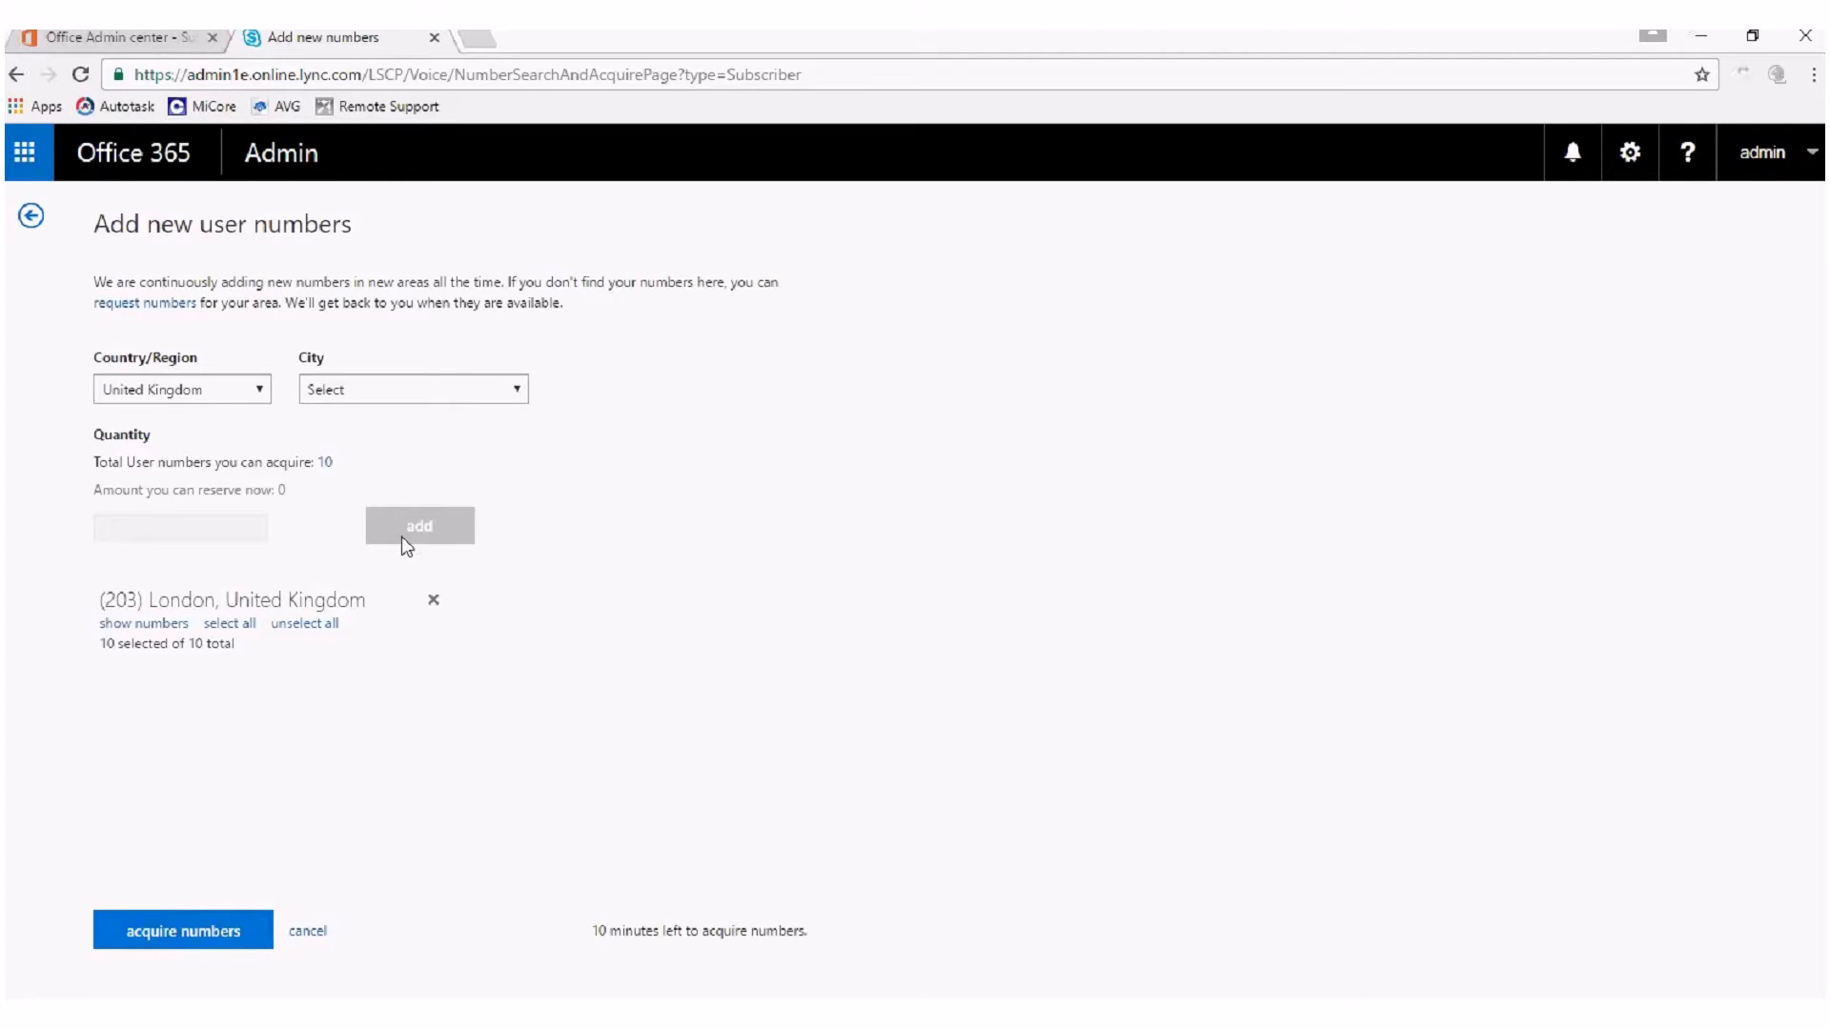
Show the individual reserved London numbers and acquire all of them.
click(123, 624)
mouse_move(437, 695)
mouse_down()
mouse_move(436, 739)
mouse_move(433, 693)
mouse_up()
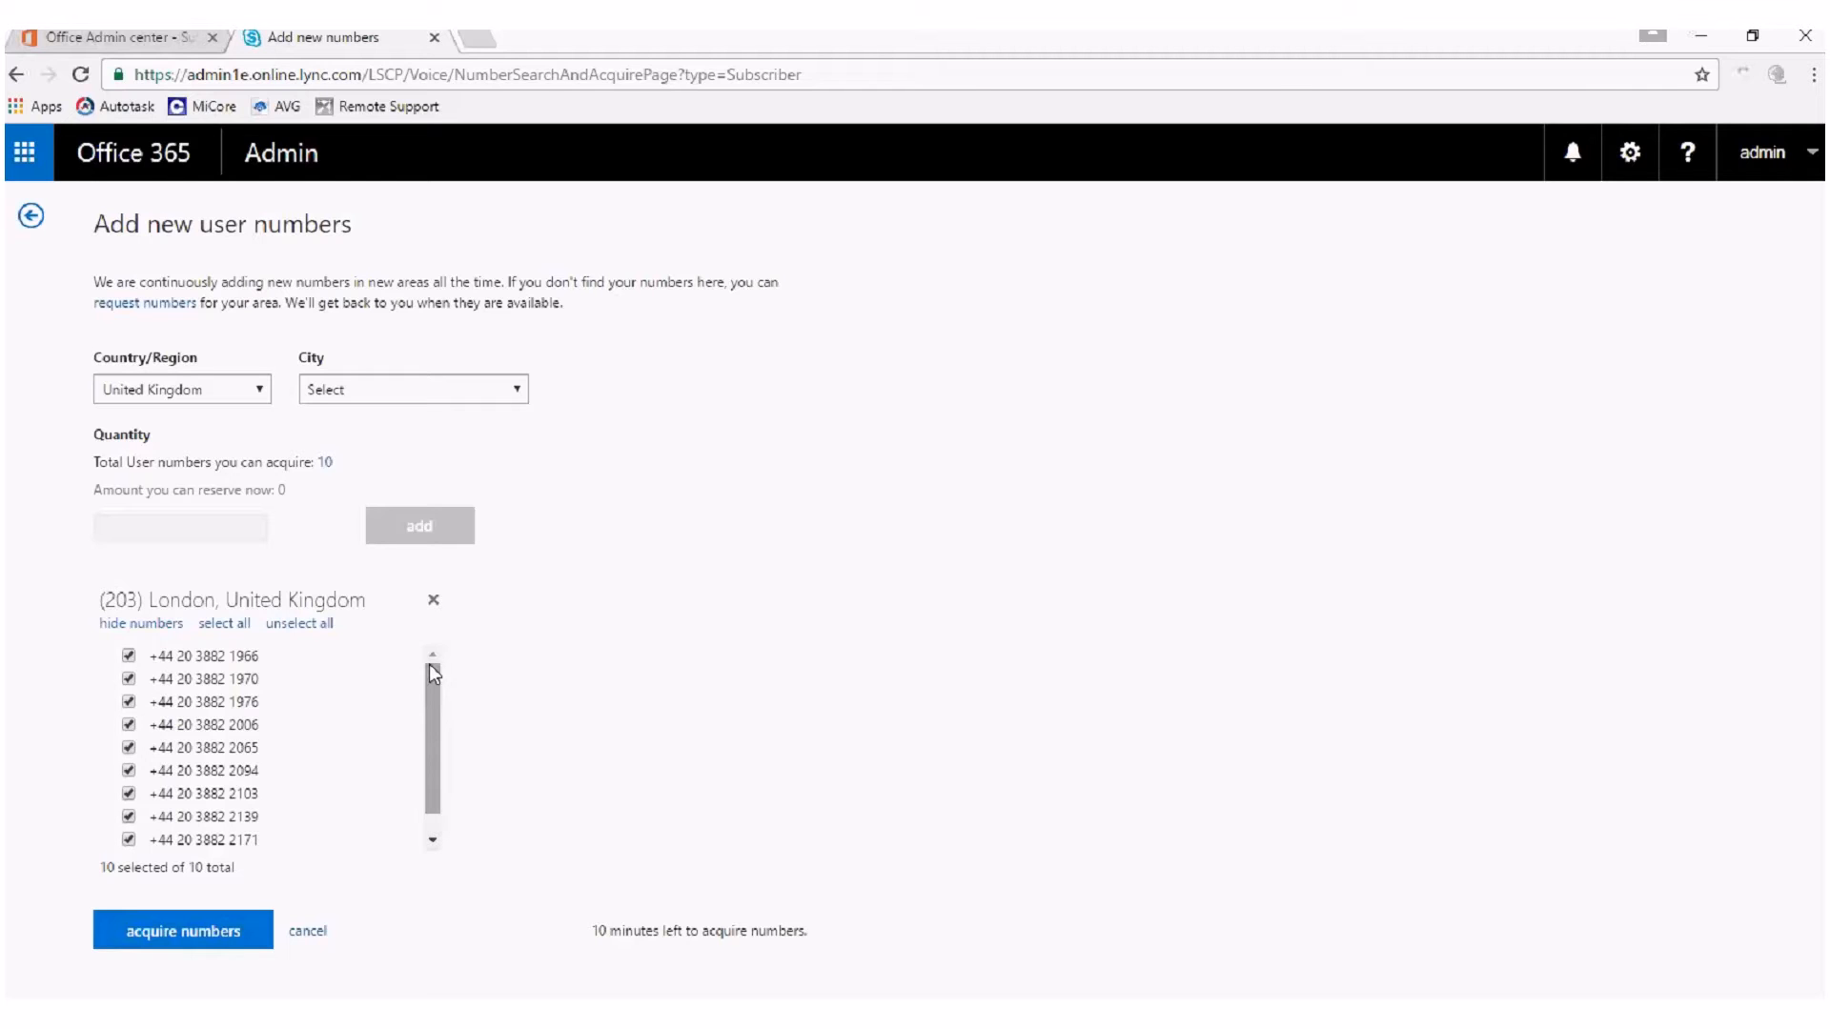
click(201, 933)
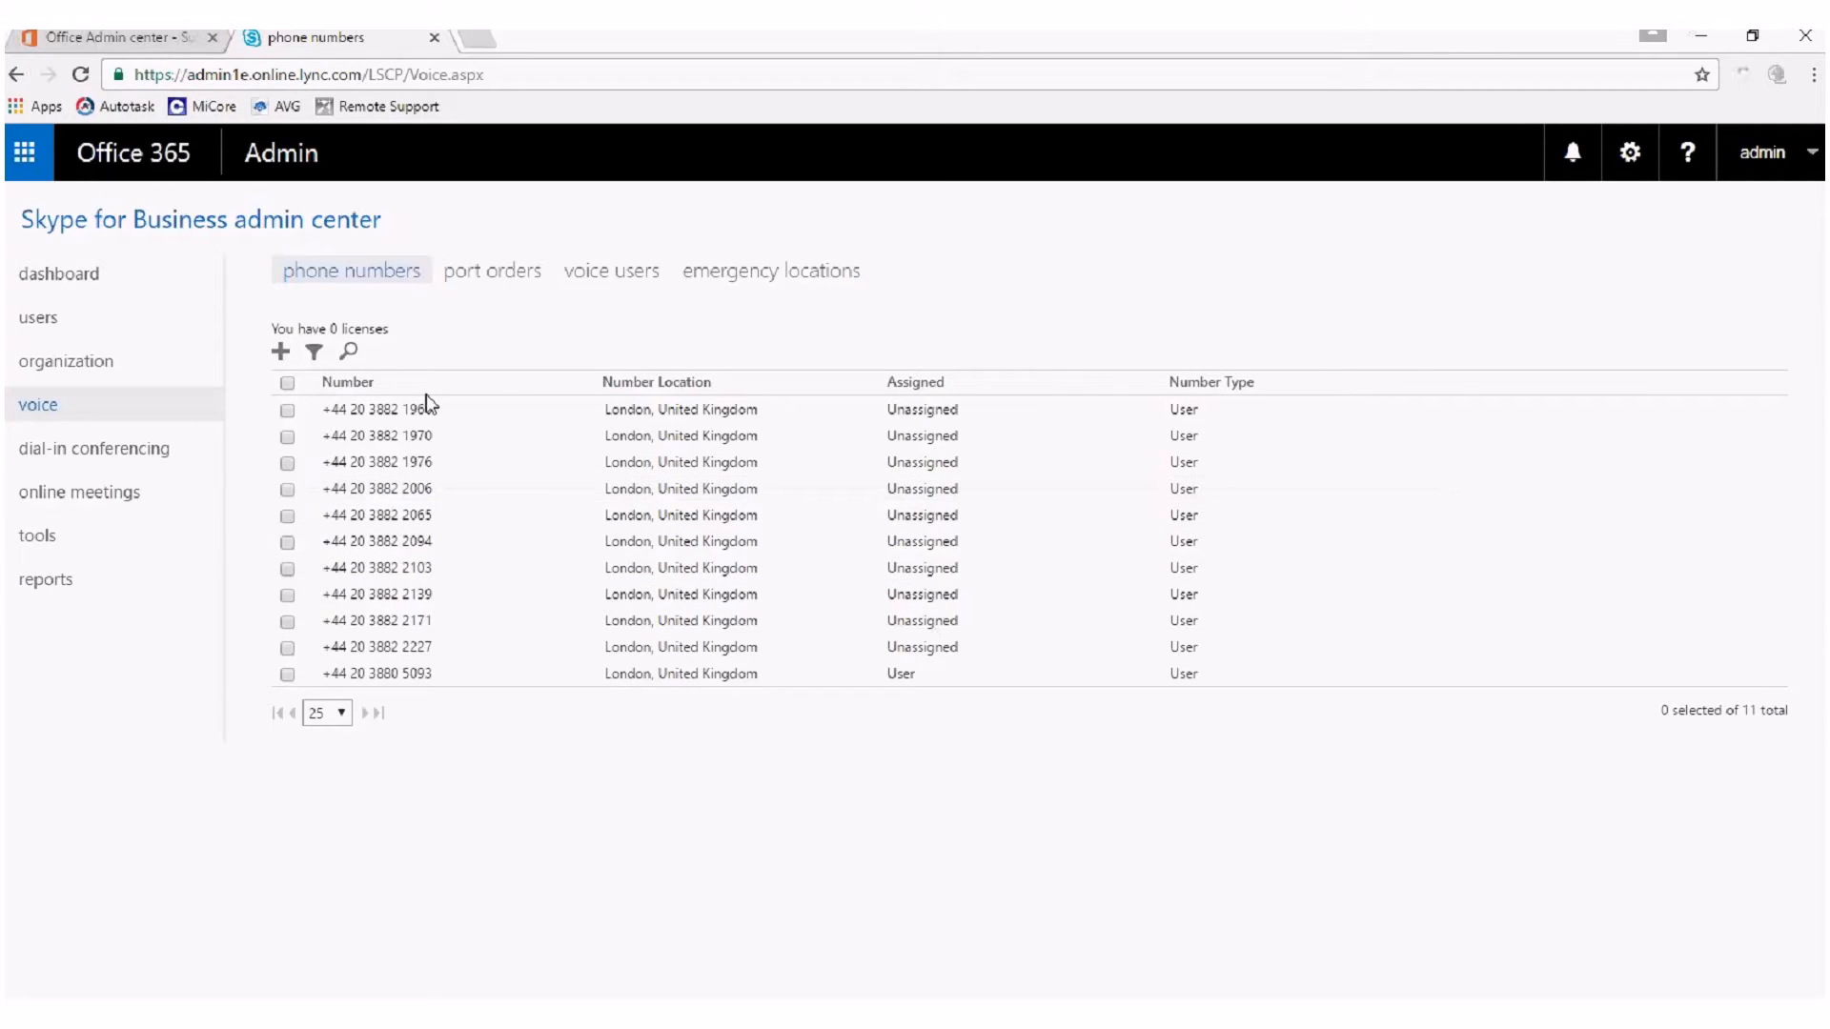
Examine the voice user and emergency address options for assigning the first unassigned number, leave it unassigned, and view the emergency locations.
click(288, 411)
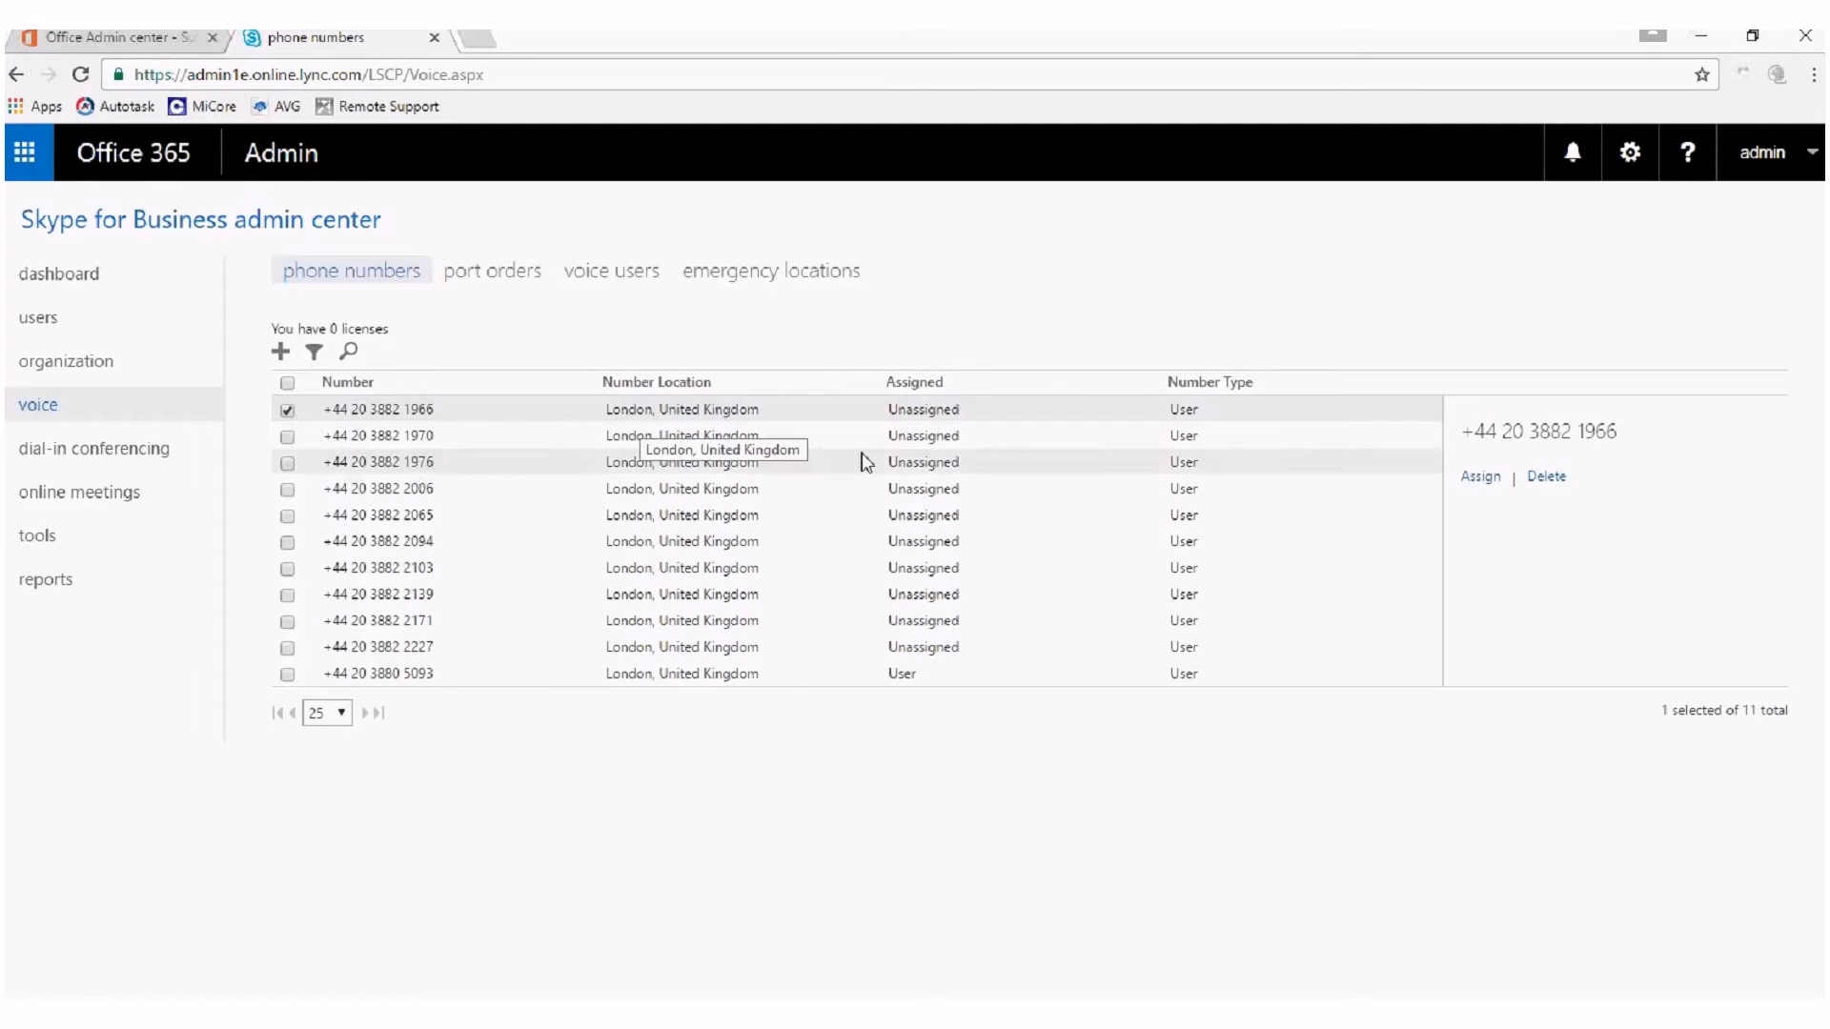
click(1503, 483)
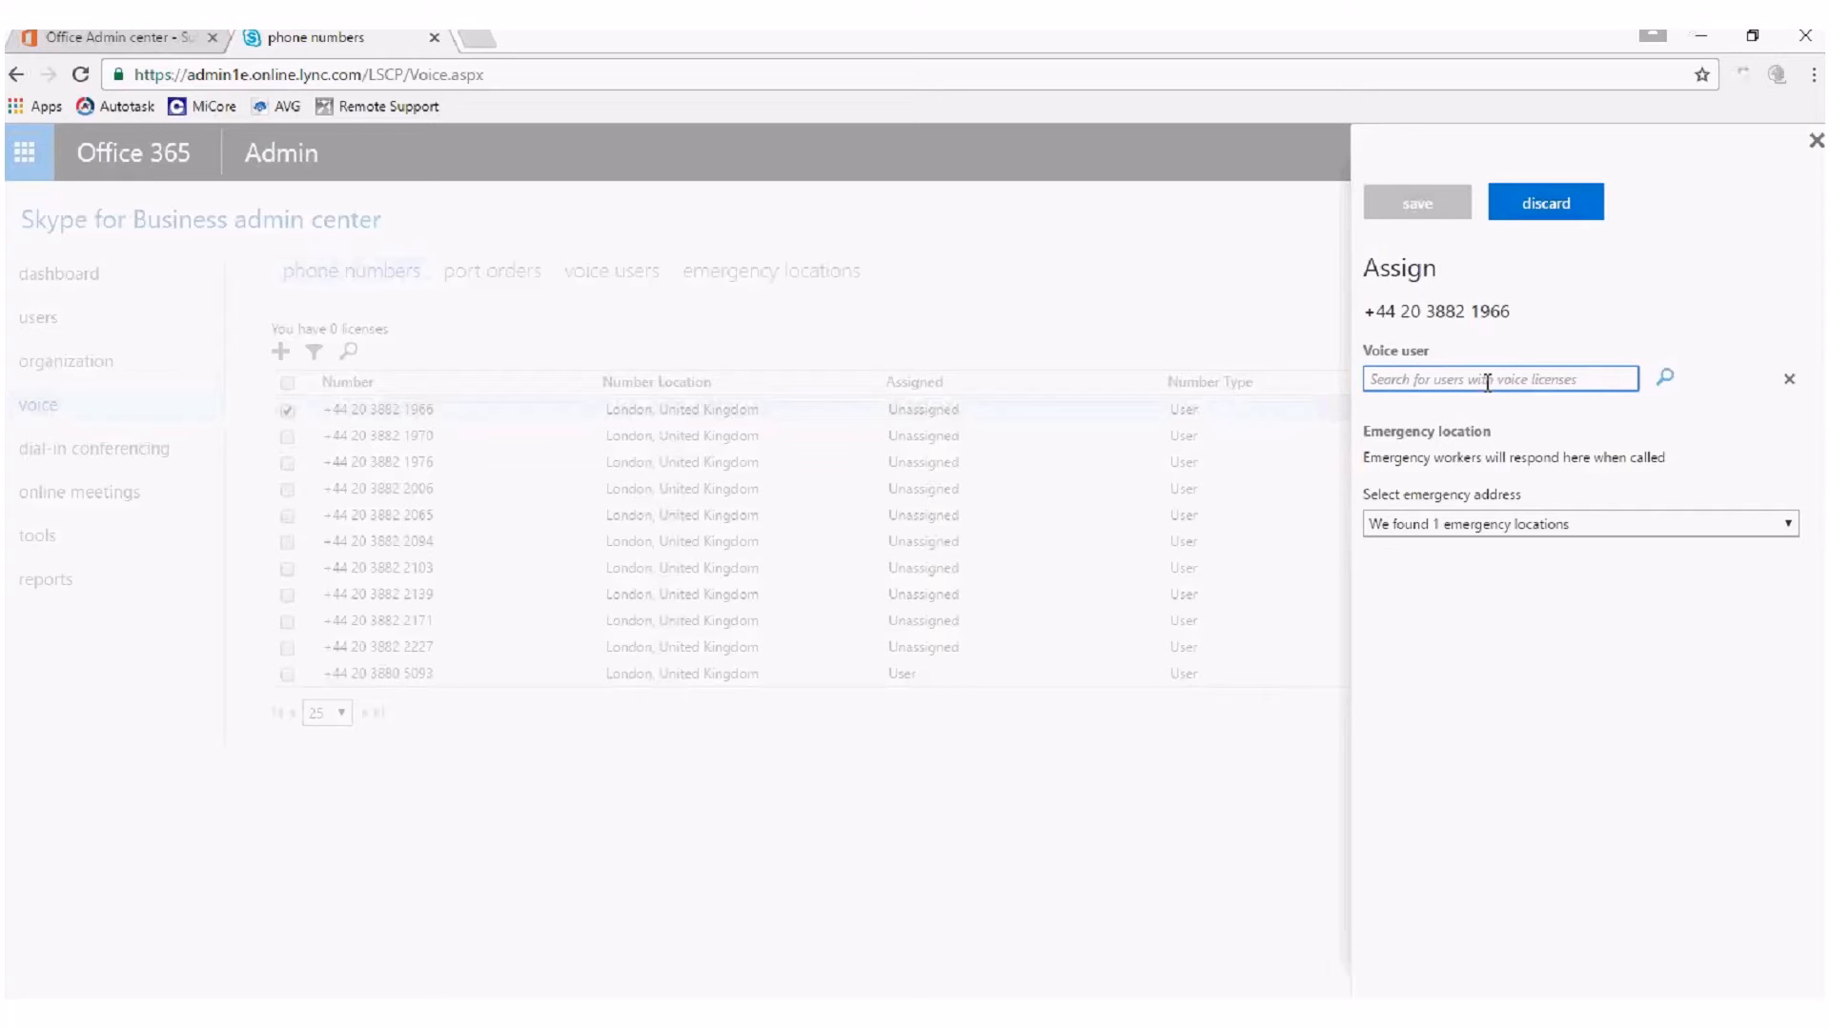
click(1648, 526)
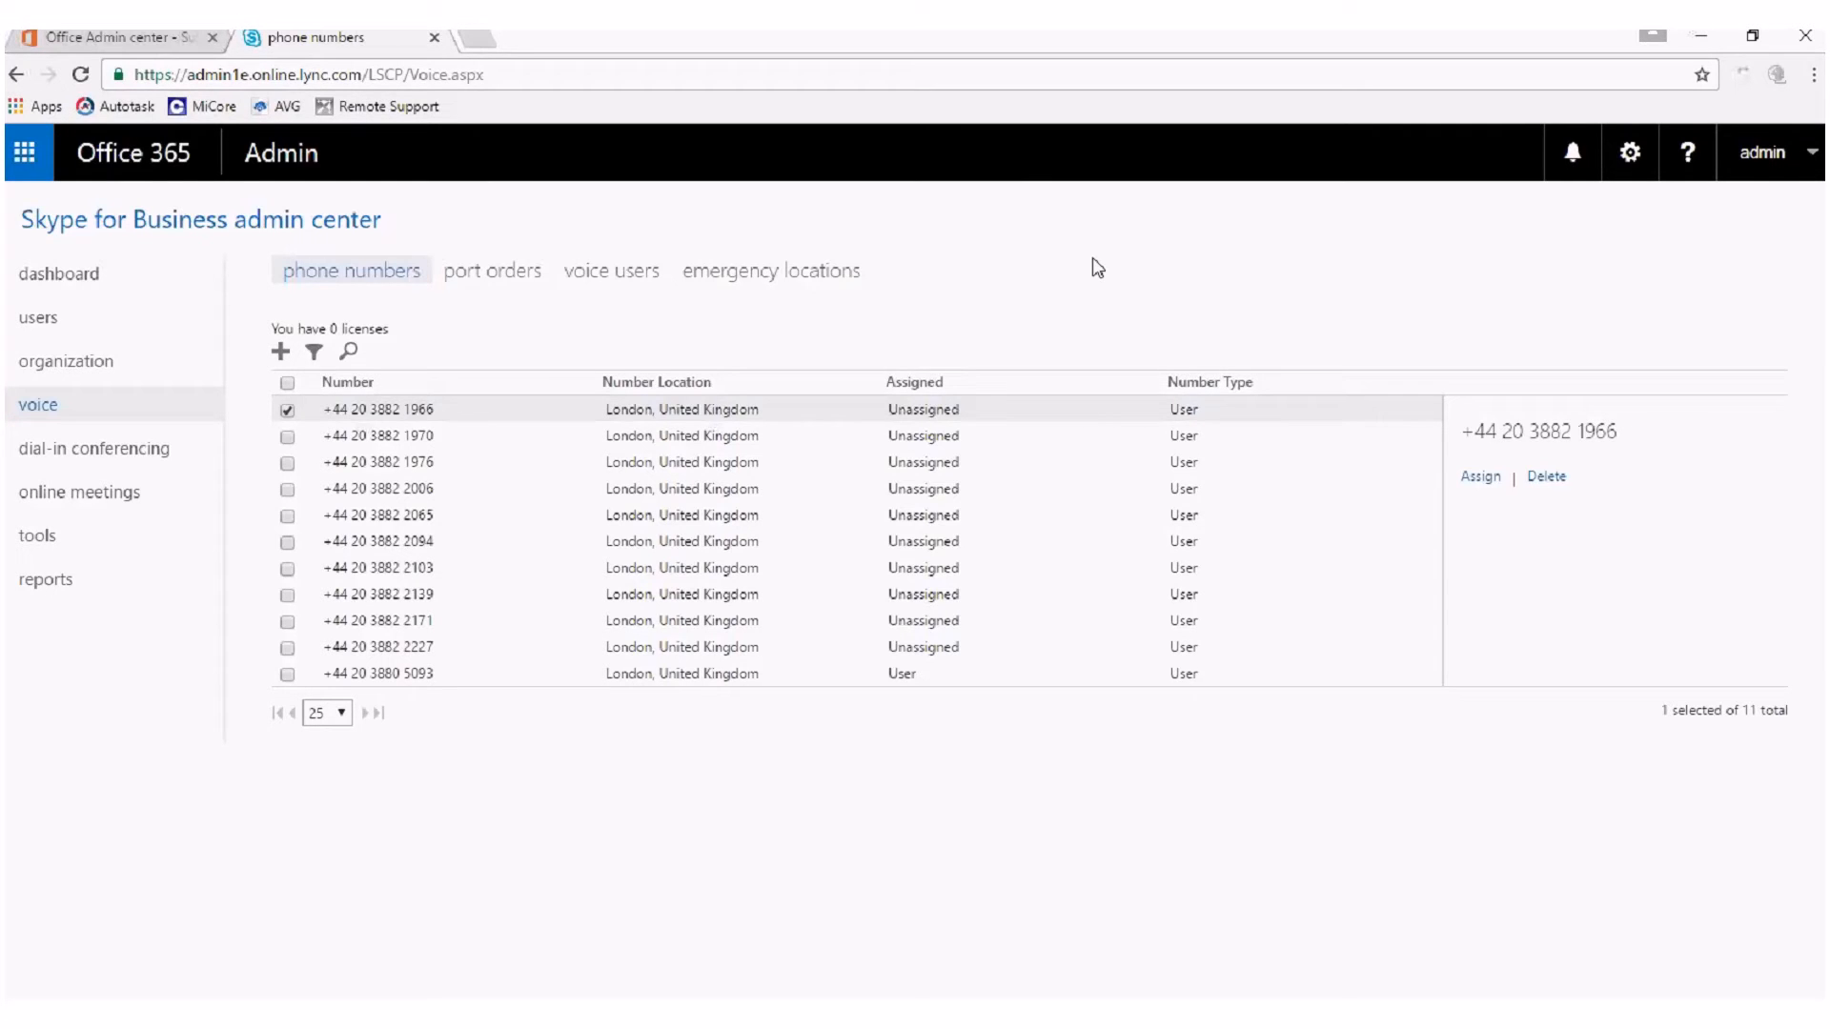
click(791, 273)
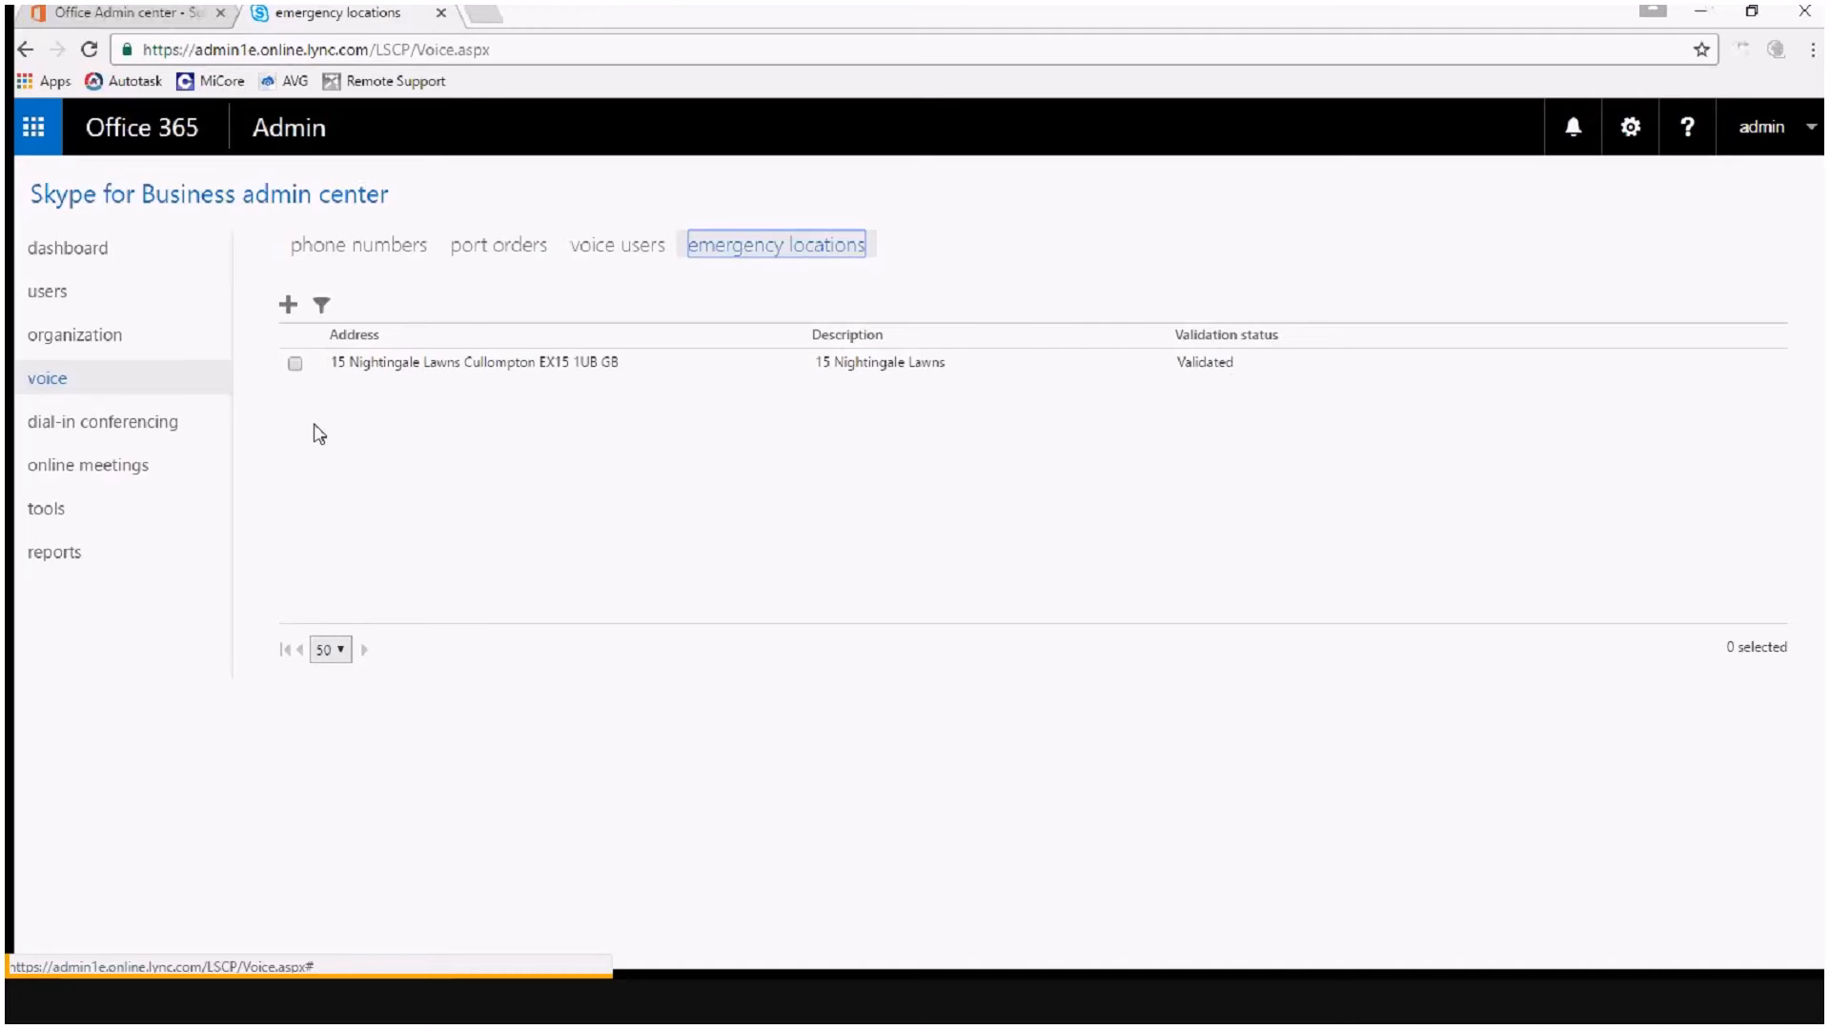
Delete all ten unassigned London phone numbers, keeping only the number already assigned to a user.
click(368, 249)
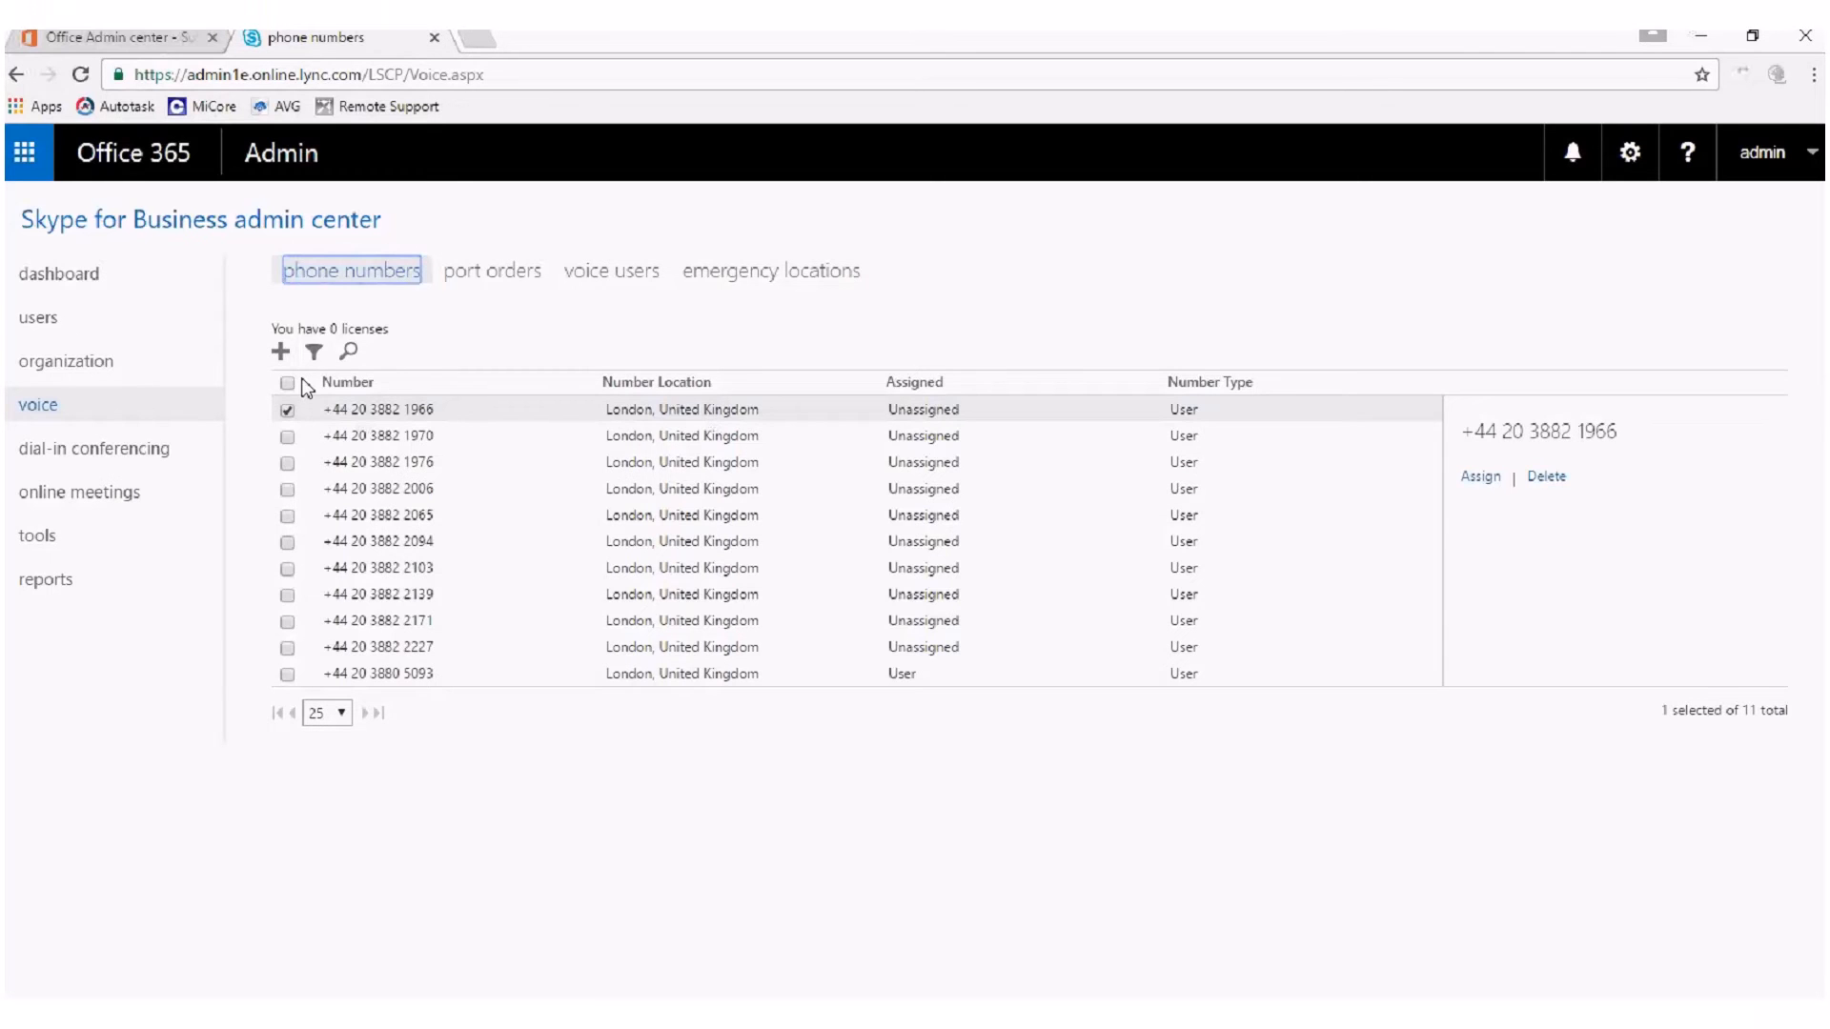
click(288, 383)
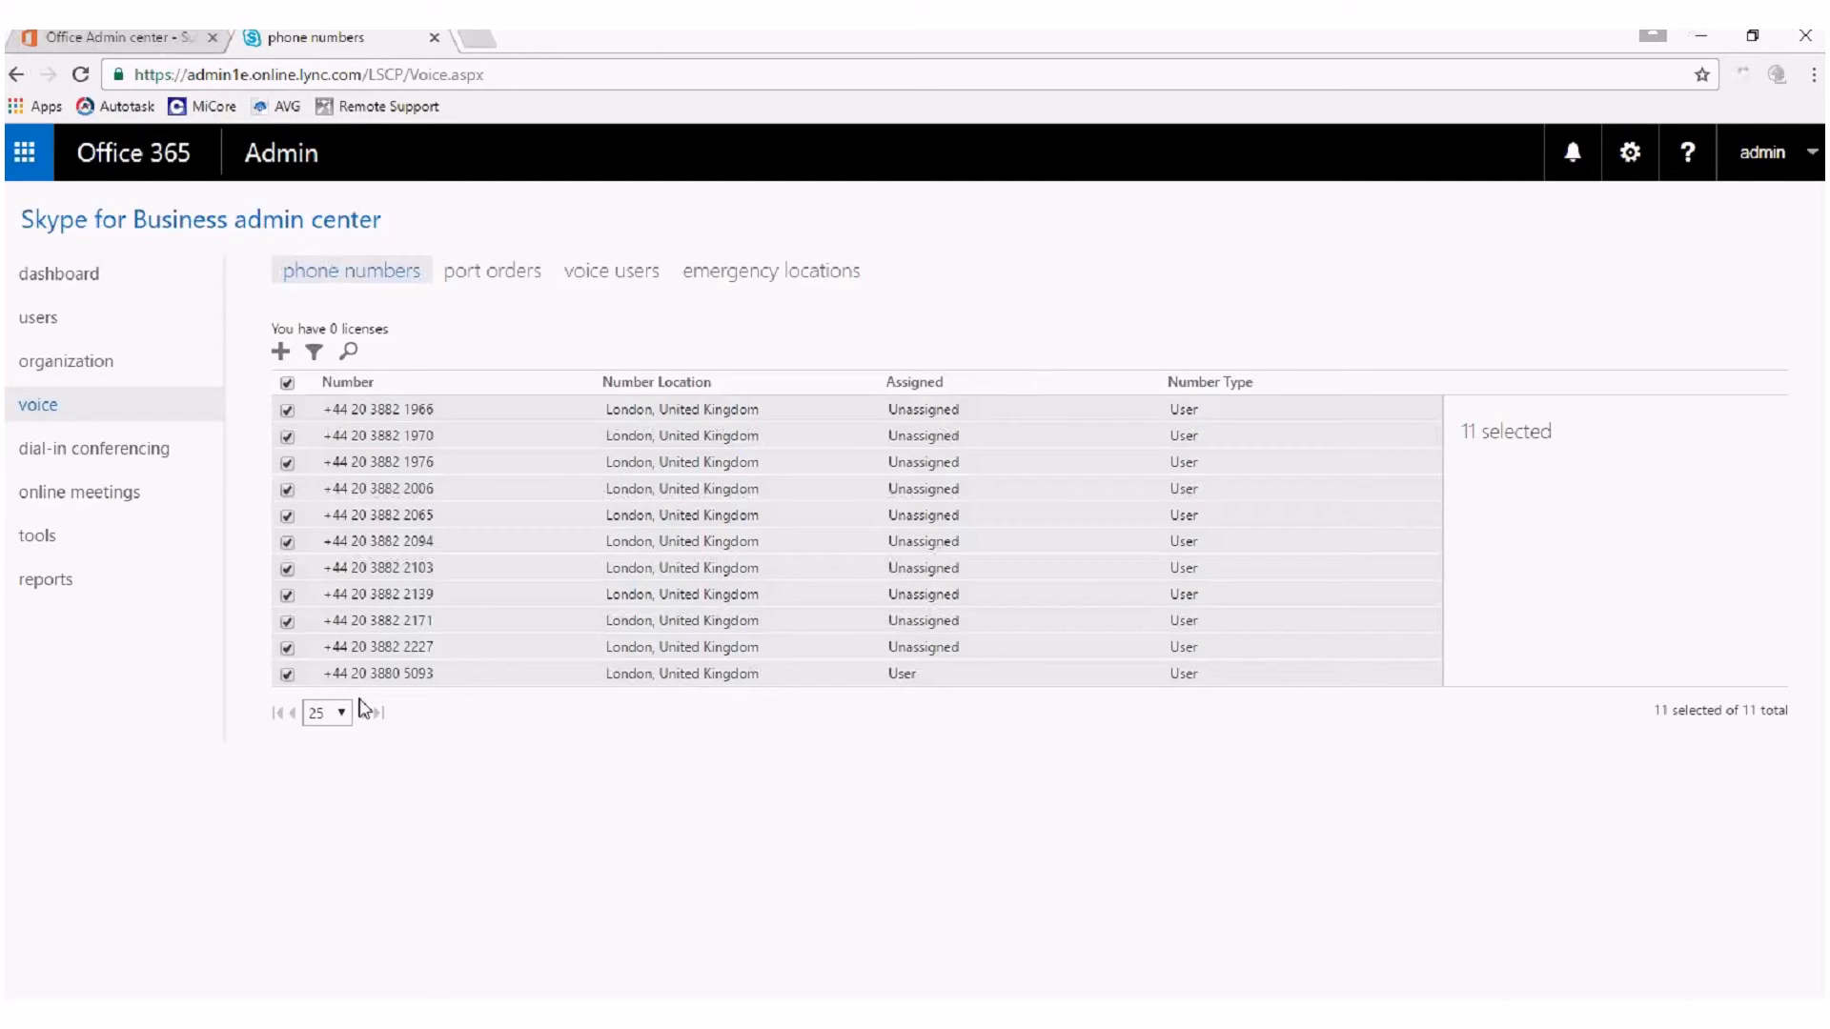
click(286, 674)
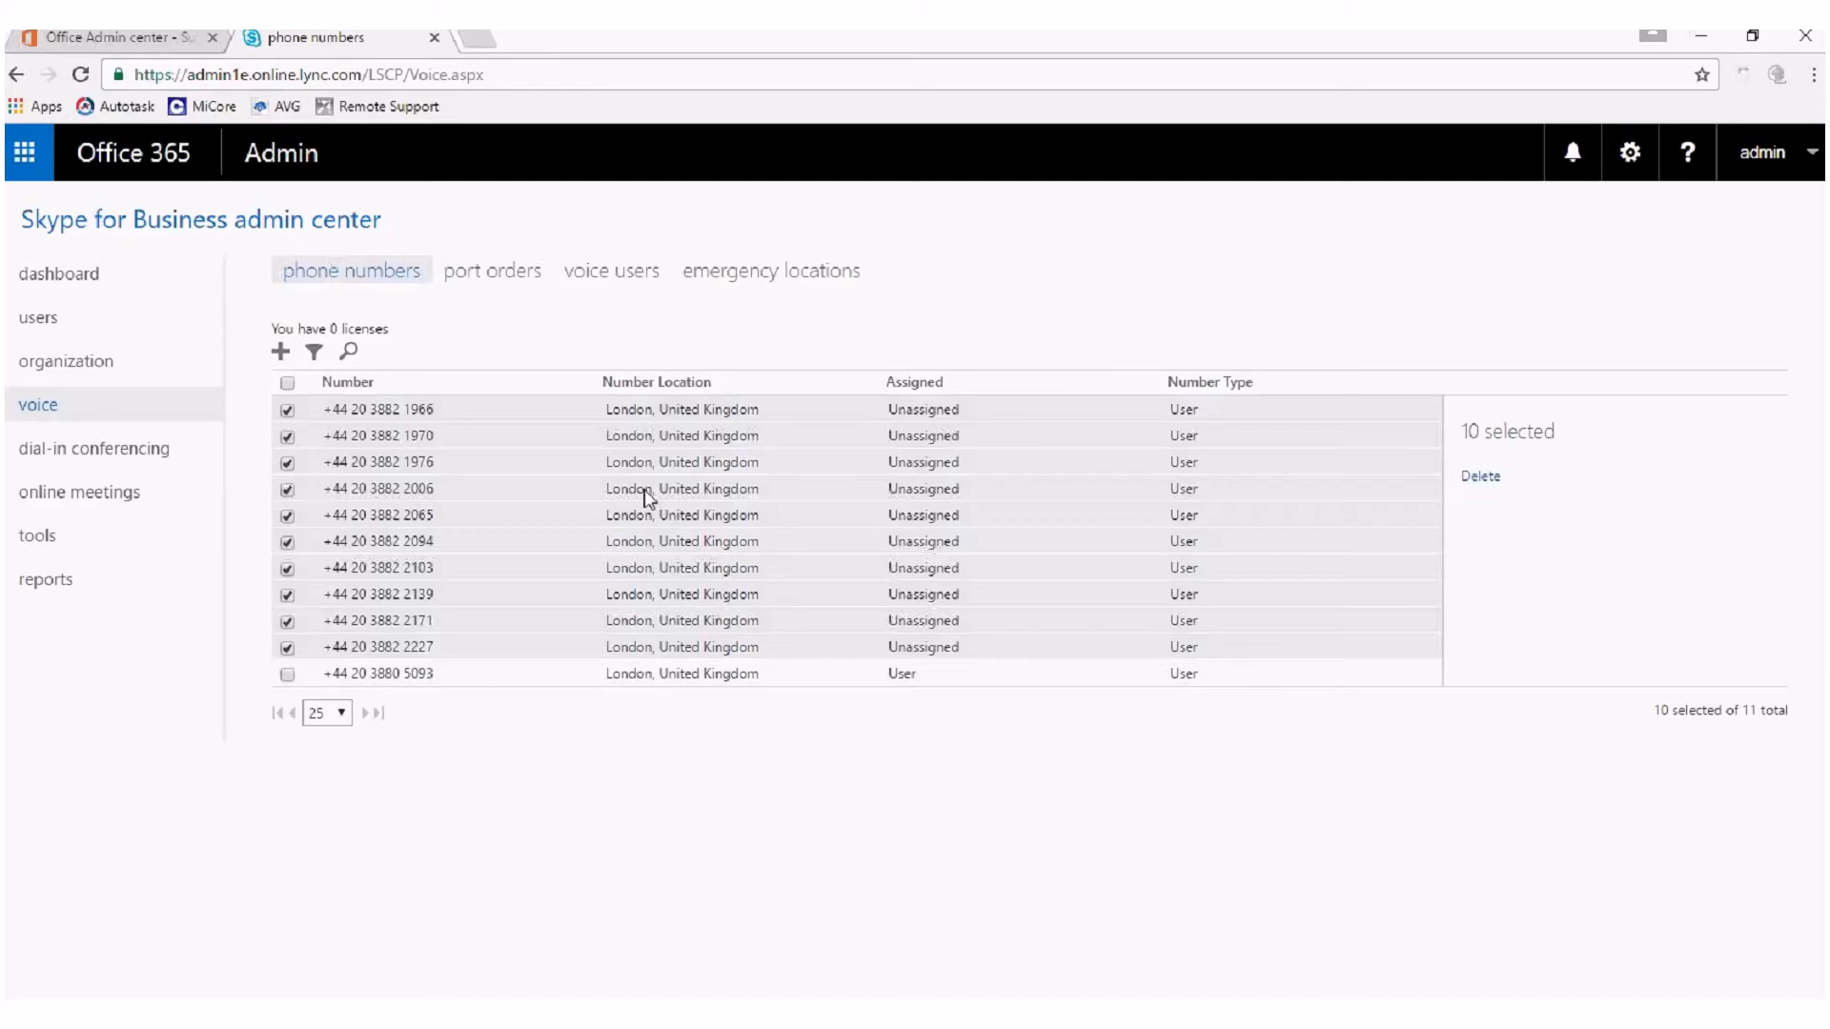
click(1480, 477)
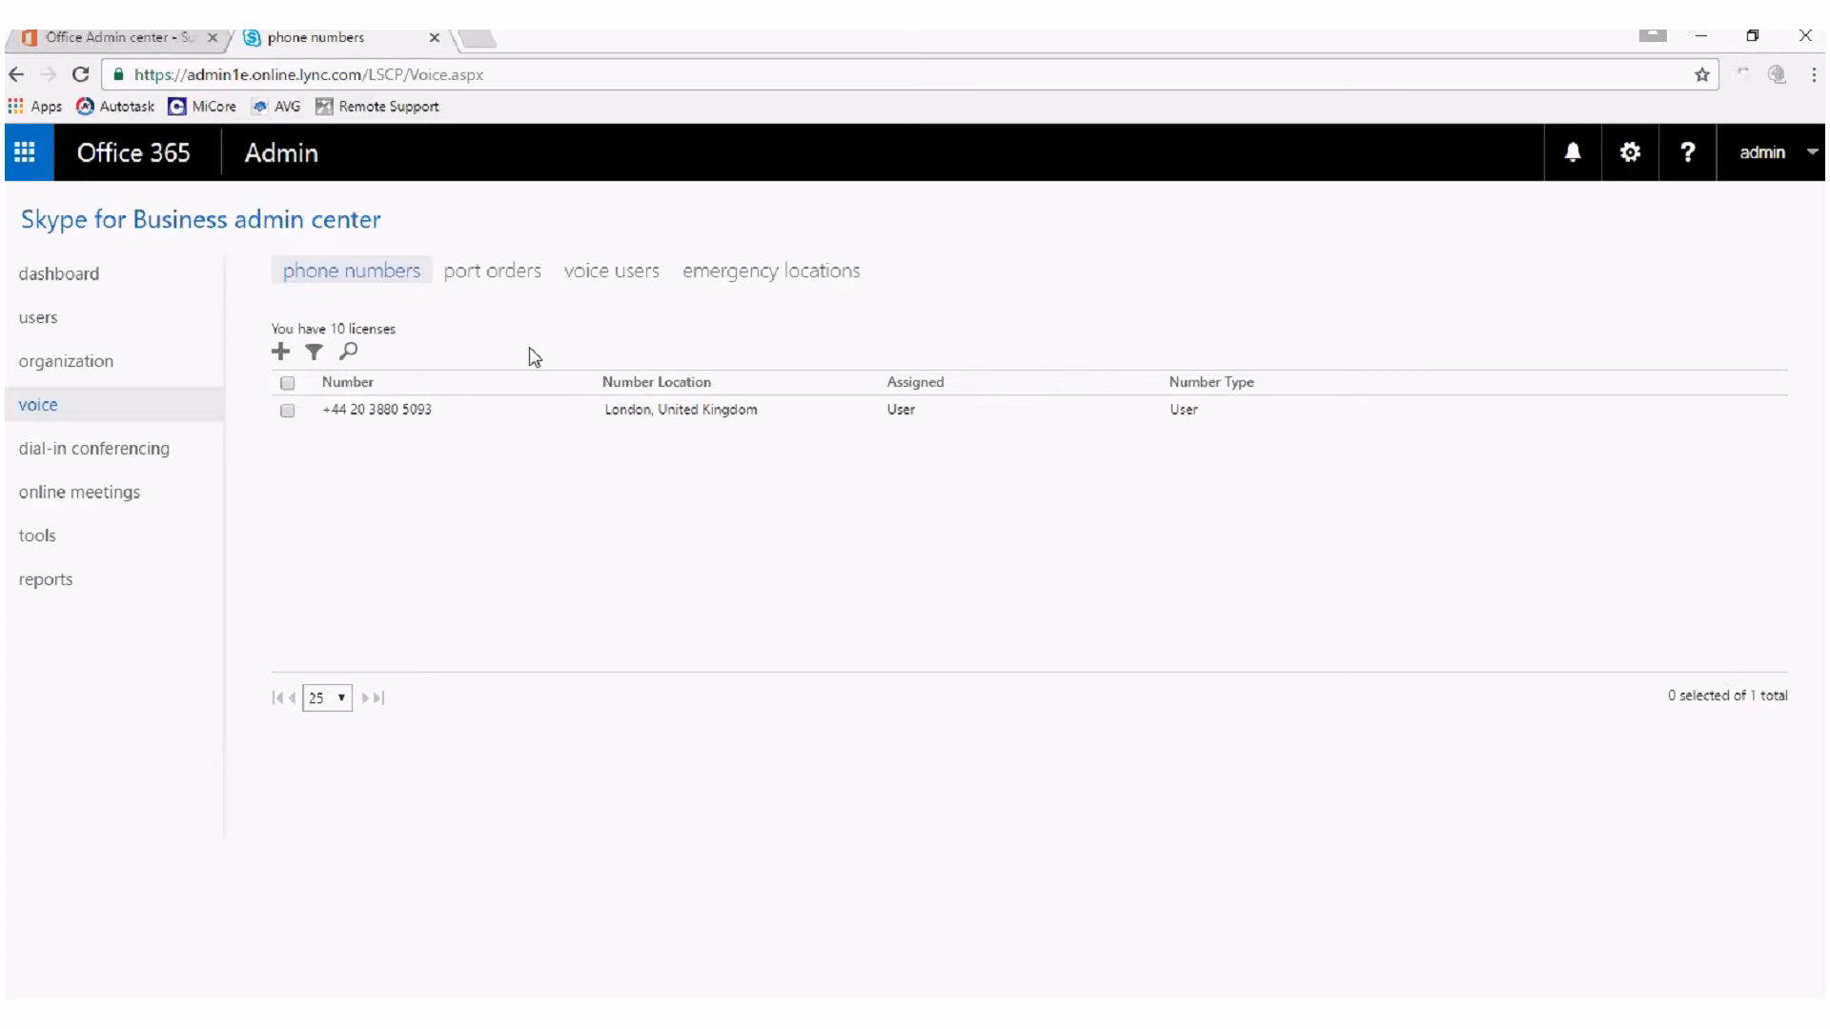
View the port order options for transferring existing phone numbers, and return to the phone number list.
click(492, 271)
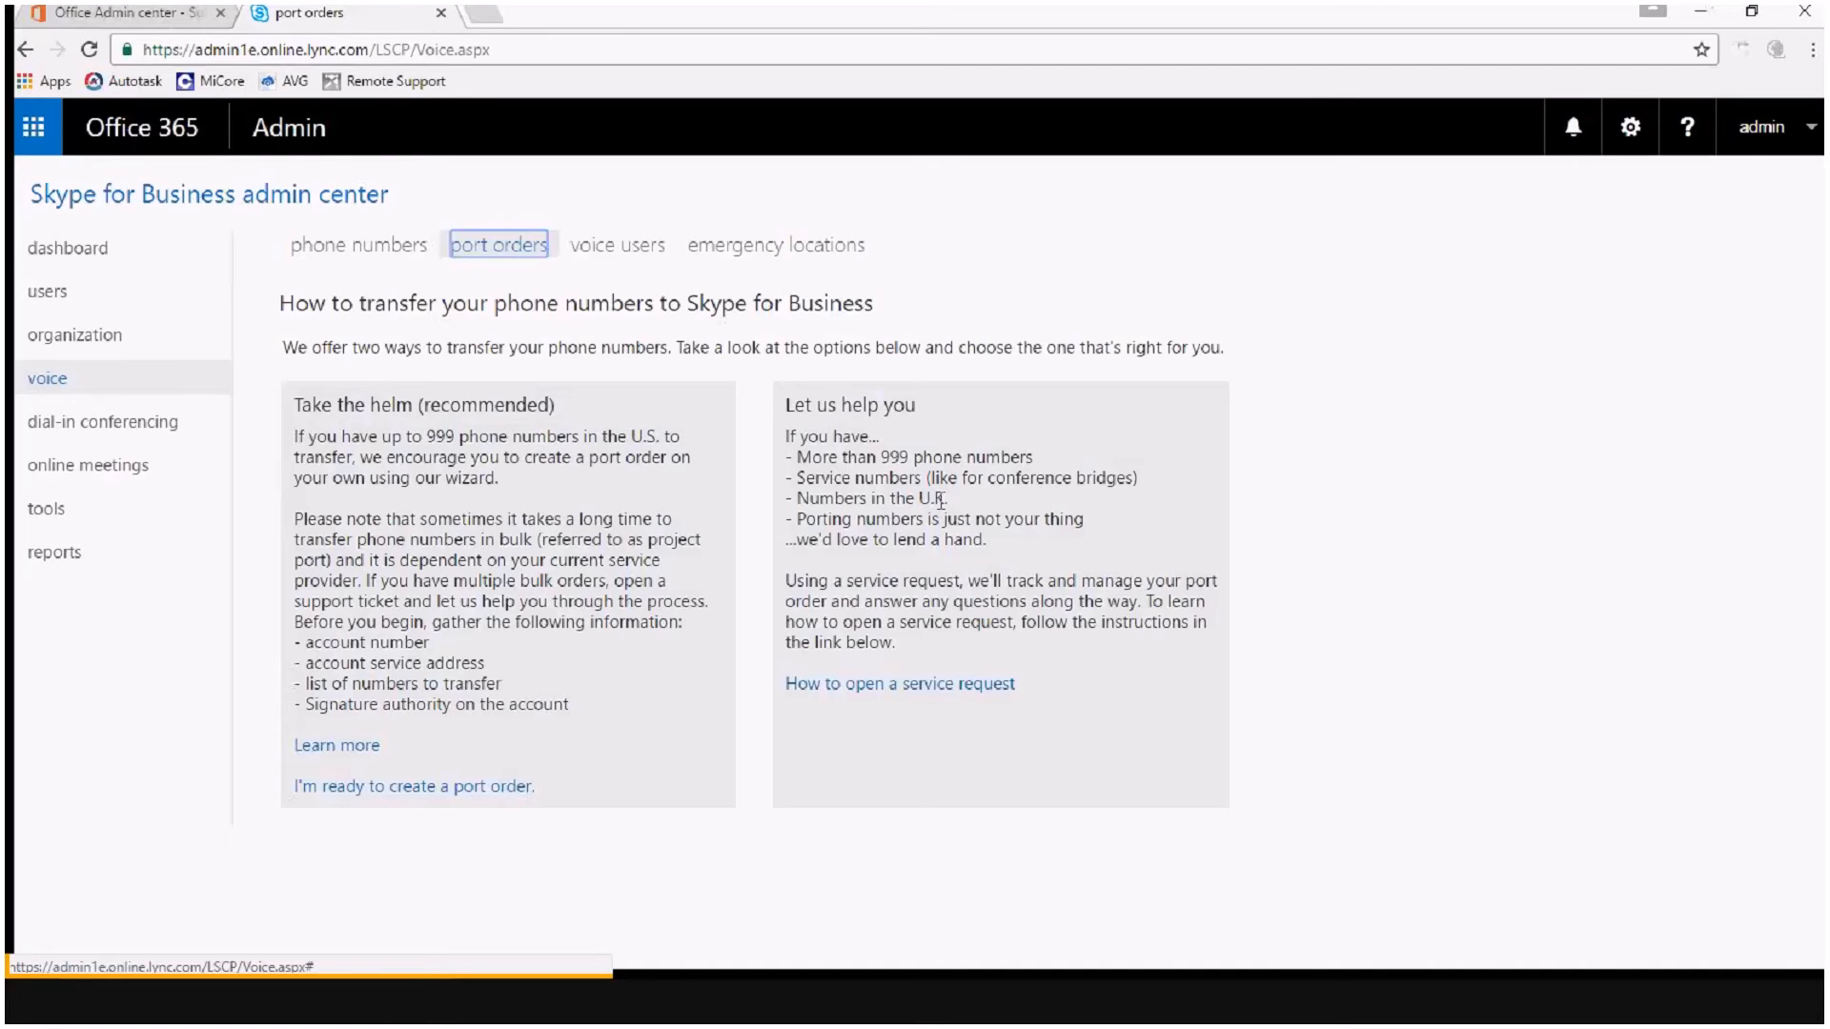
key(shift+Tab)
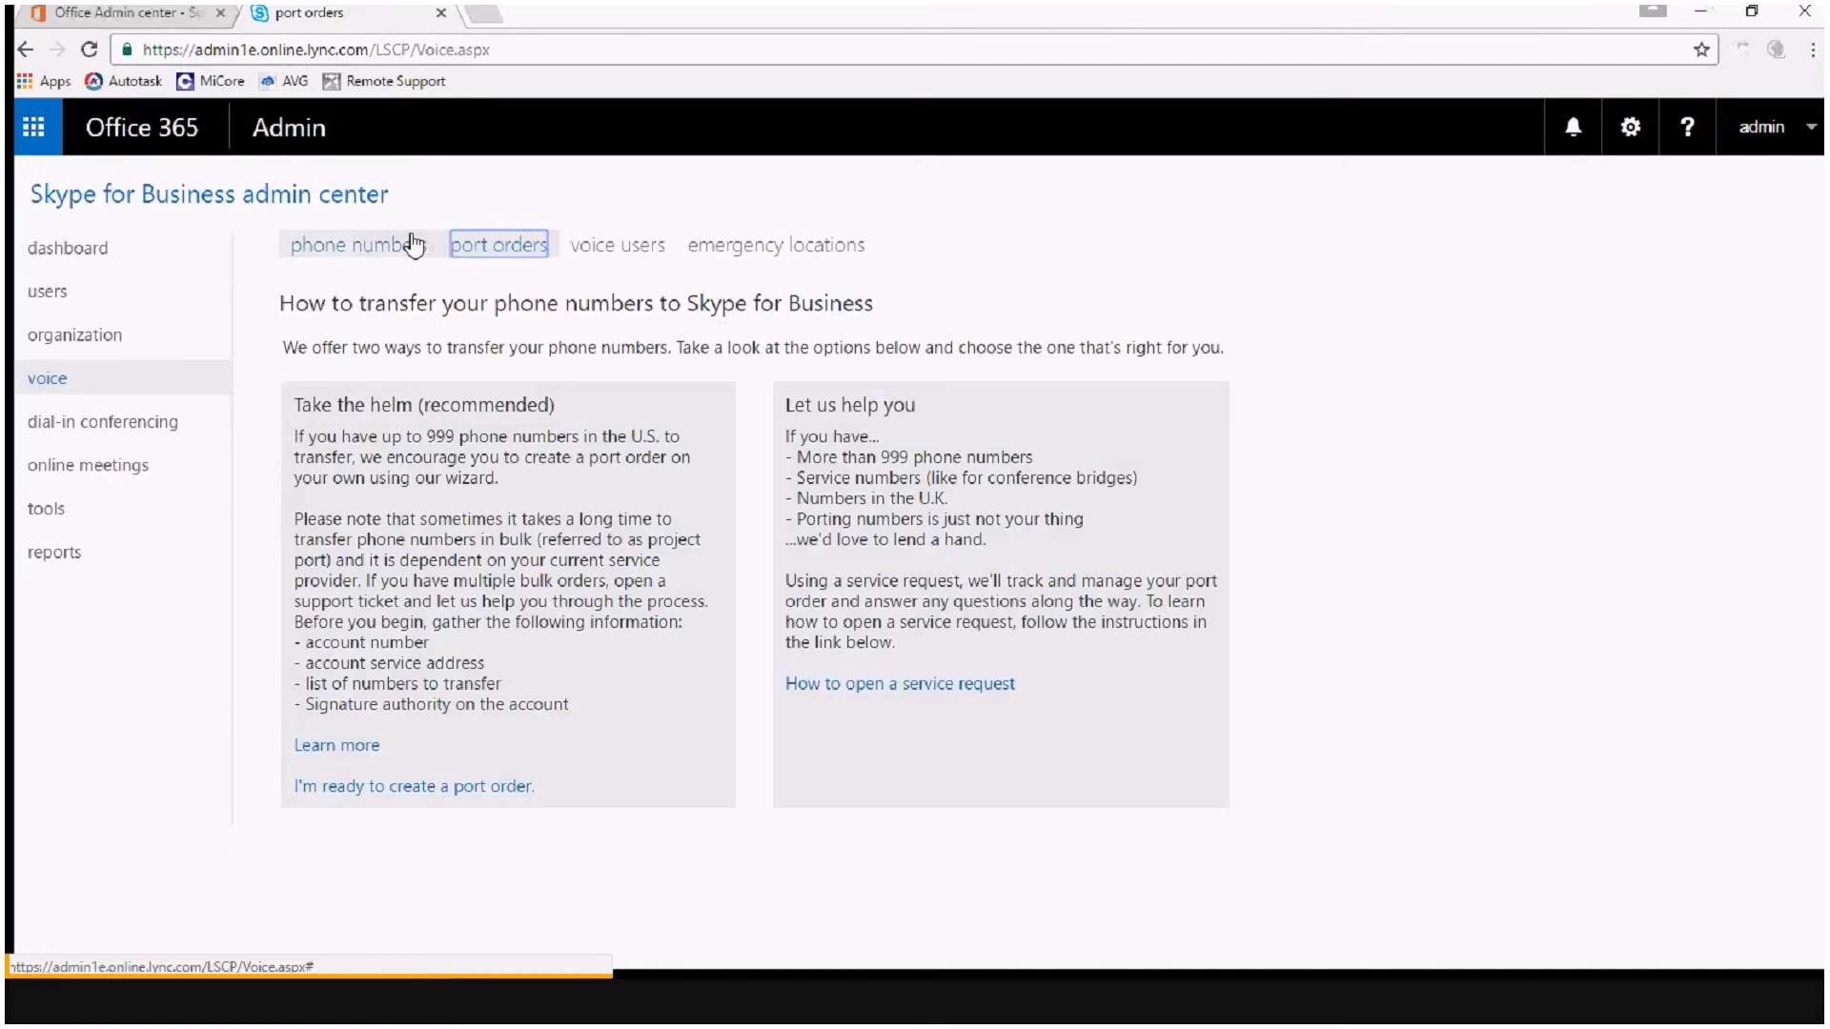
key(Return)
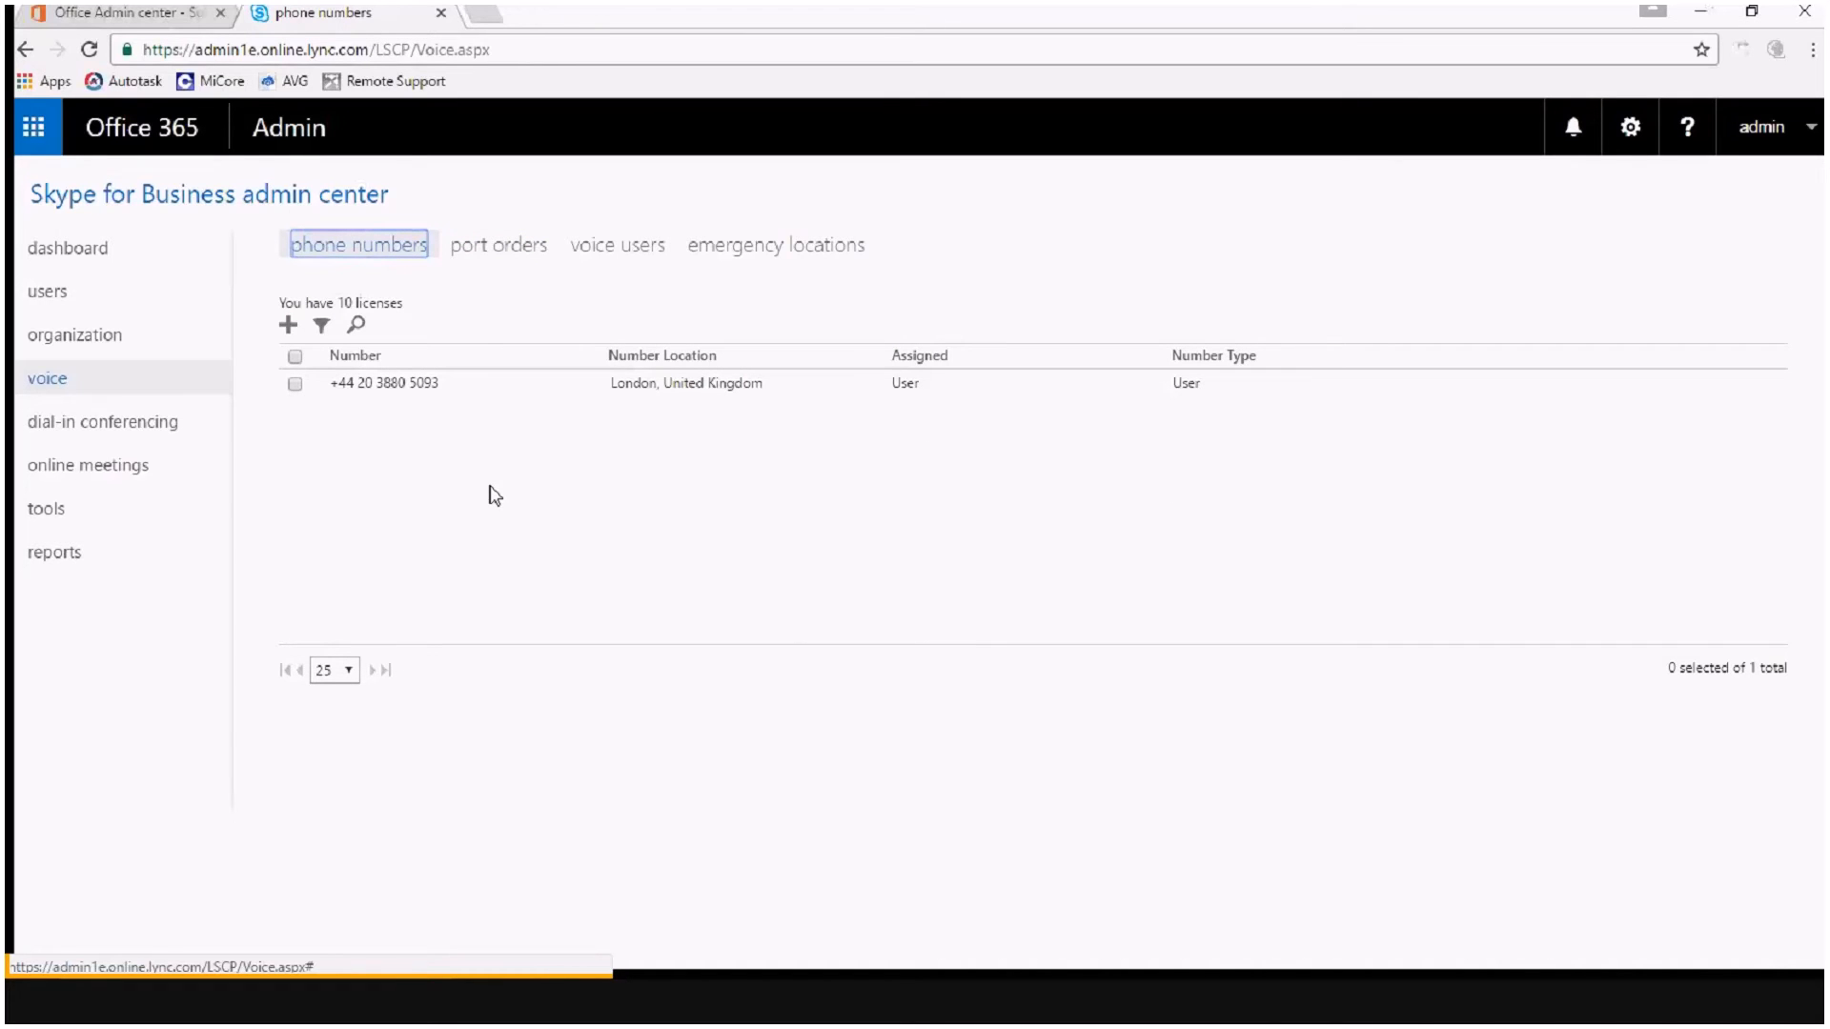
Select the active voice user and examine their assigned number, emergency location, license and PSTN connectivity details.
click(611, 258)
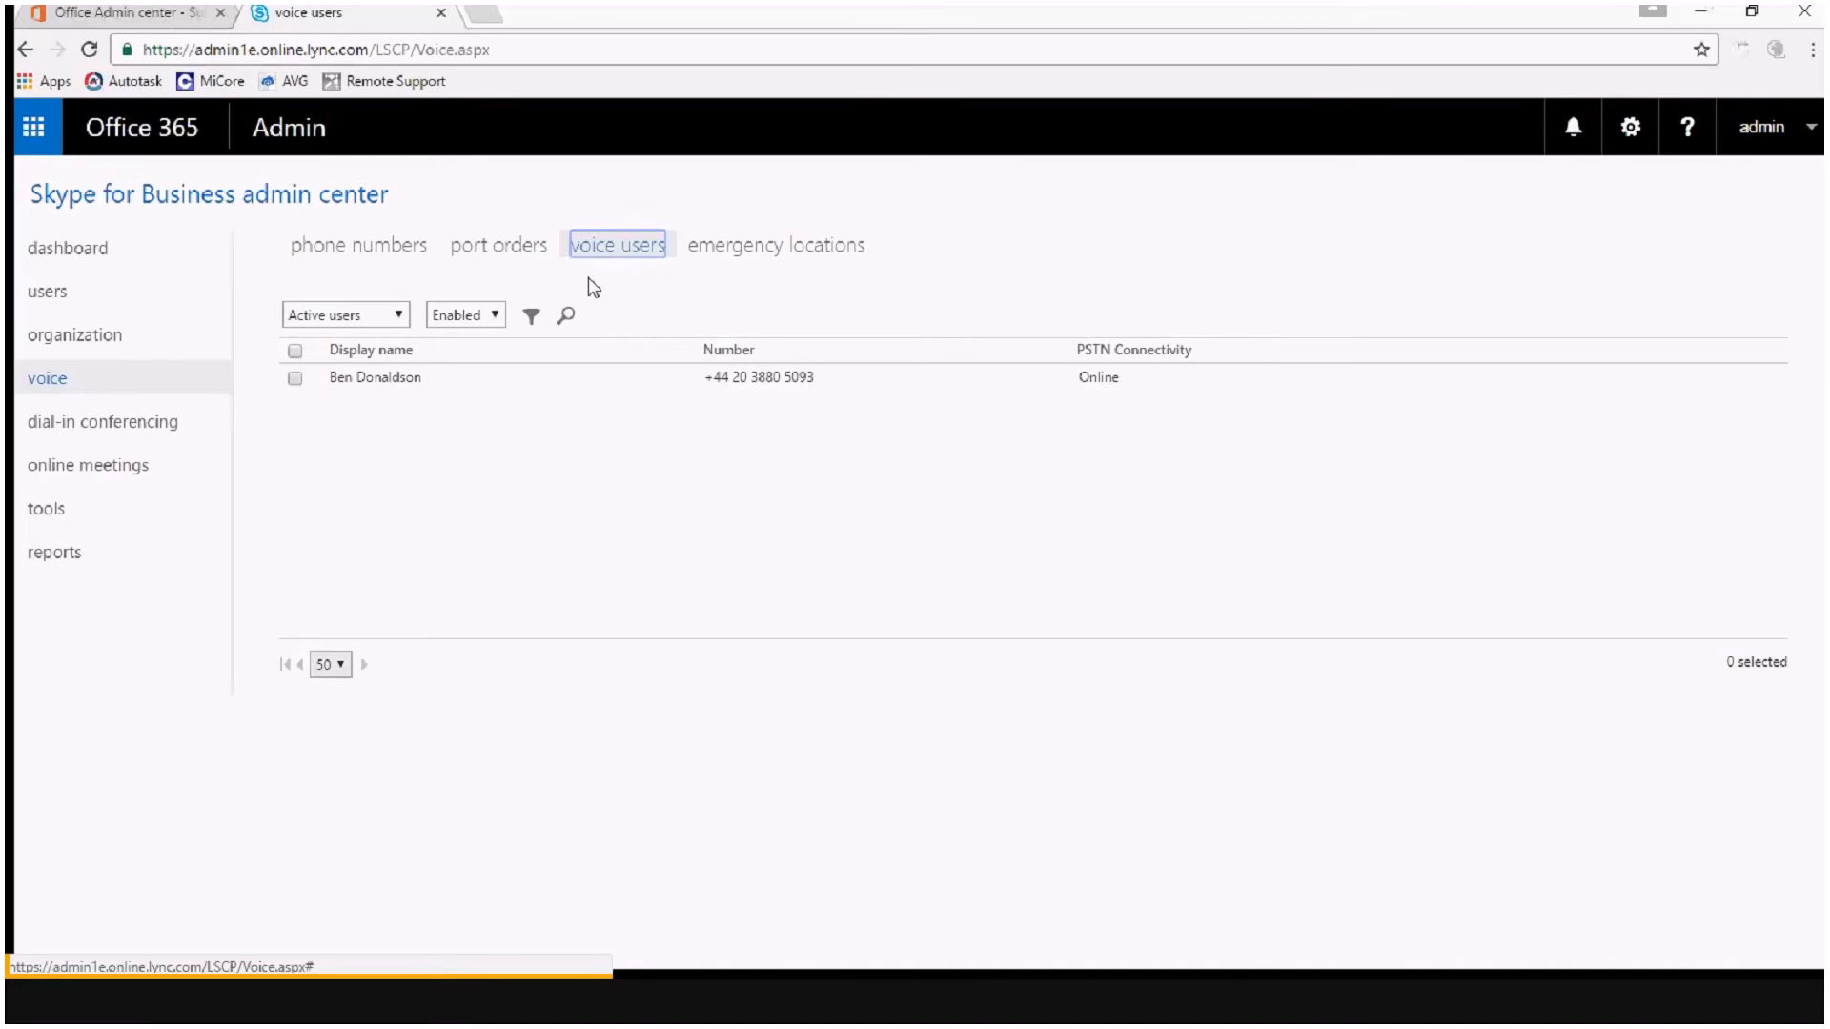
click(297, 385)
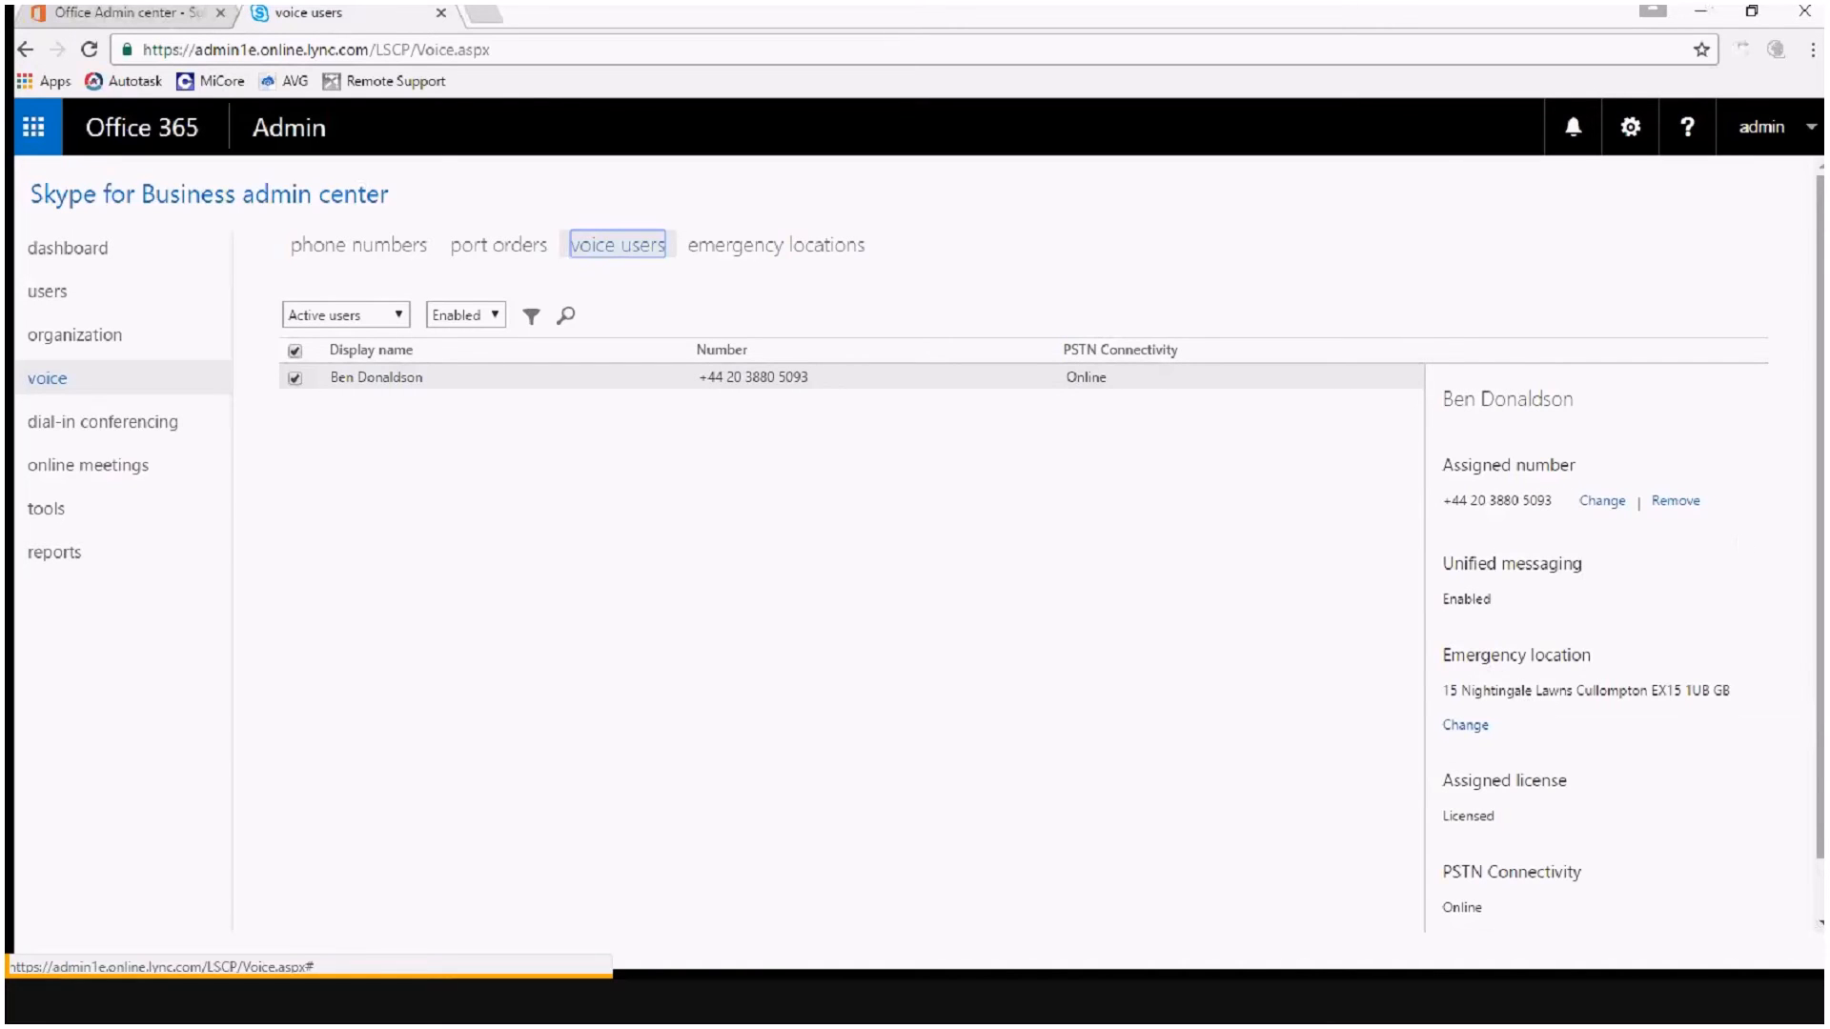
key(alt+Tab)
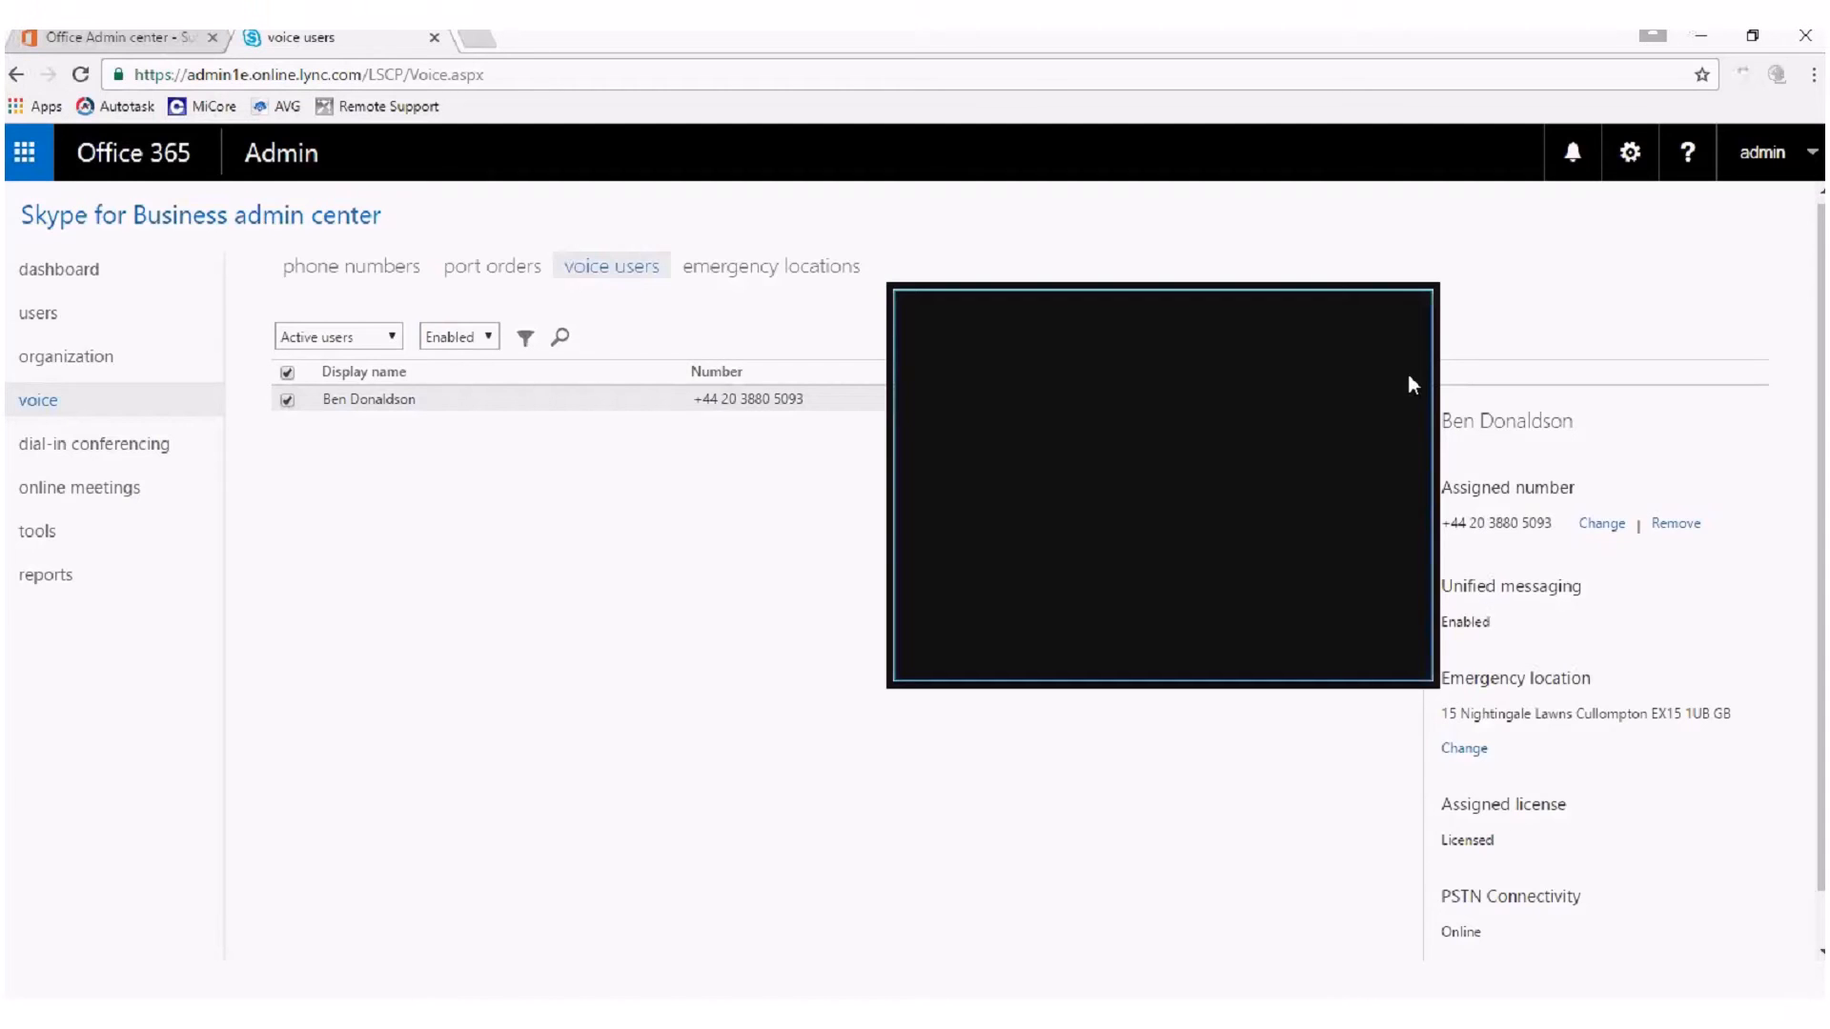
click(1399, 319)
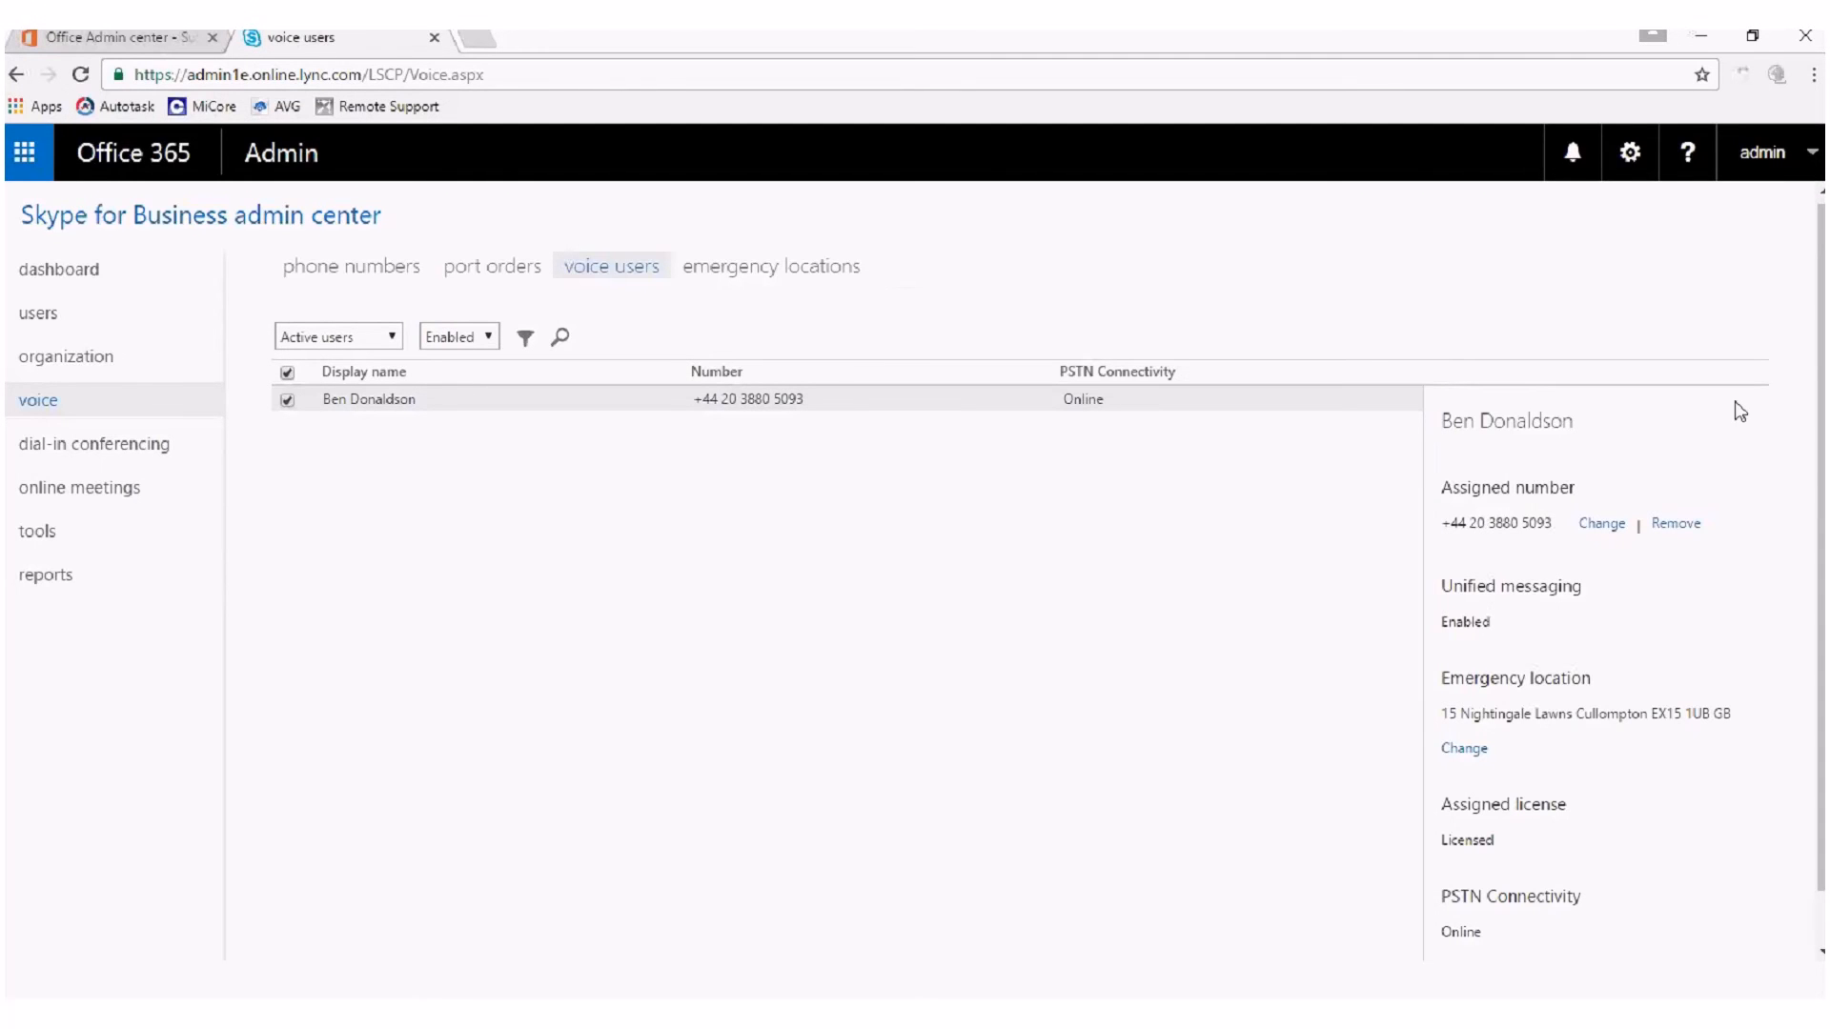
scroll(1820, 497, down, 2)
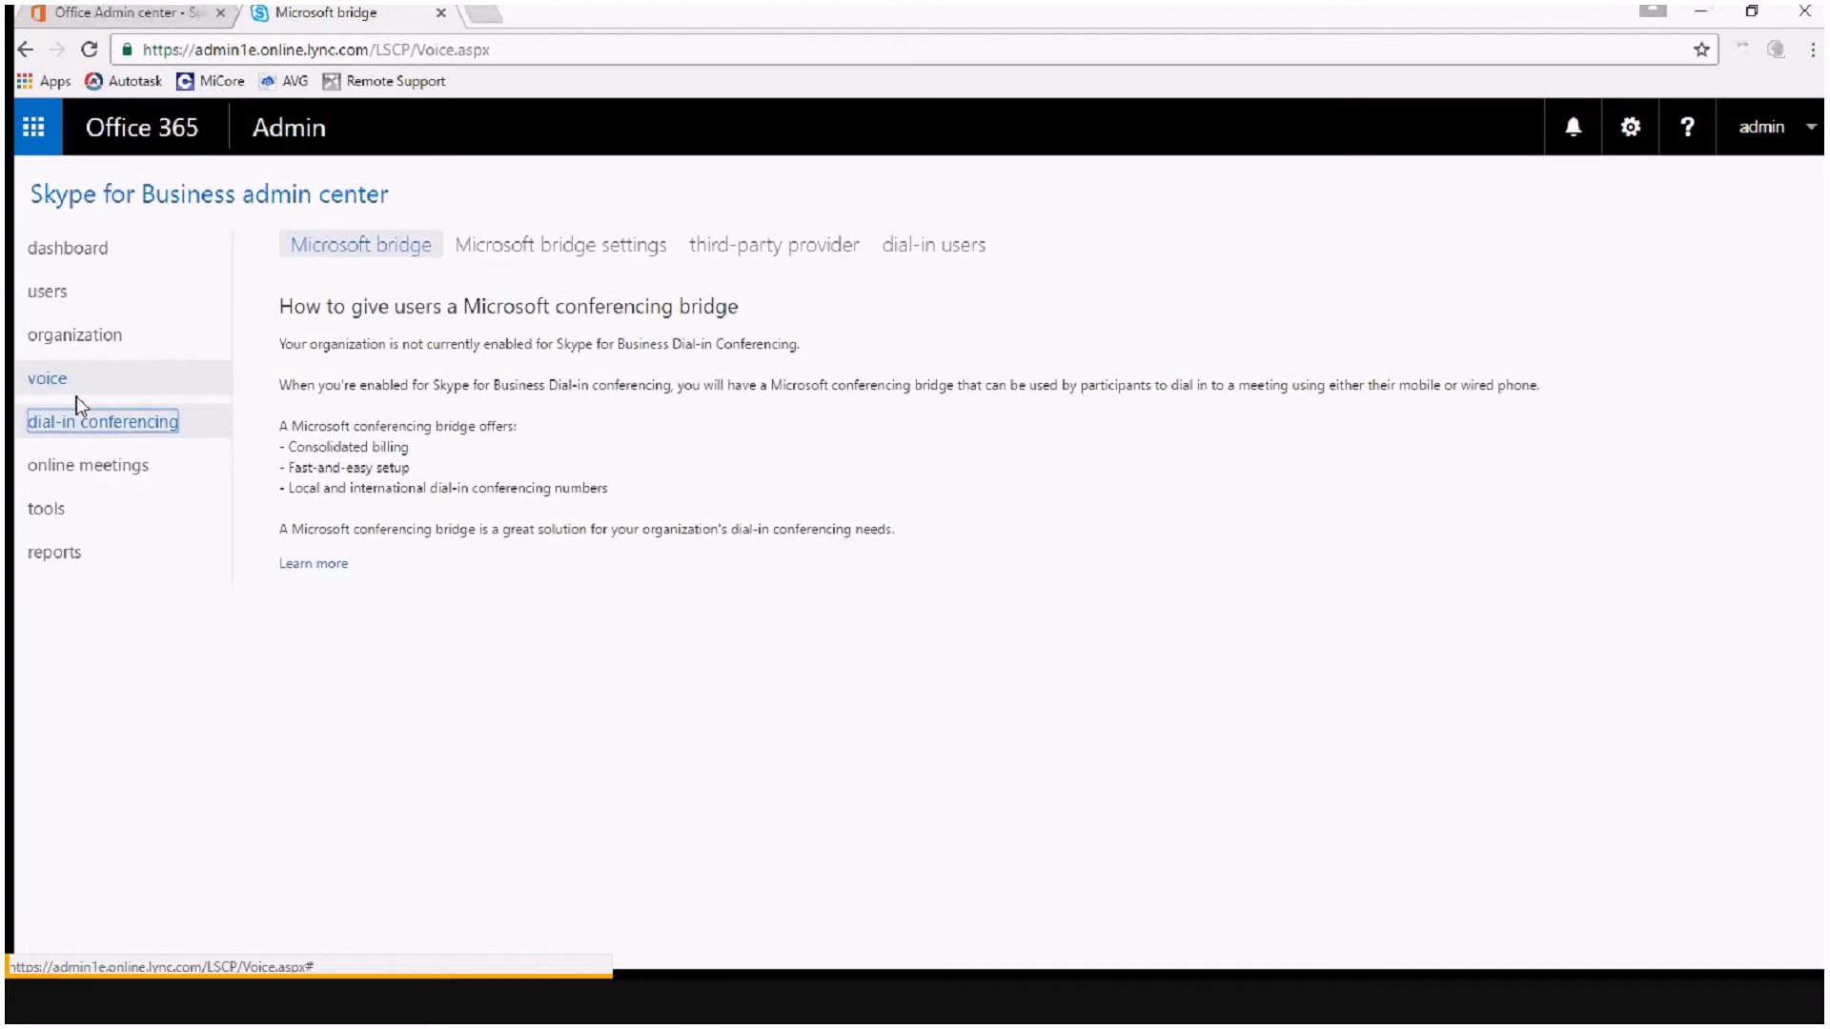
Open the PSTN usage details report.
click(59, 554)
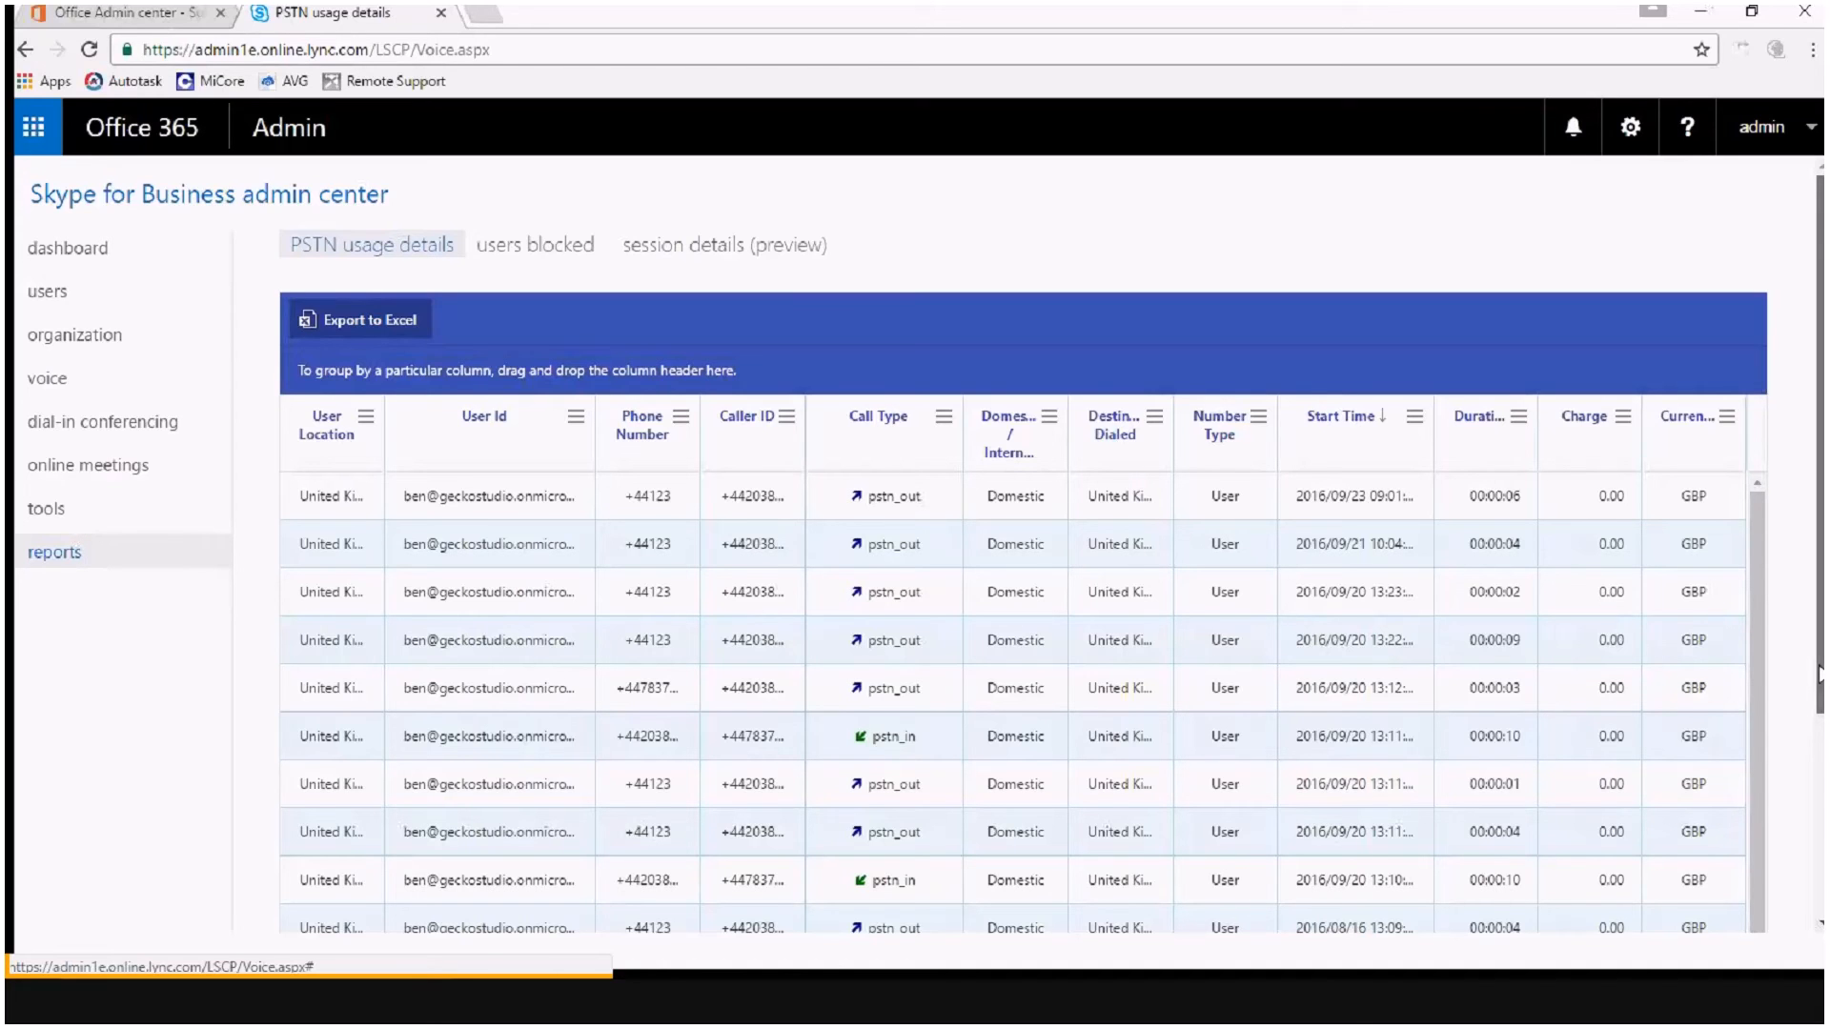
Examine the call records in the PSTN usage details report, including call type, destination, start time, duration and charge.
scroll(1604, 546, down, 1)
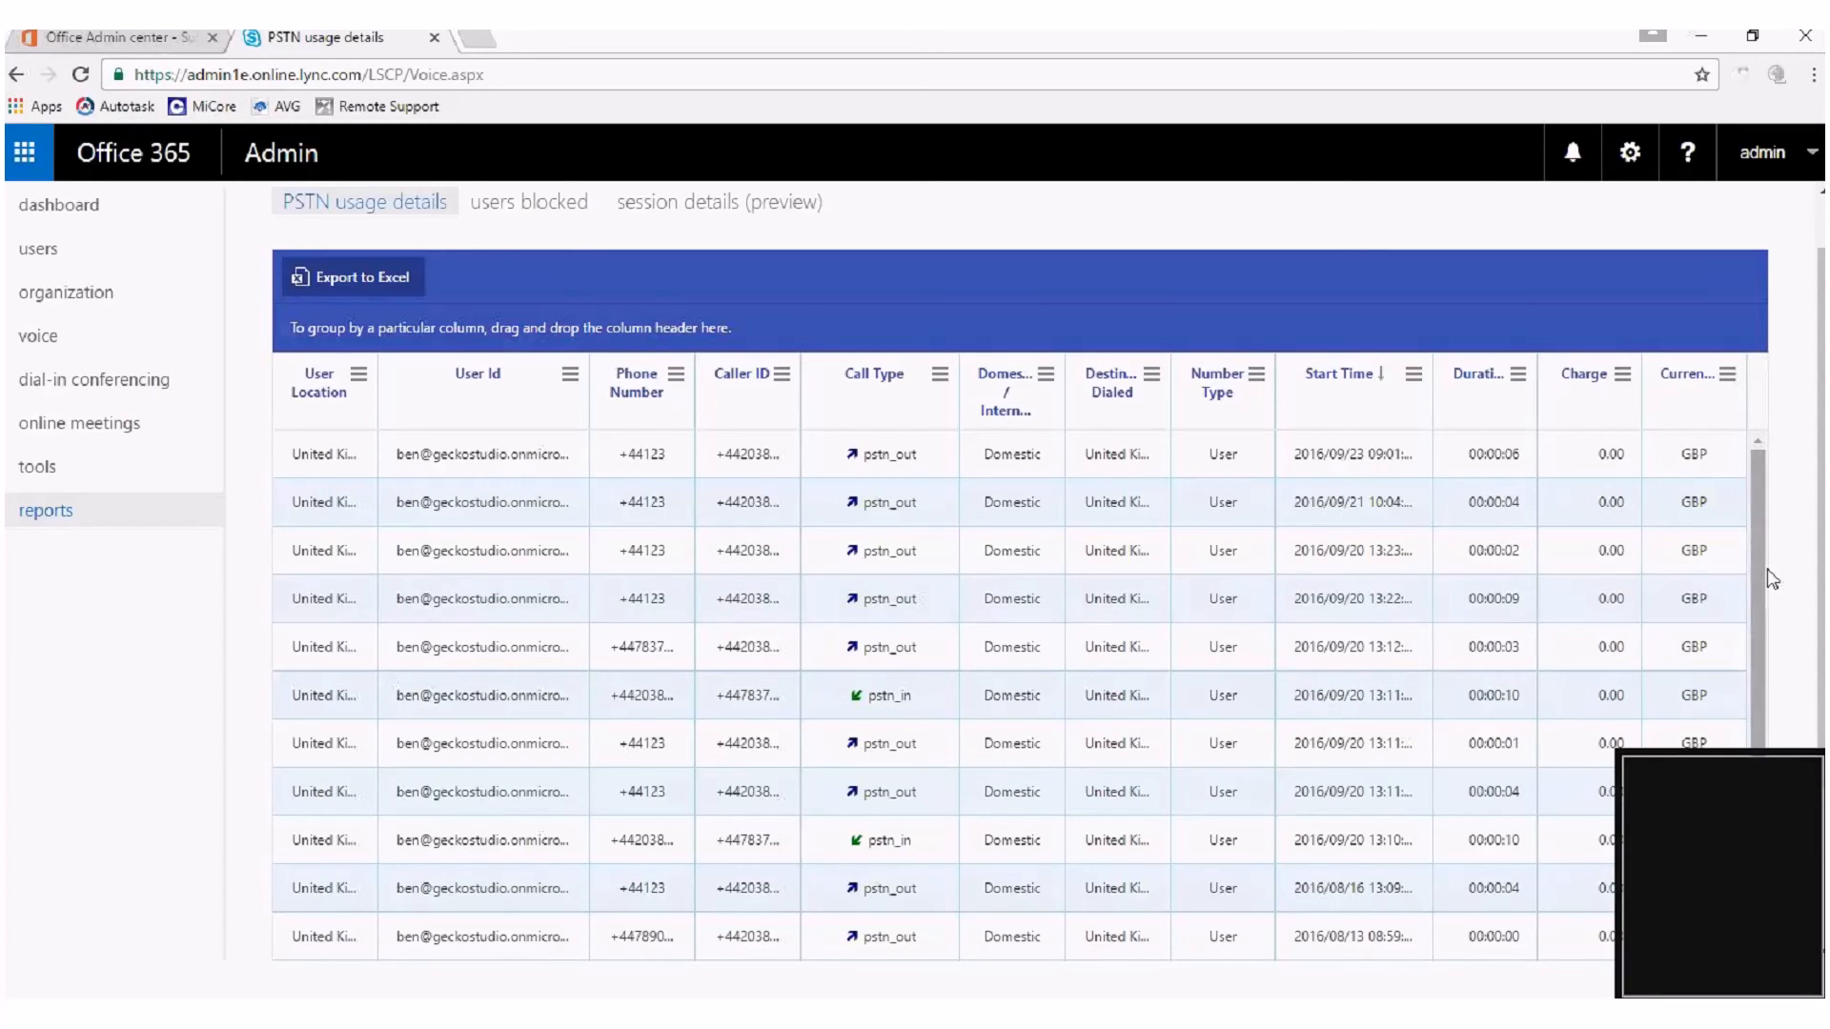
drag(1753, 566, 1543, 479)
mouse_move(1765, 476)
mouse_down()
mouse_move(1732, 608)
mouse_move(1757, 610)
mouse_move(1743, 703)
mouse_move(1735, 483)
mouse_up()
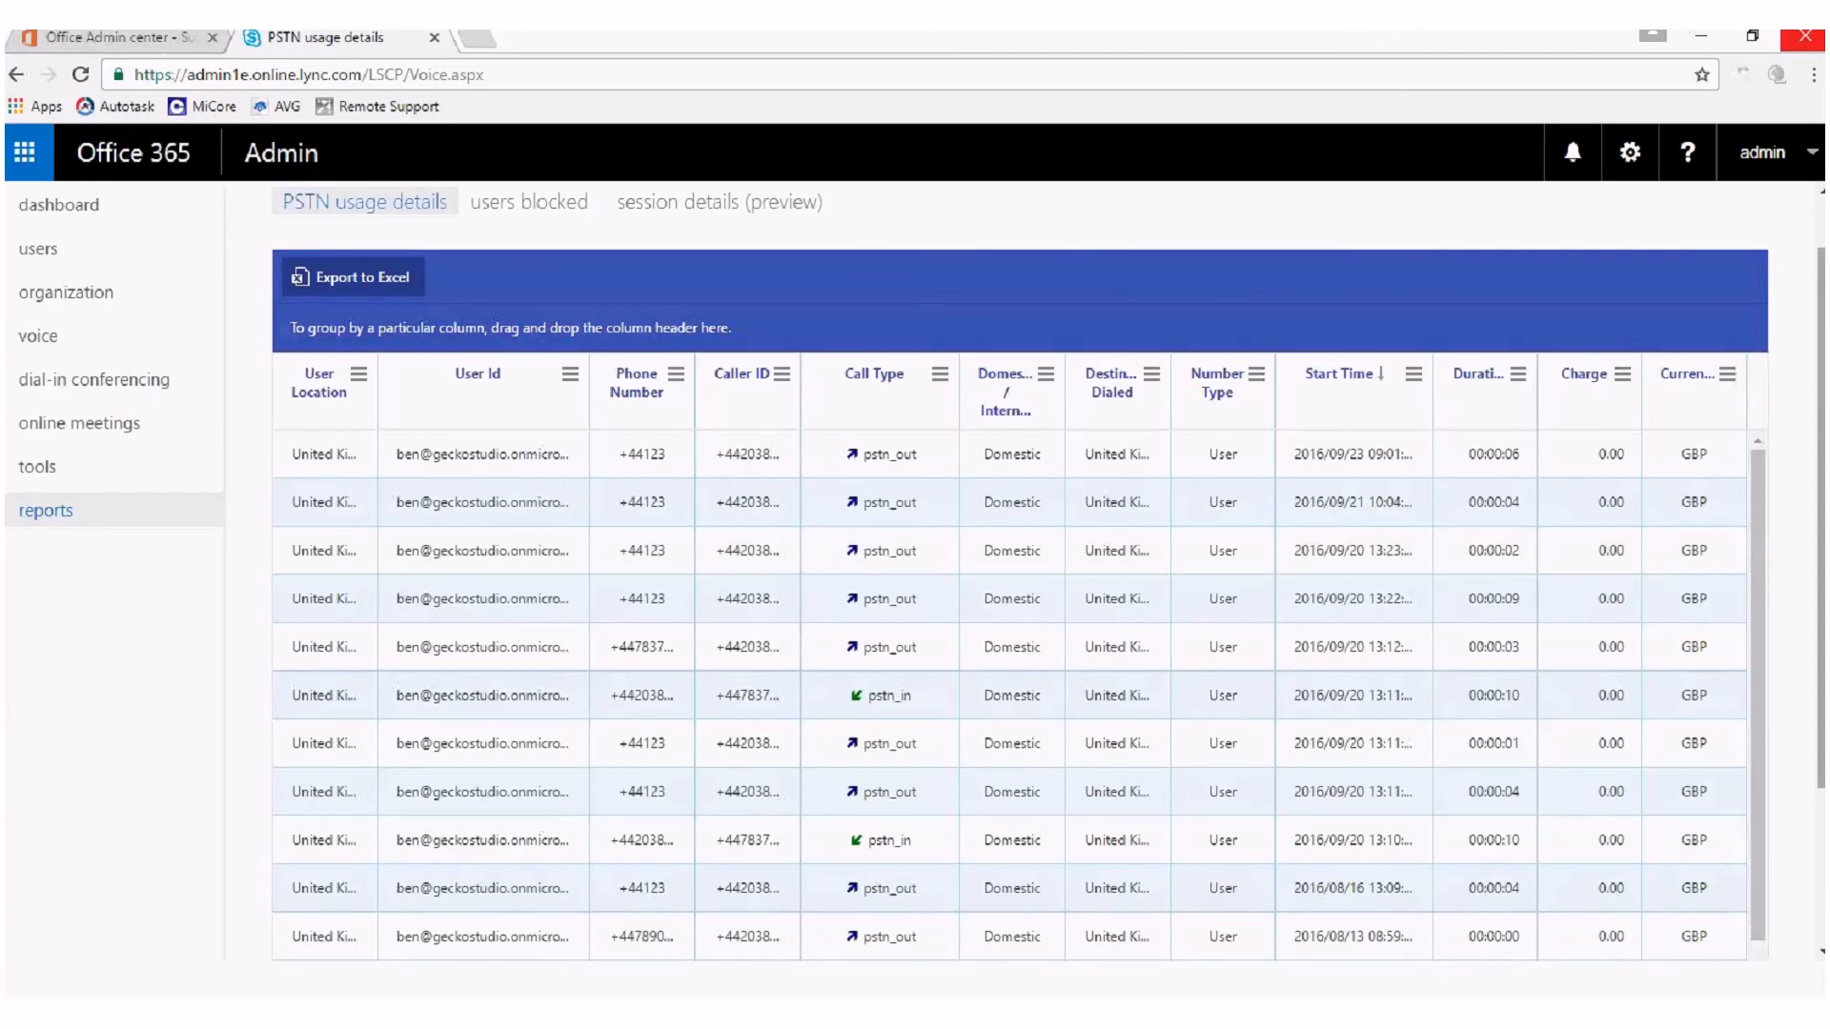
scroll(916, 569, down, 1)
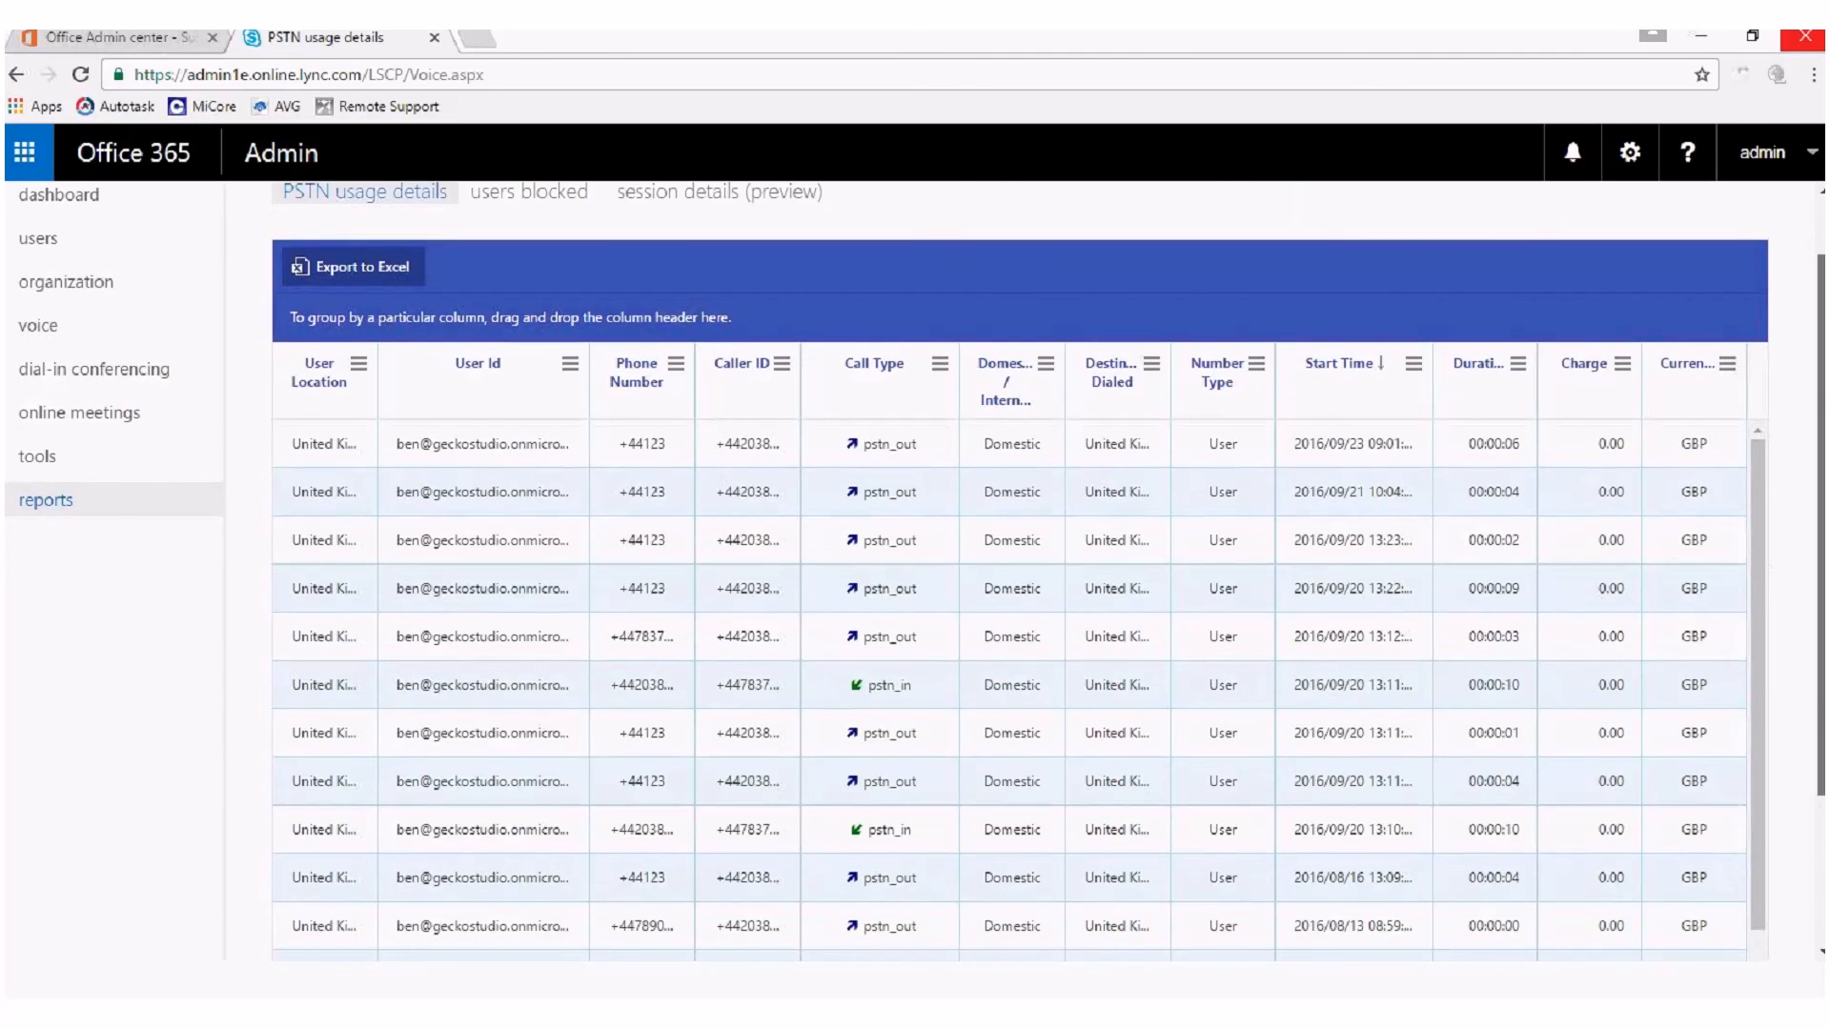
scroll(1815, 713, down, 2)
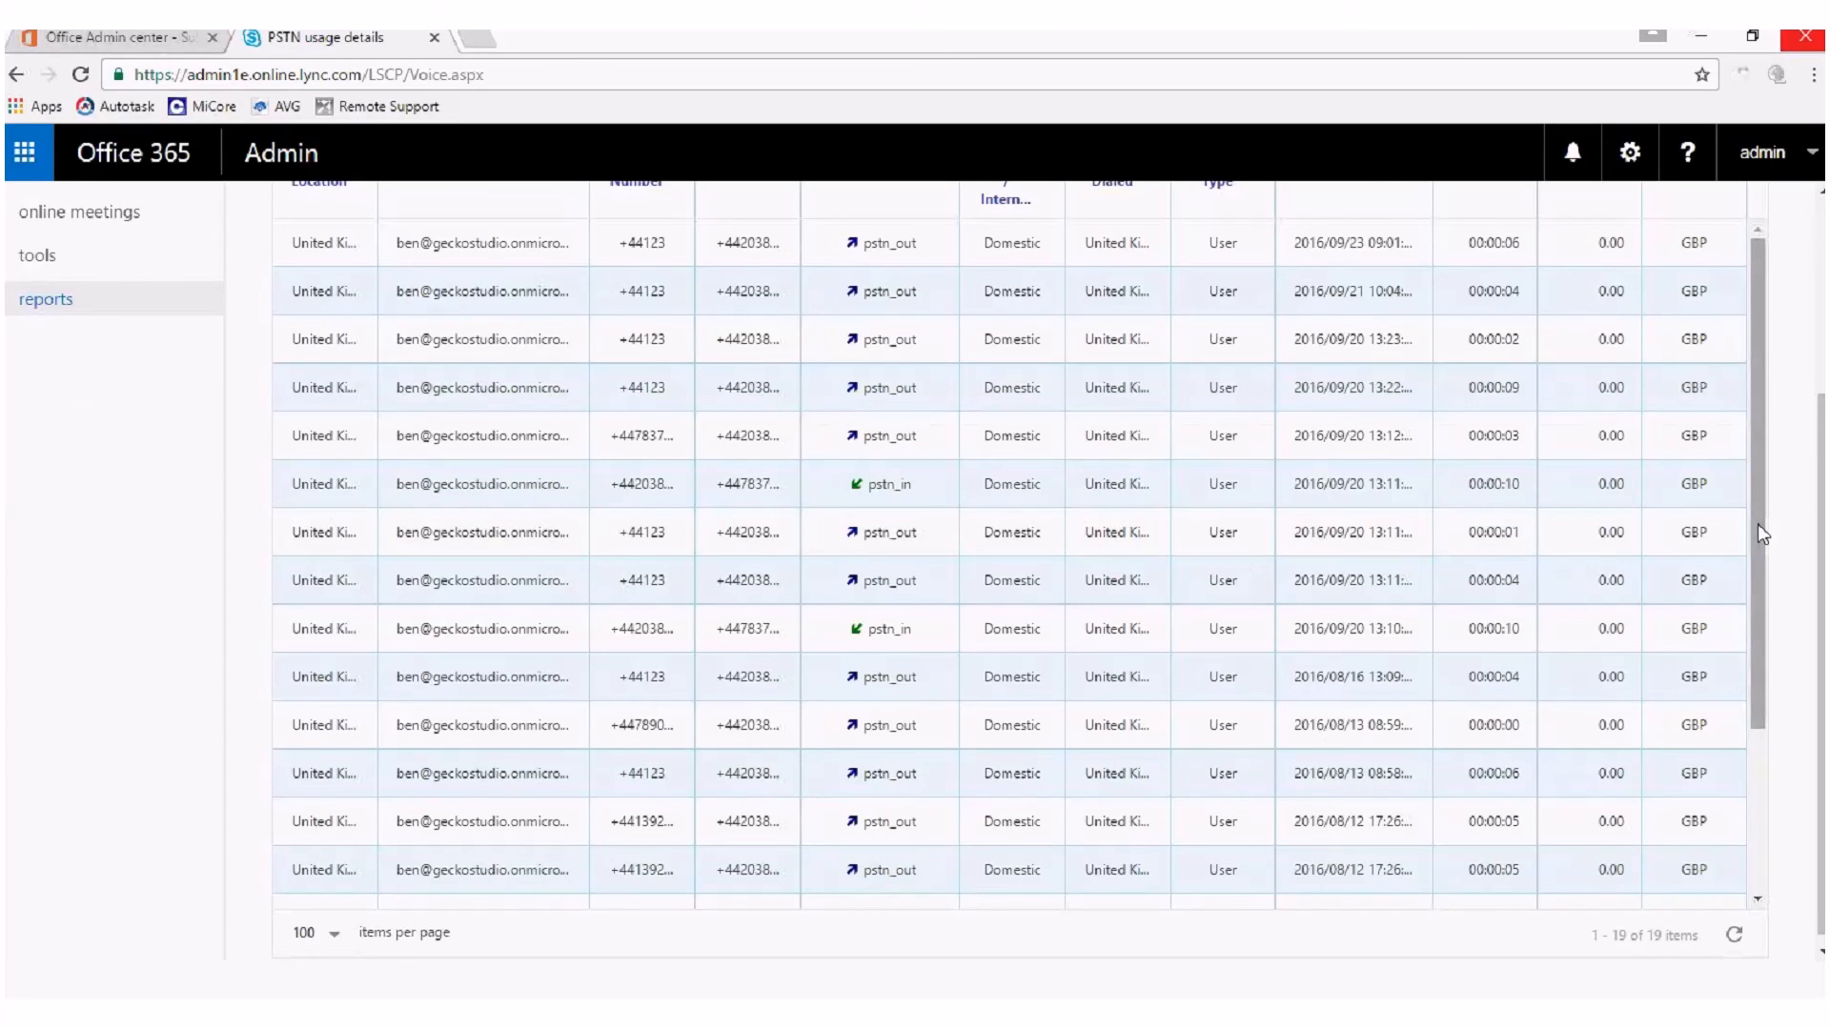
scroll(1010, 571, up, 1)
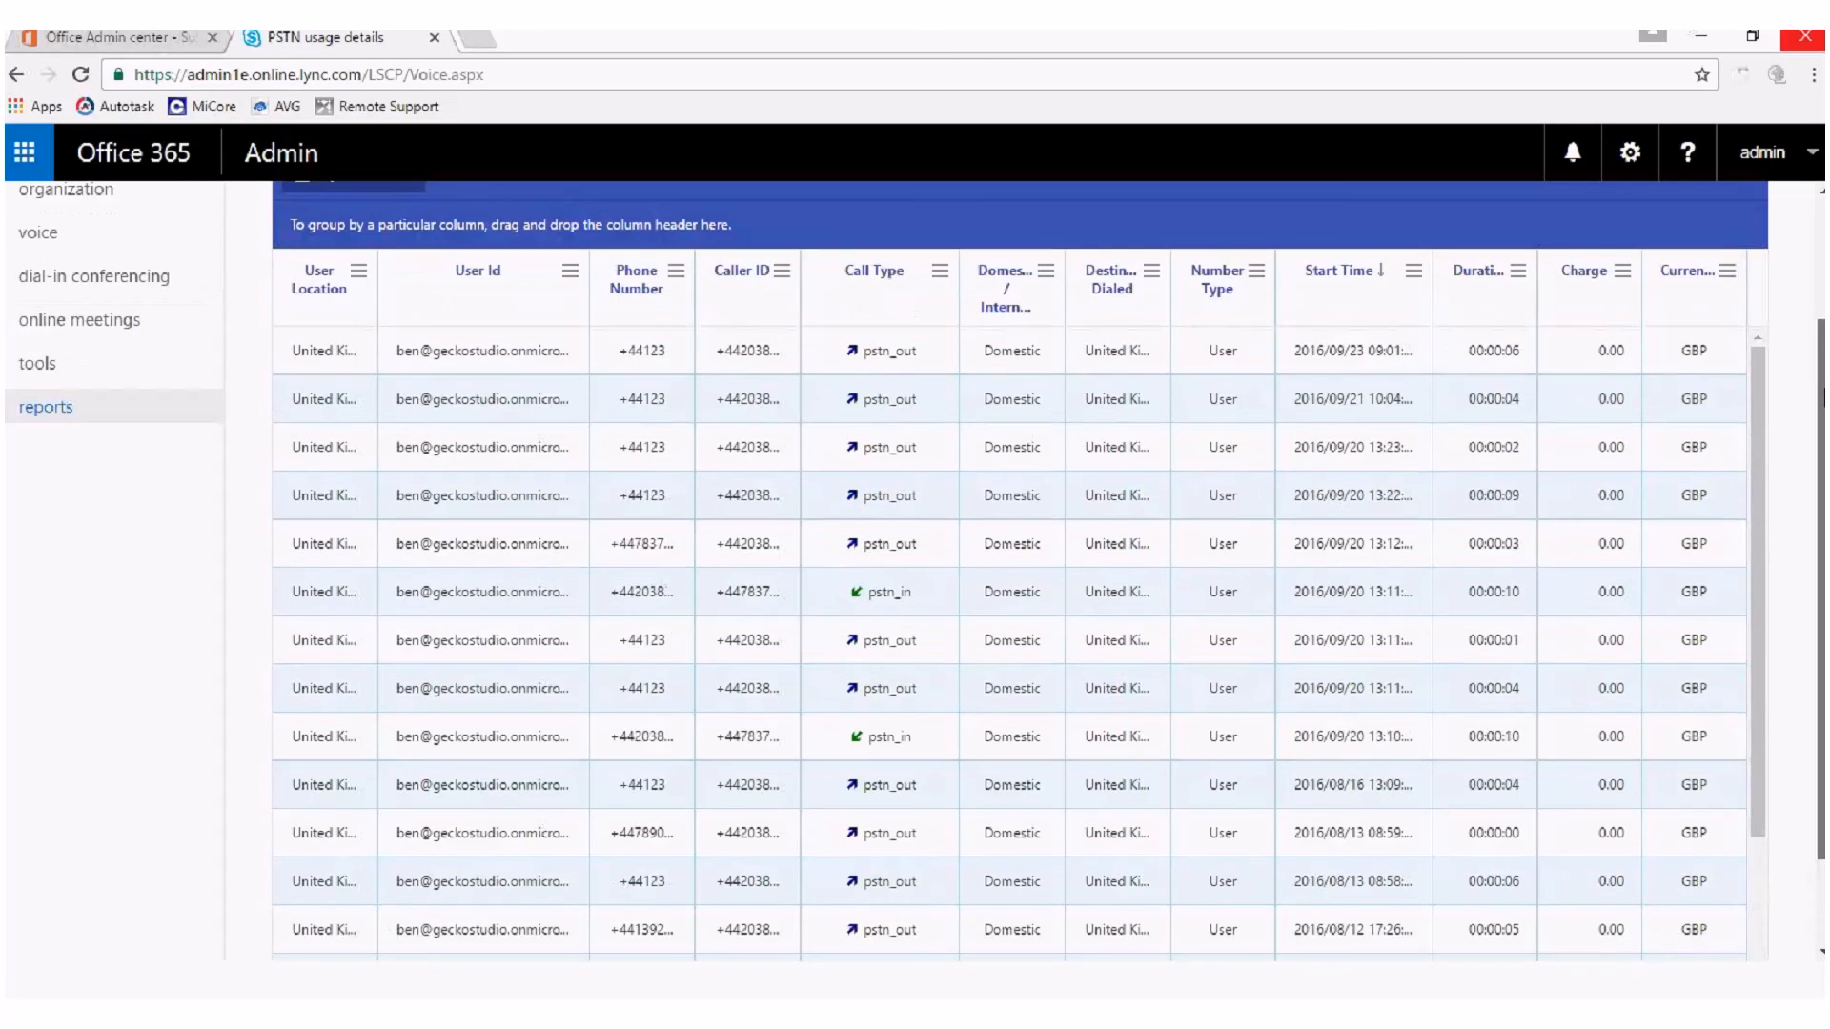
drag(1825, 397, 1823, 425)
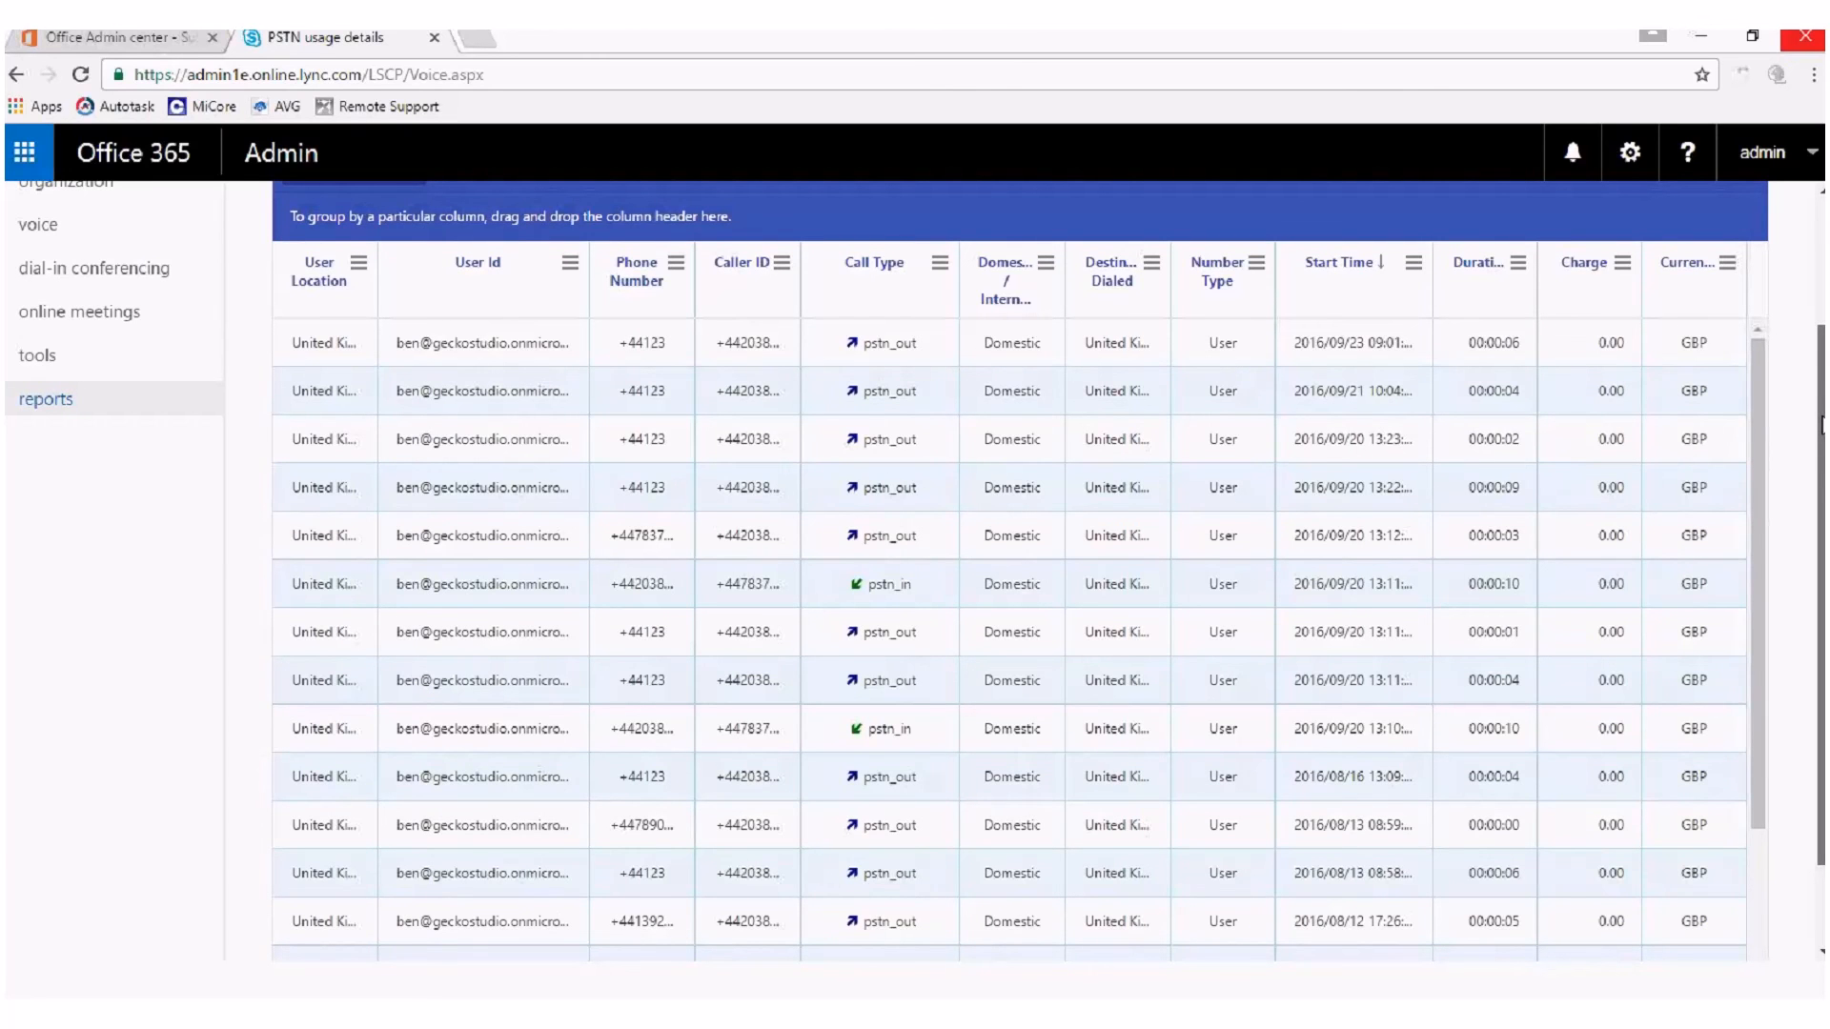
drag(1823, 425, 1795, 237)
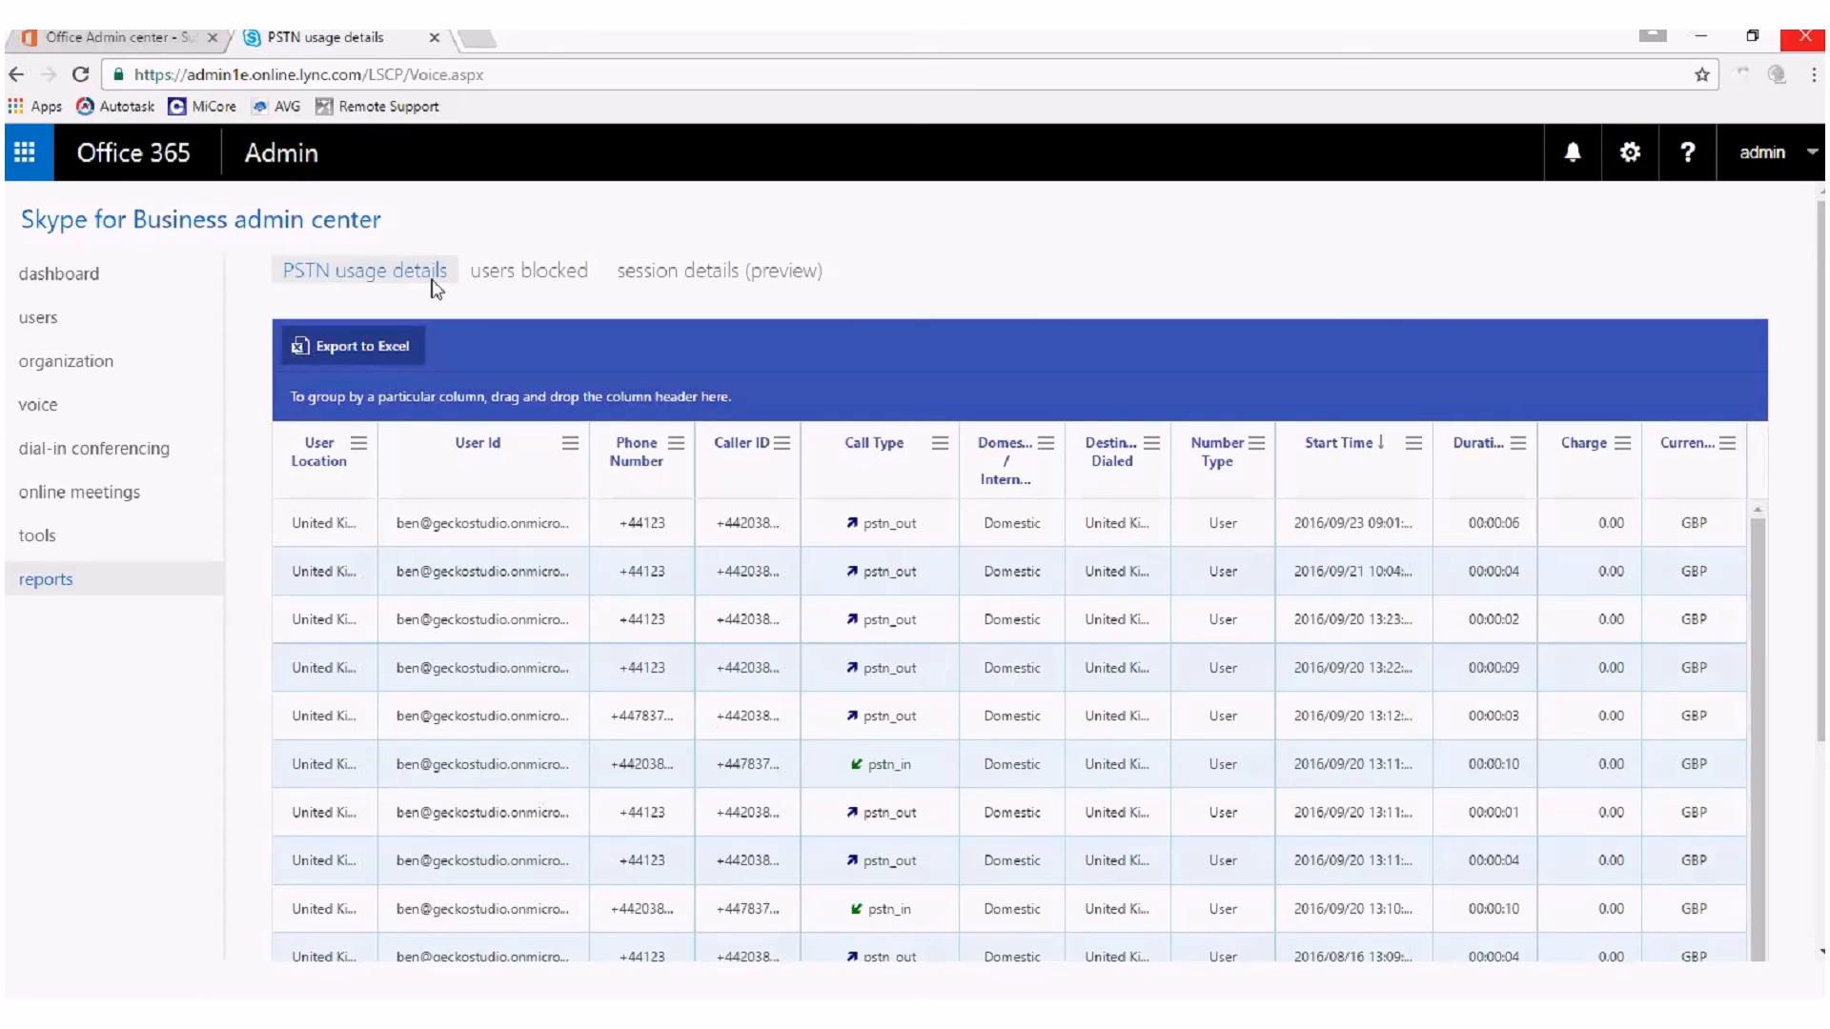
View the users blocked report, and return to the start of the PSTN usage details report.
click(516, 273)
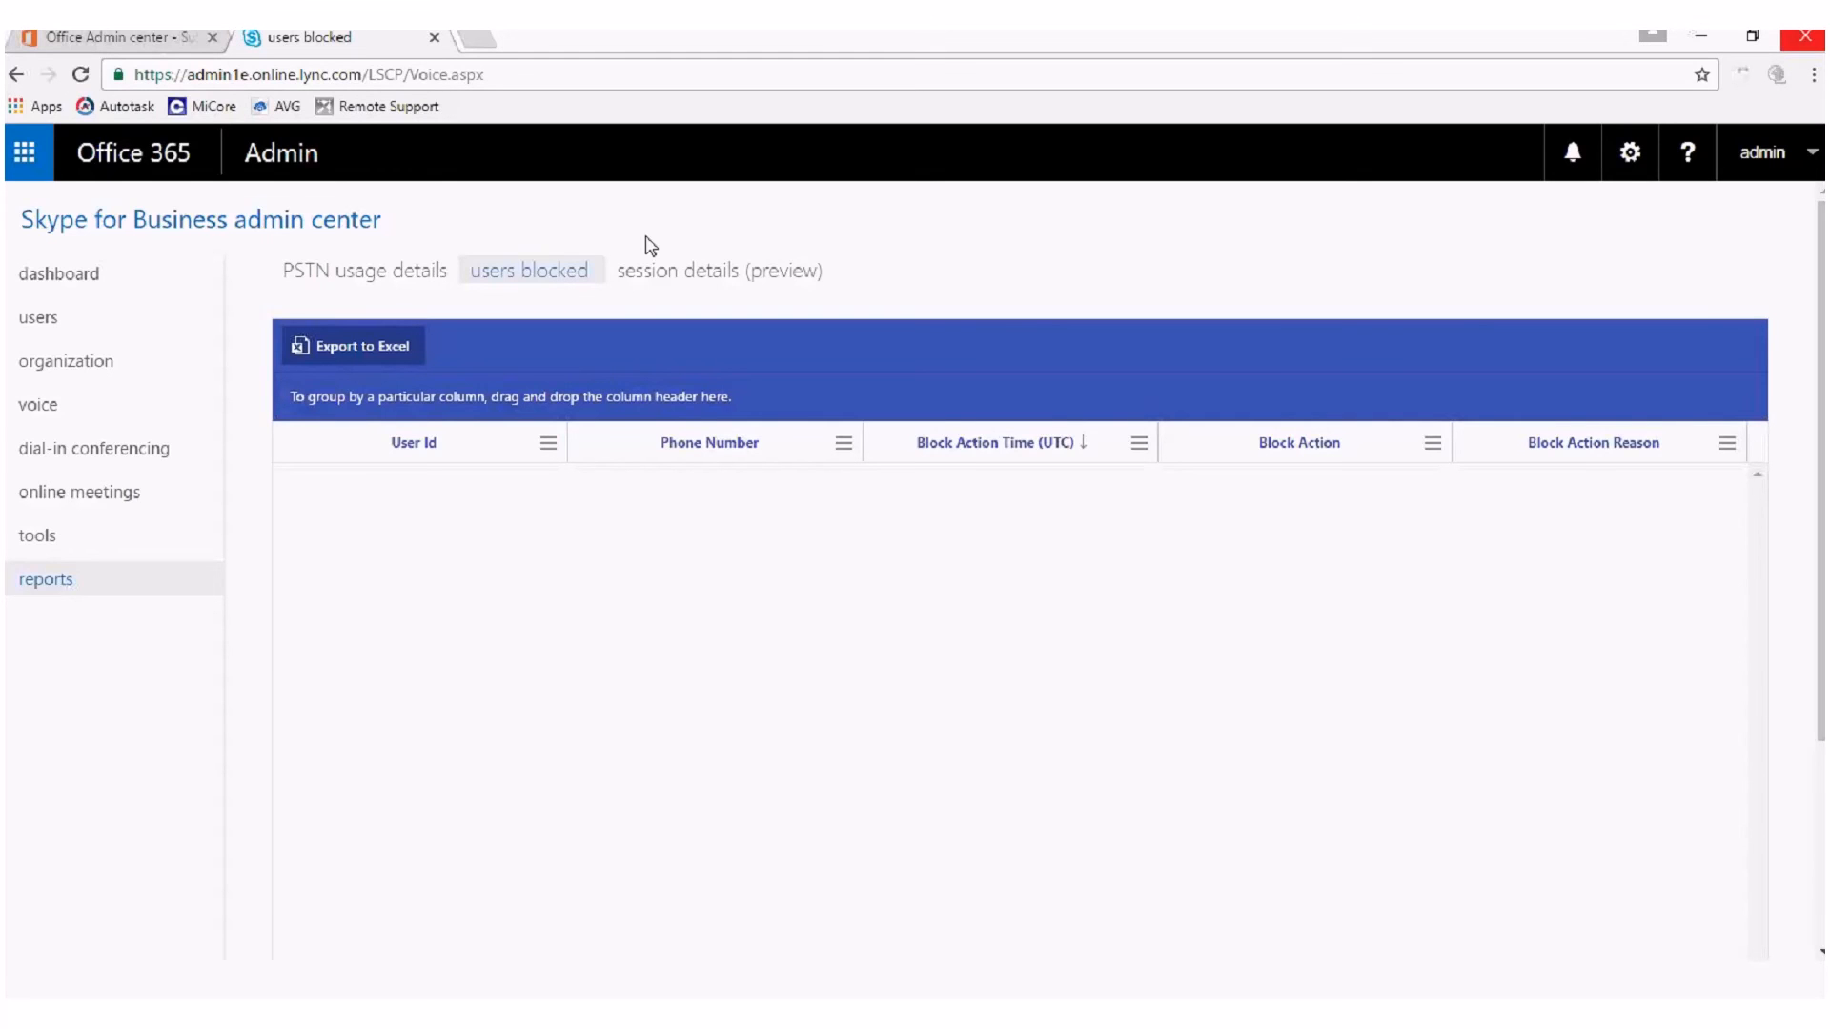
click(679, 271)
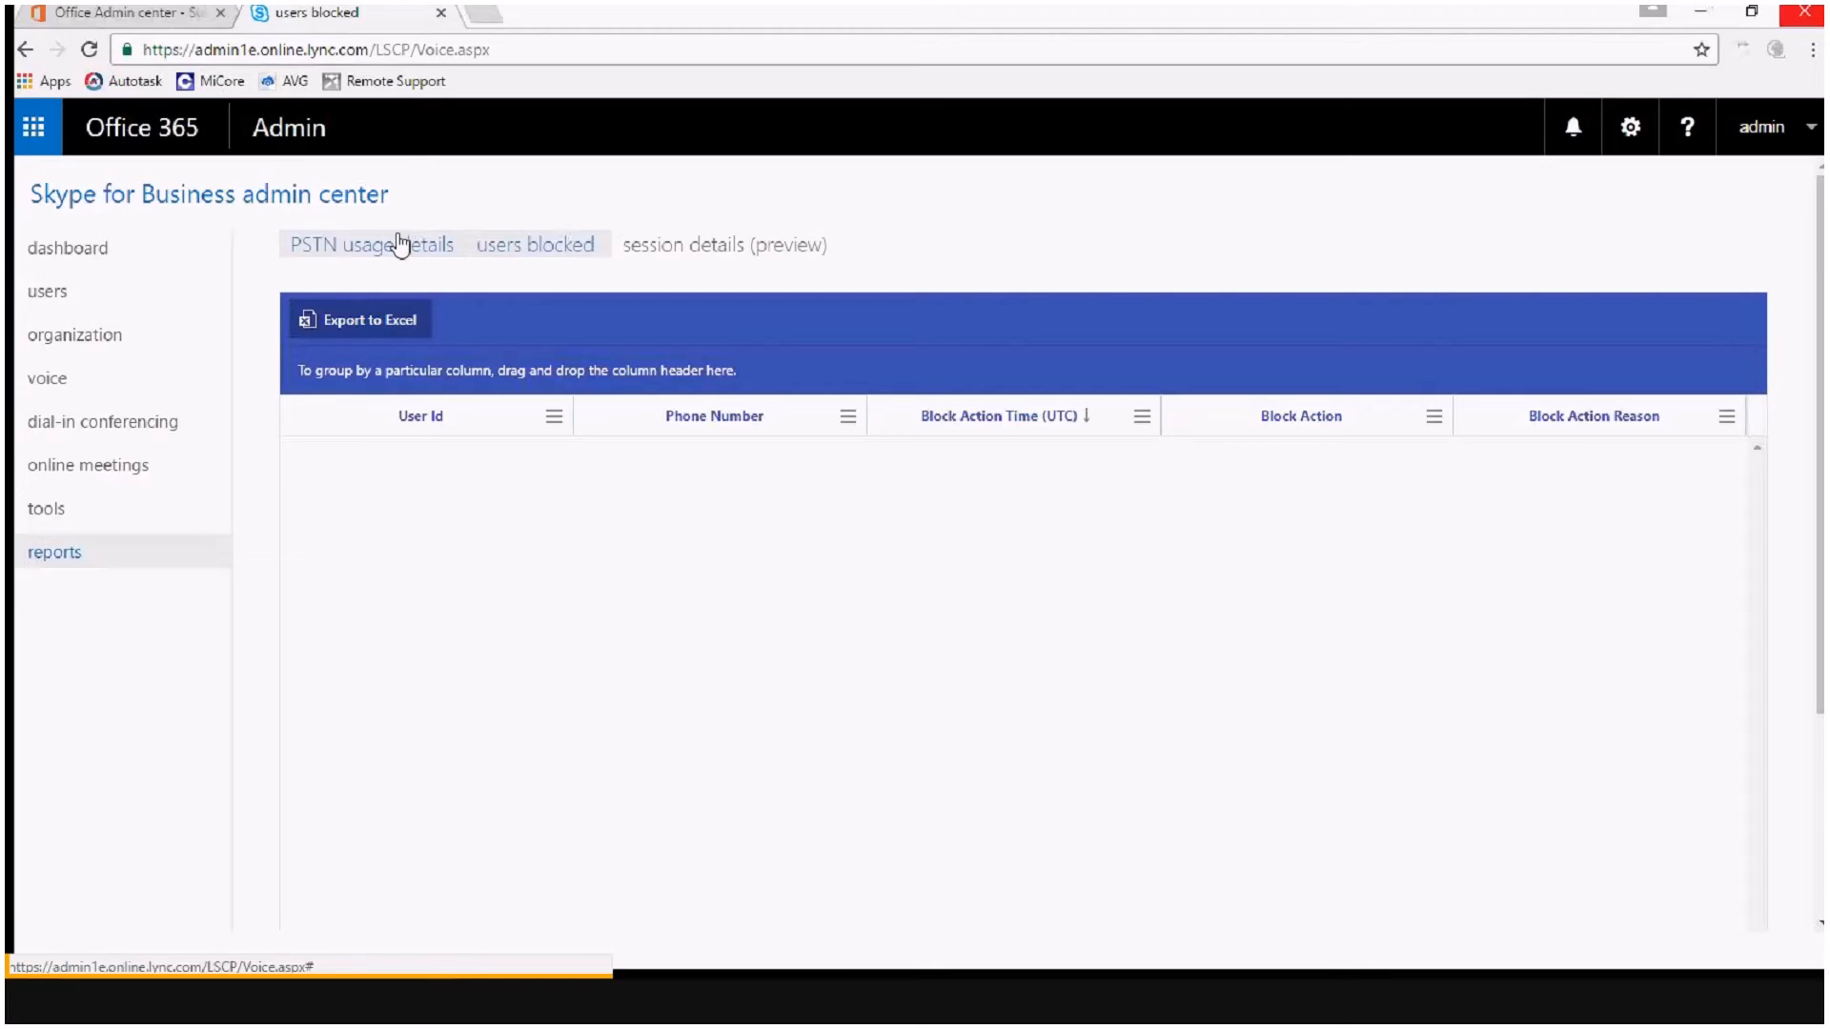
click(399, 245)
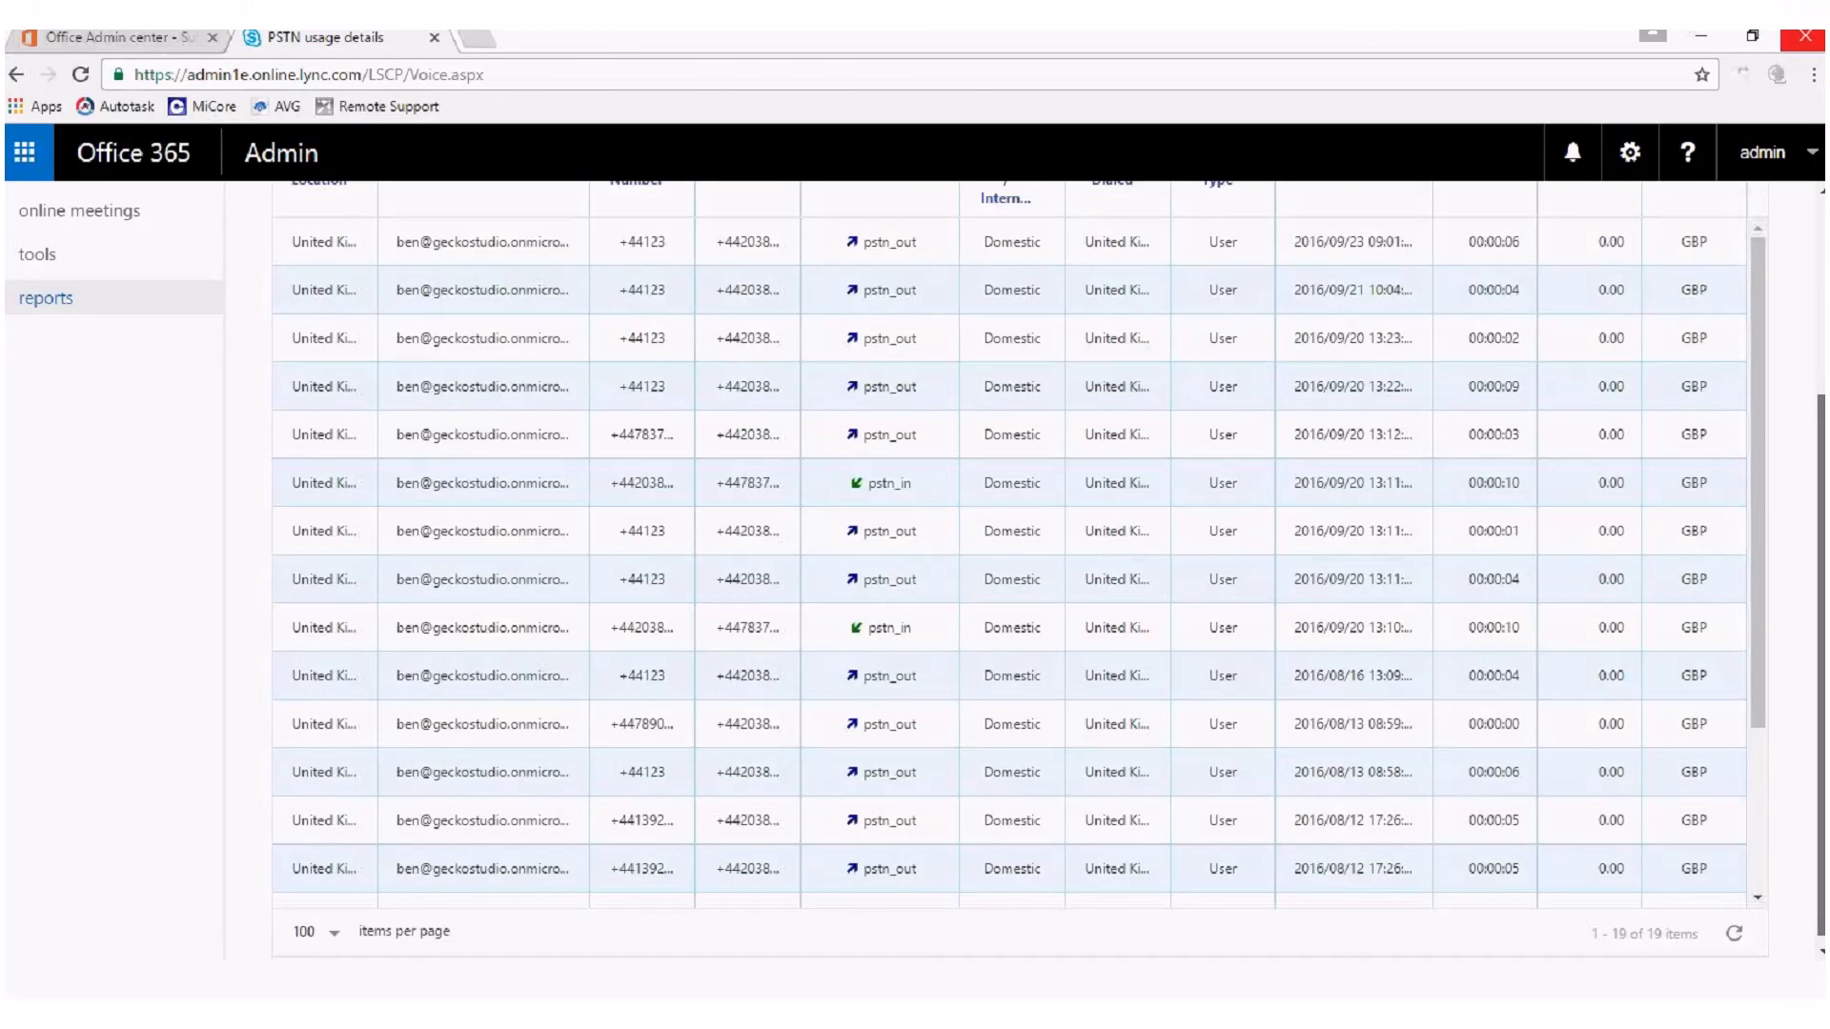
scroll(76, 335, up, 3)
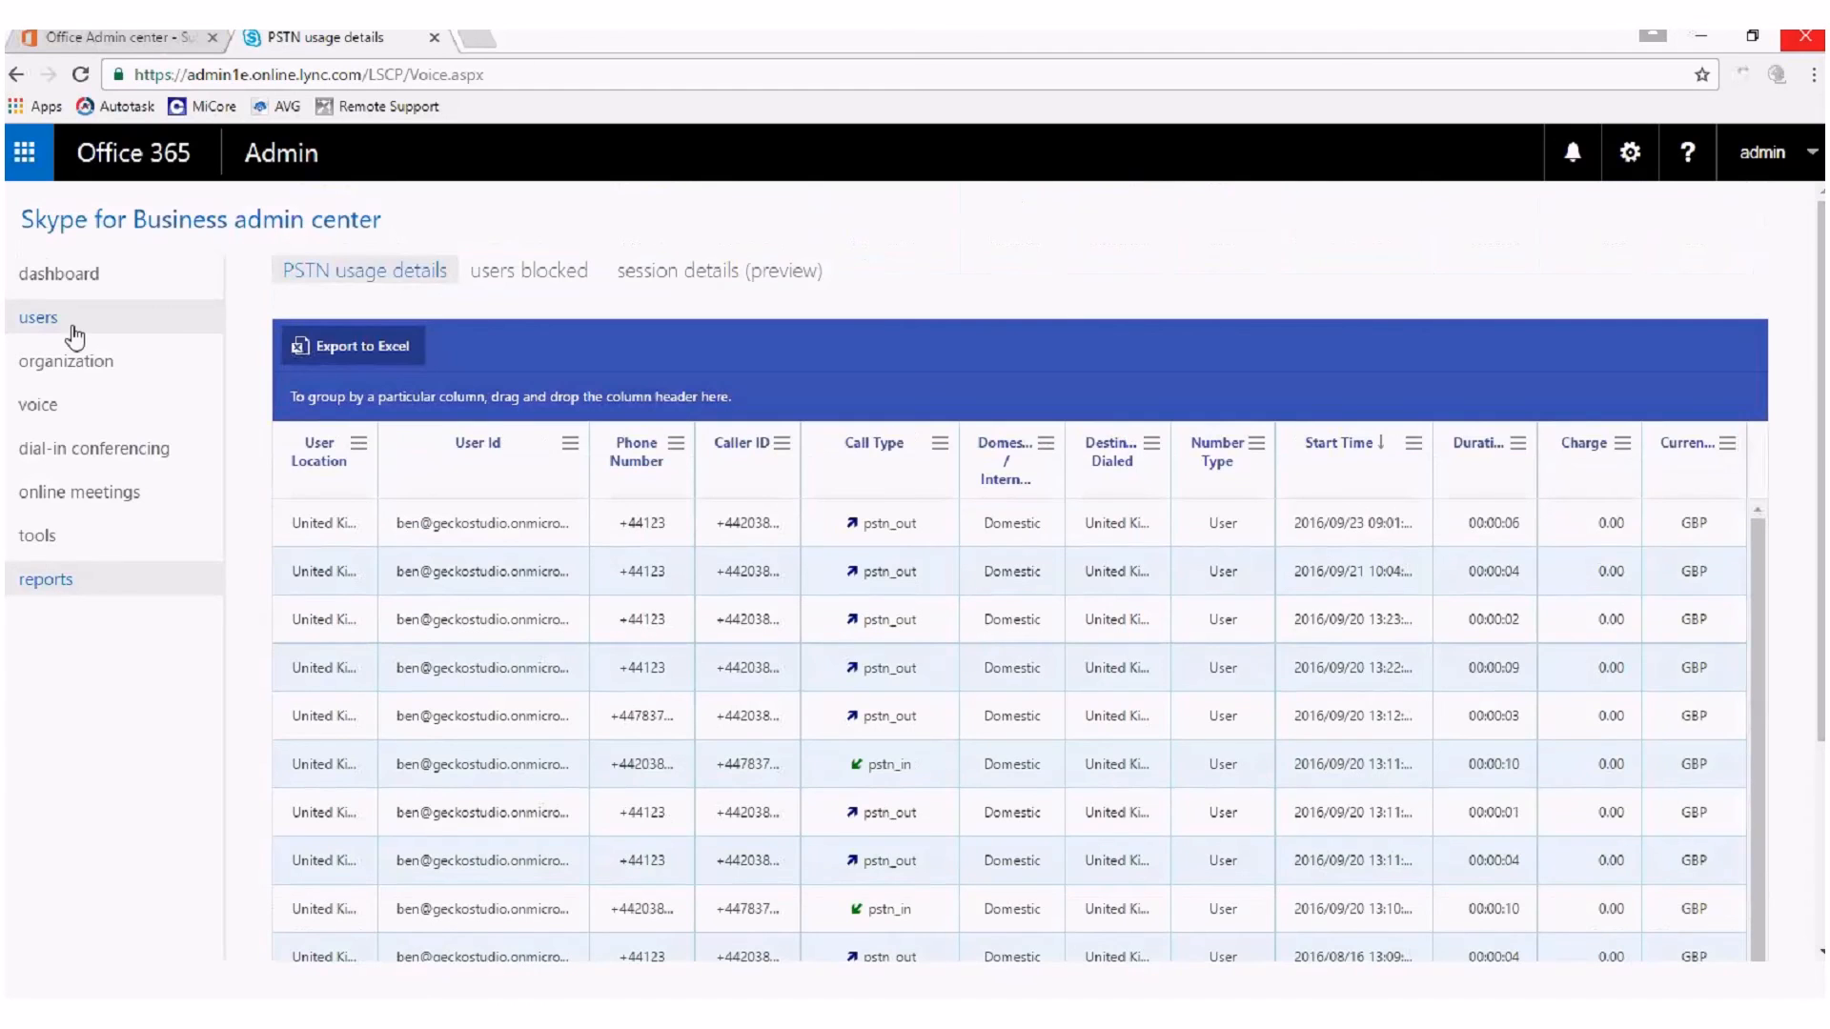
Revisit the voice users and phone numbers in the voice settings, and return to the Skype for Business dashboard.
click(75, 335)
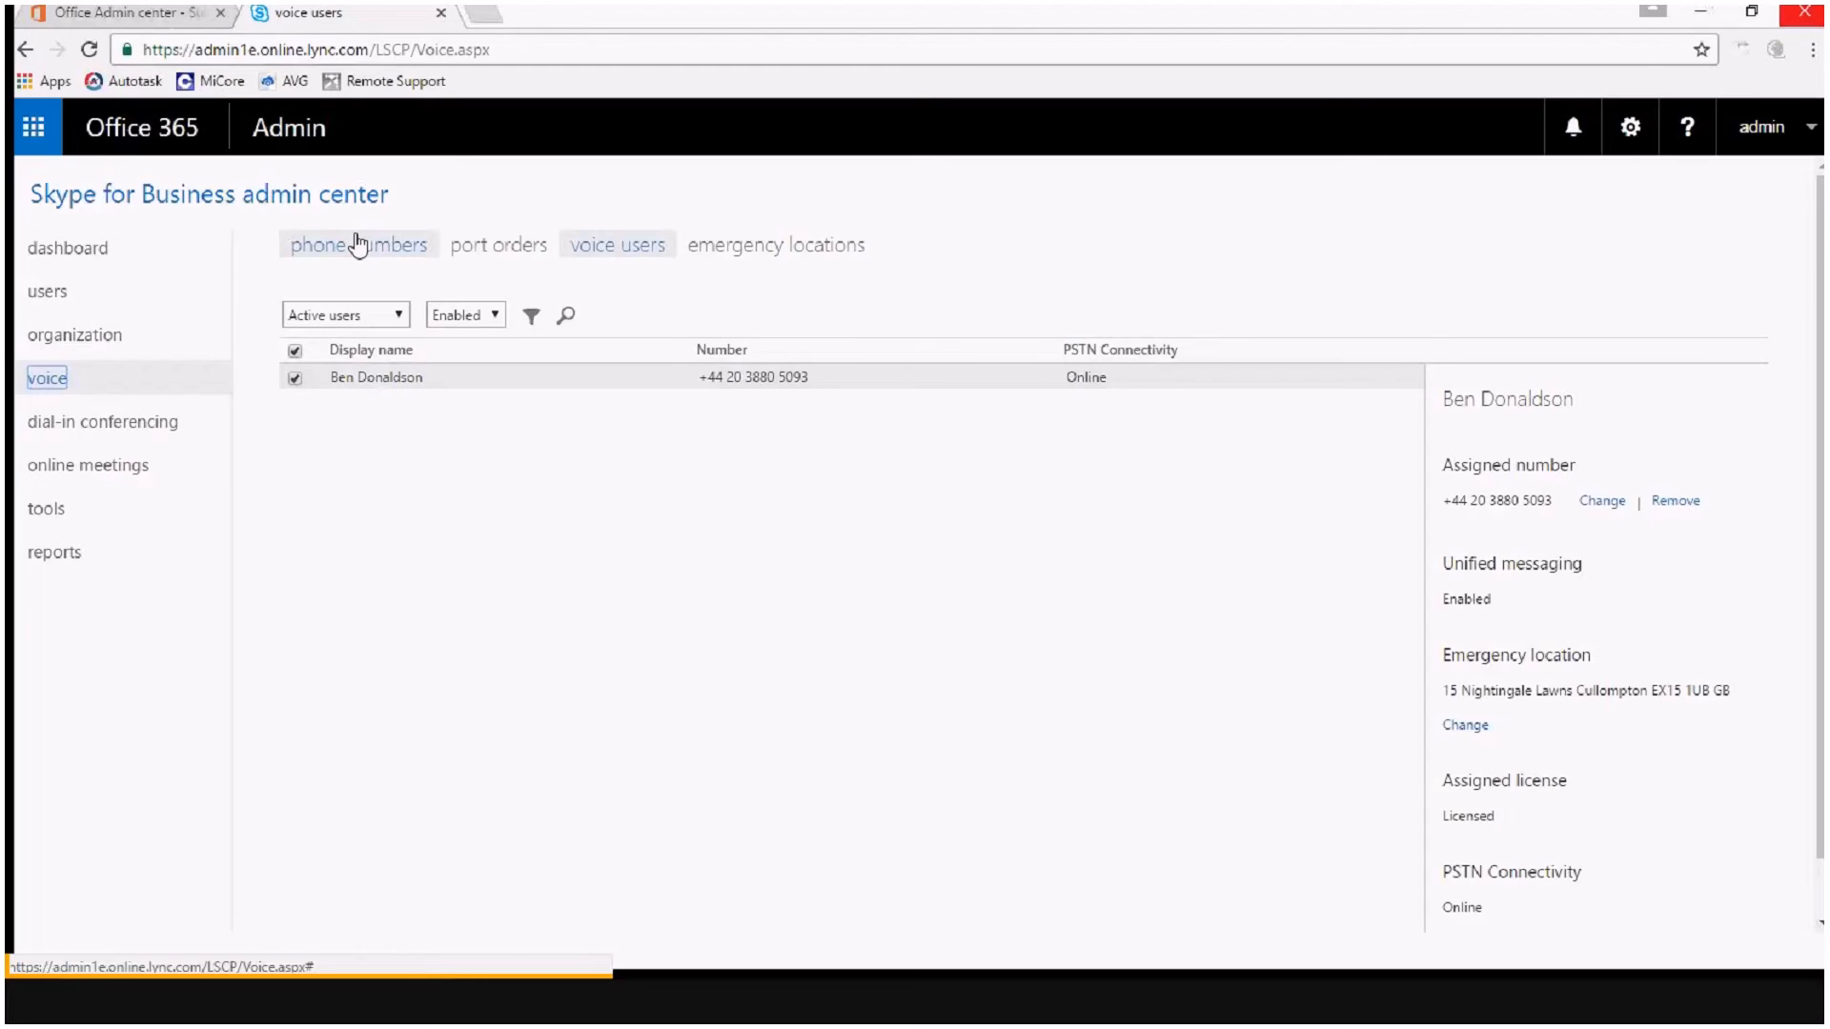
click(357, 245)
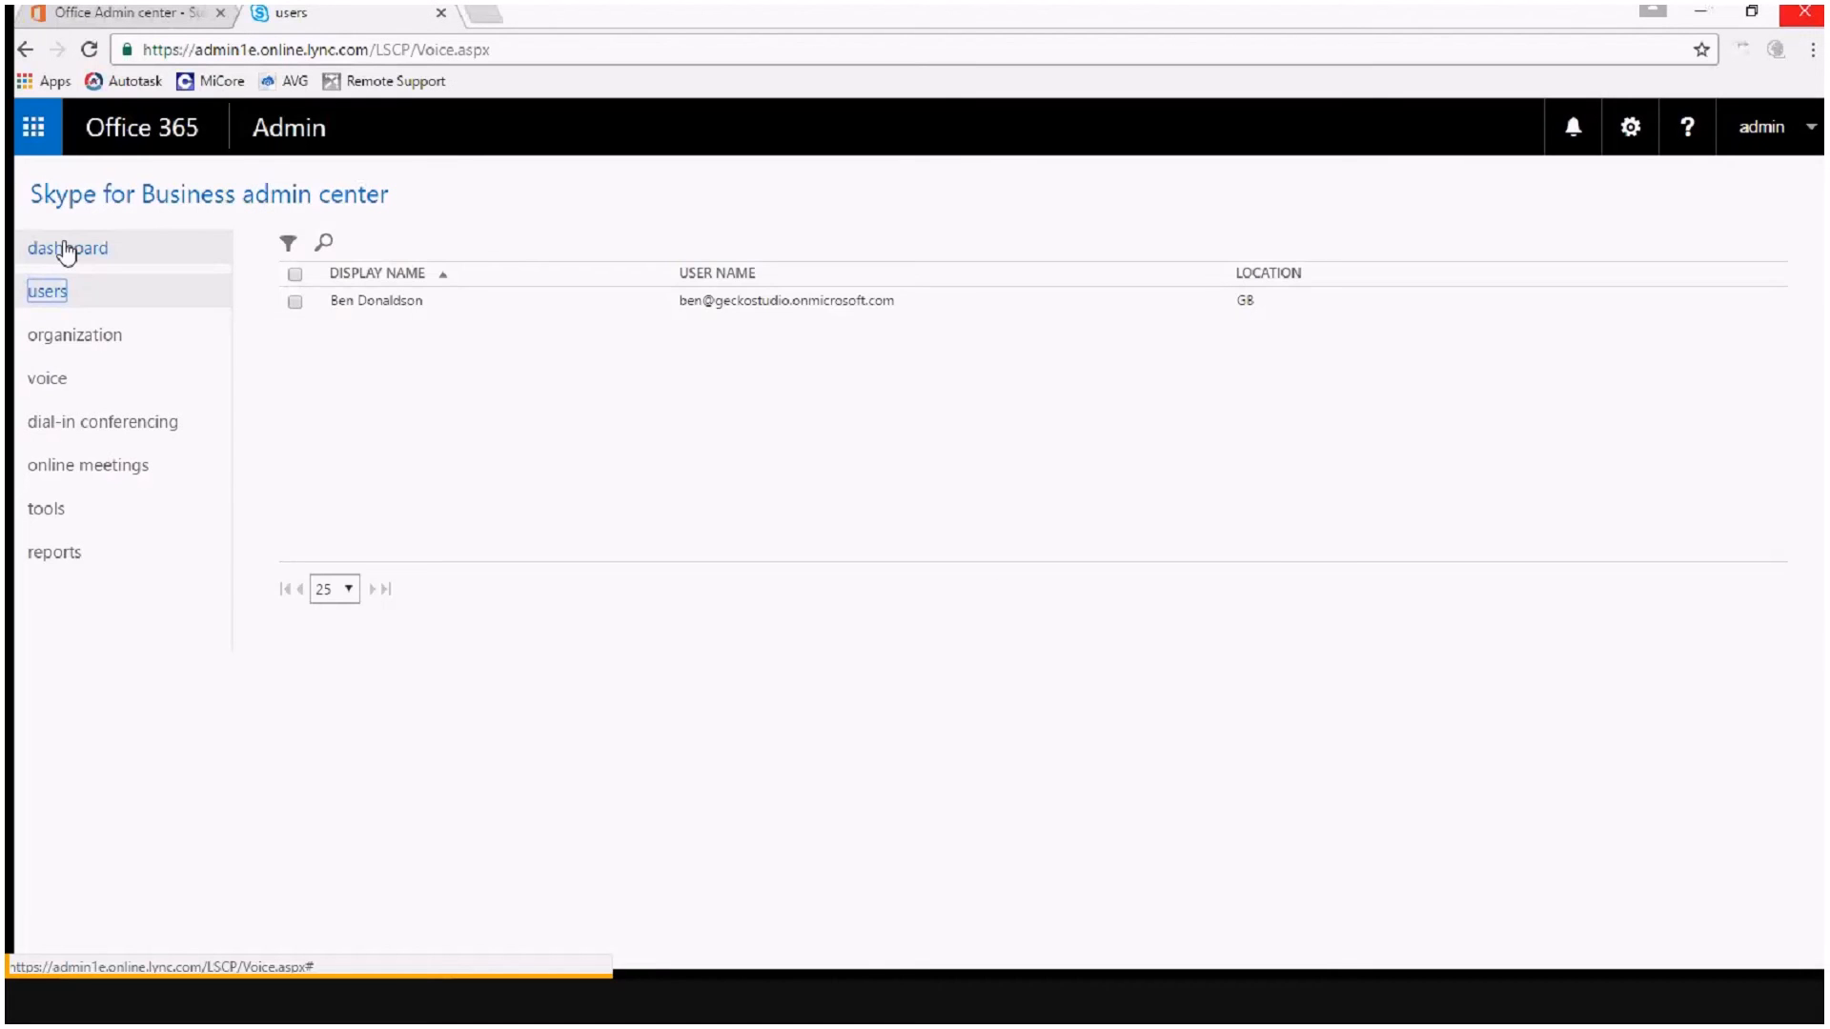
click(67, 250)
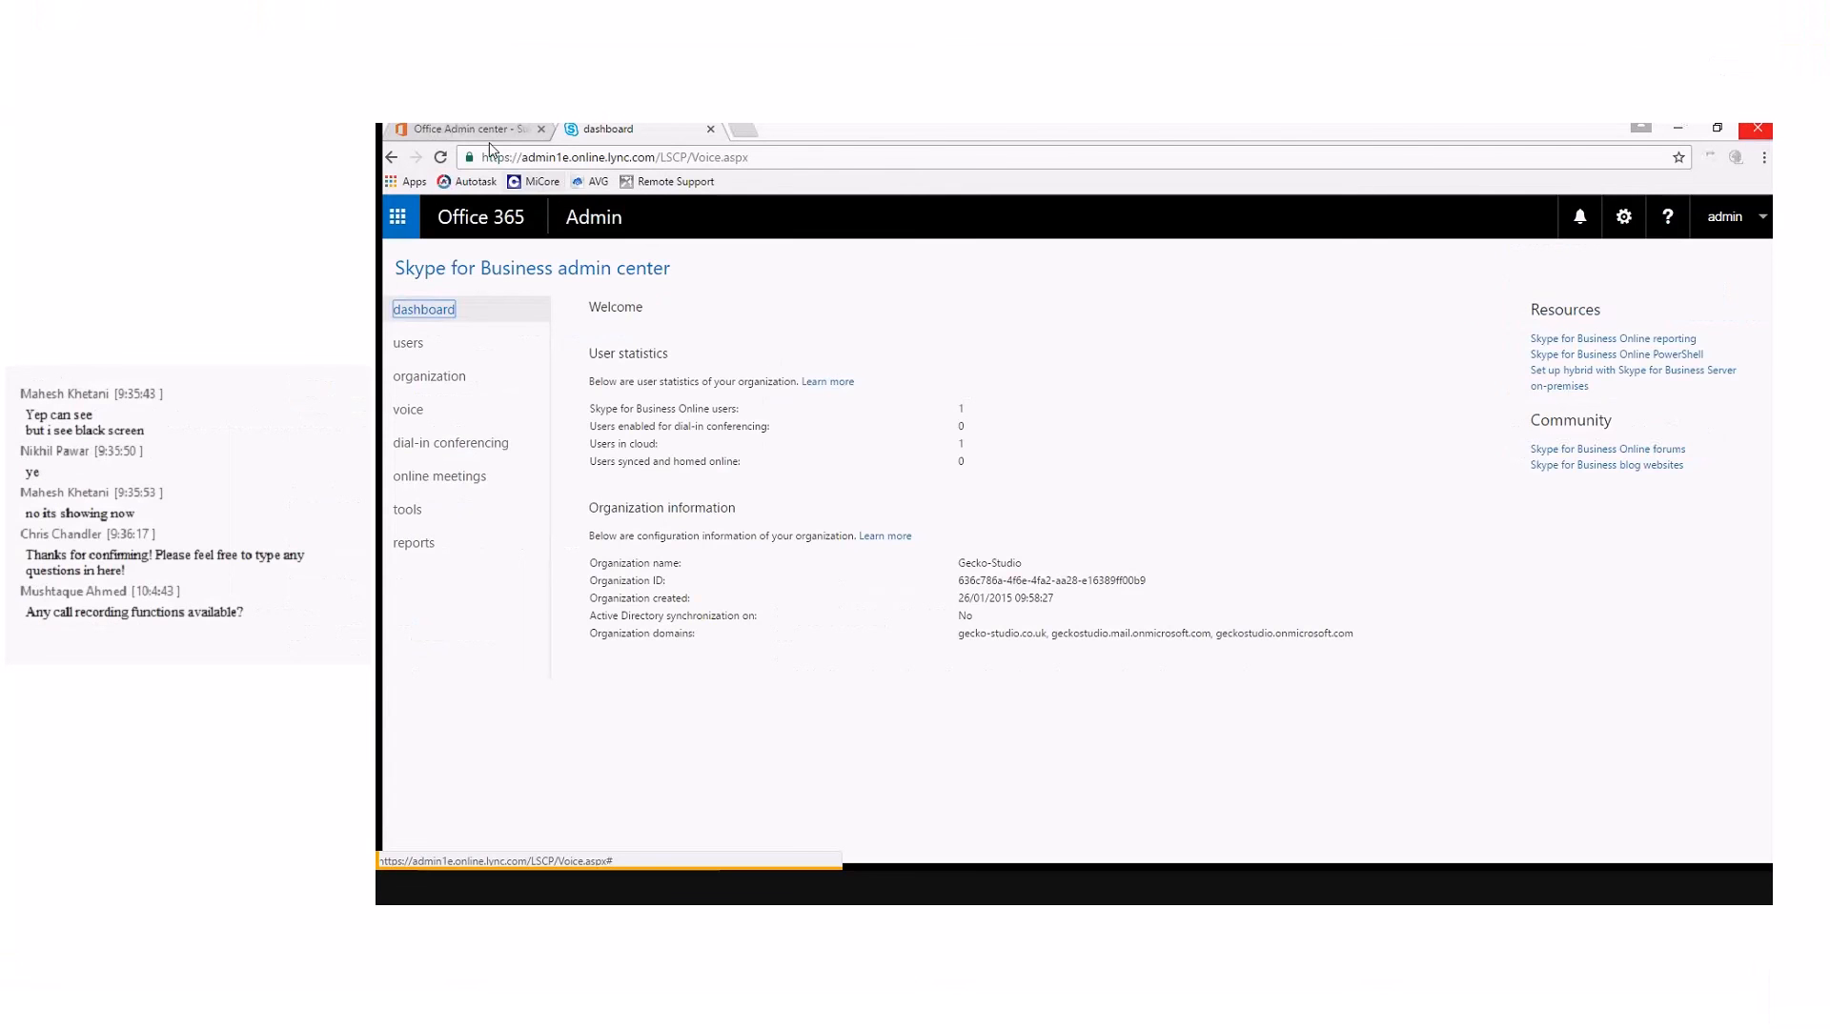
Switch to the Office 365 admin center and open the catalog of services for adding subscriptions.
click(482, 131)
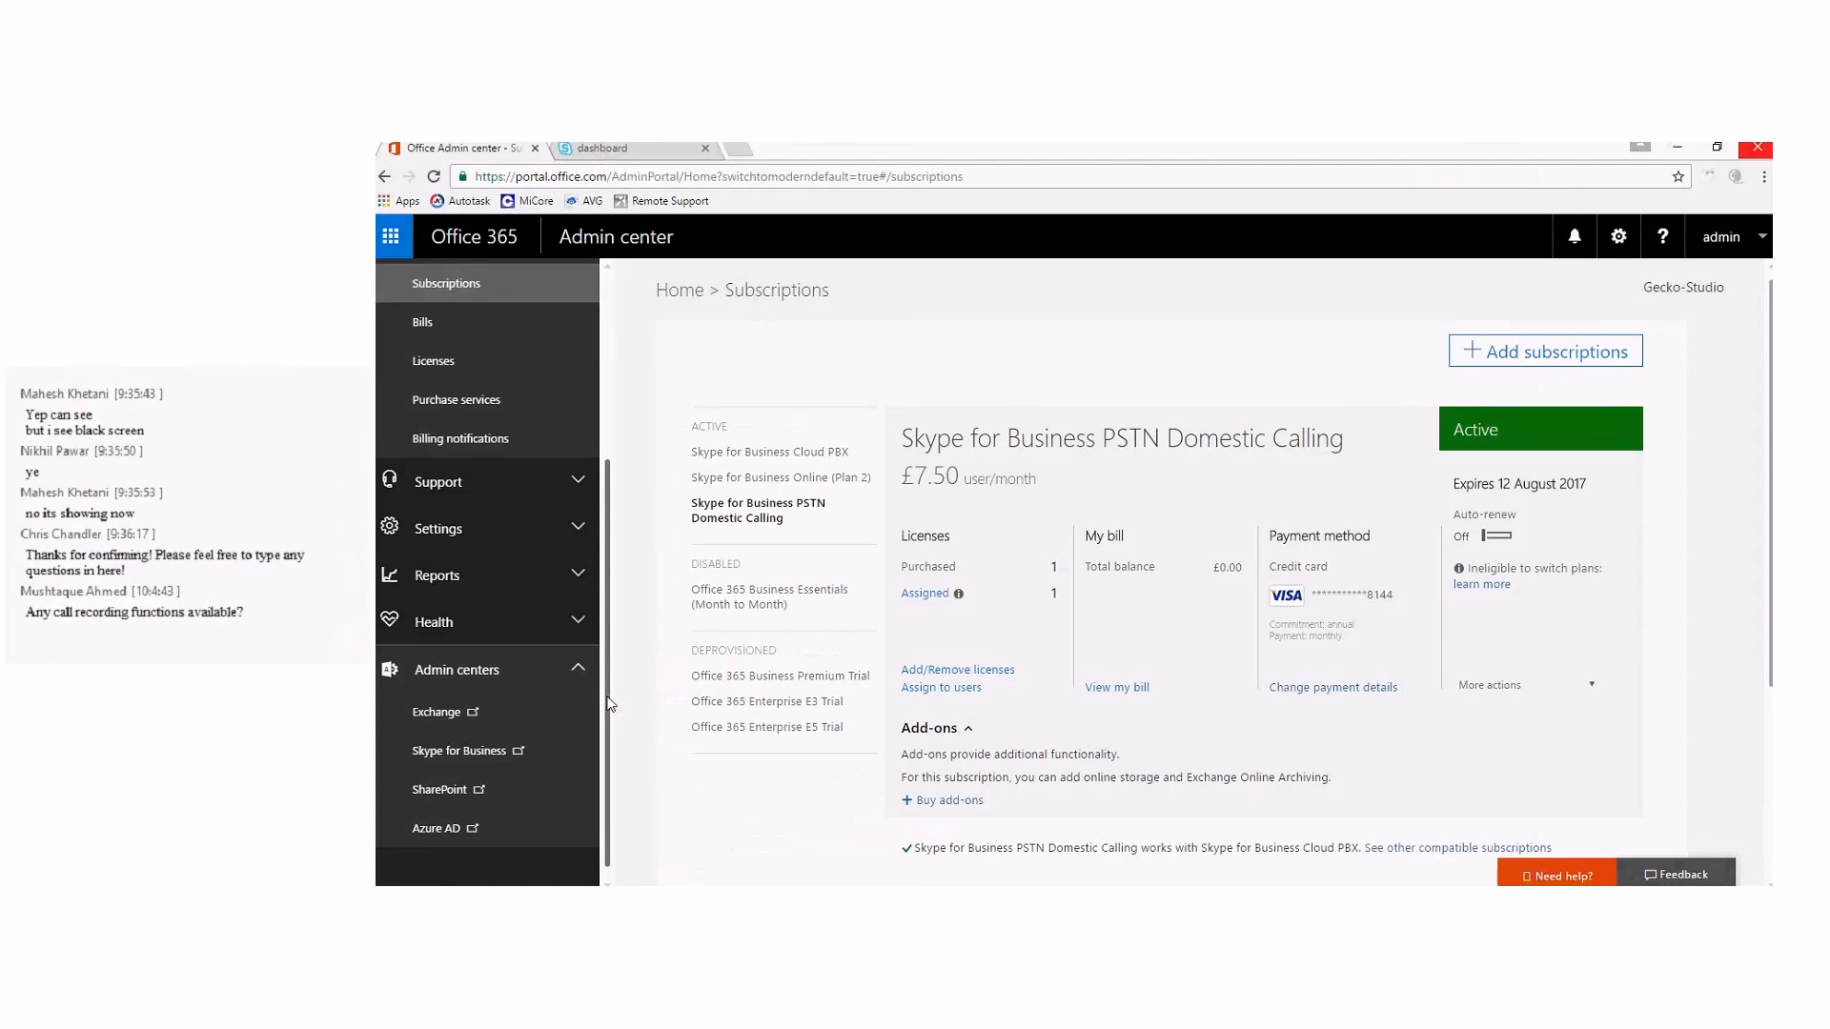
drag(609, 703, 633, 570)
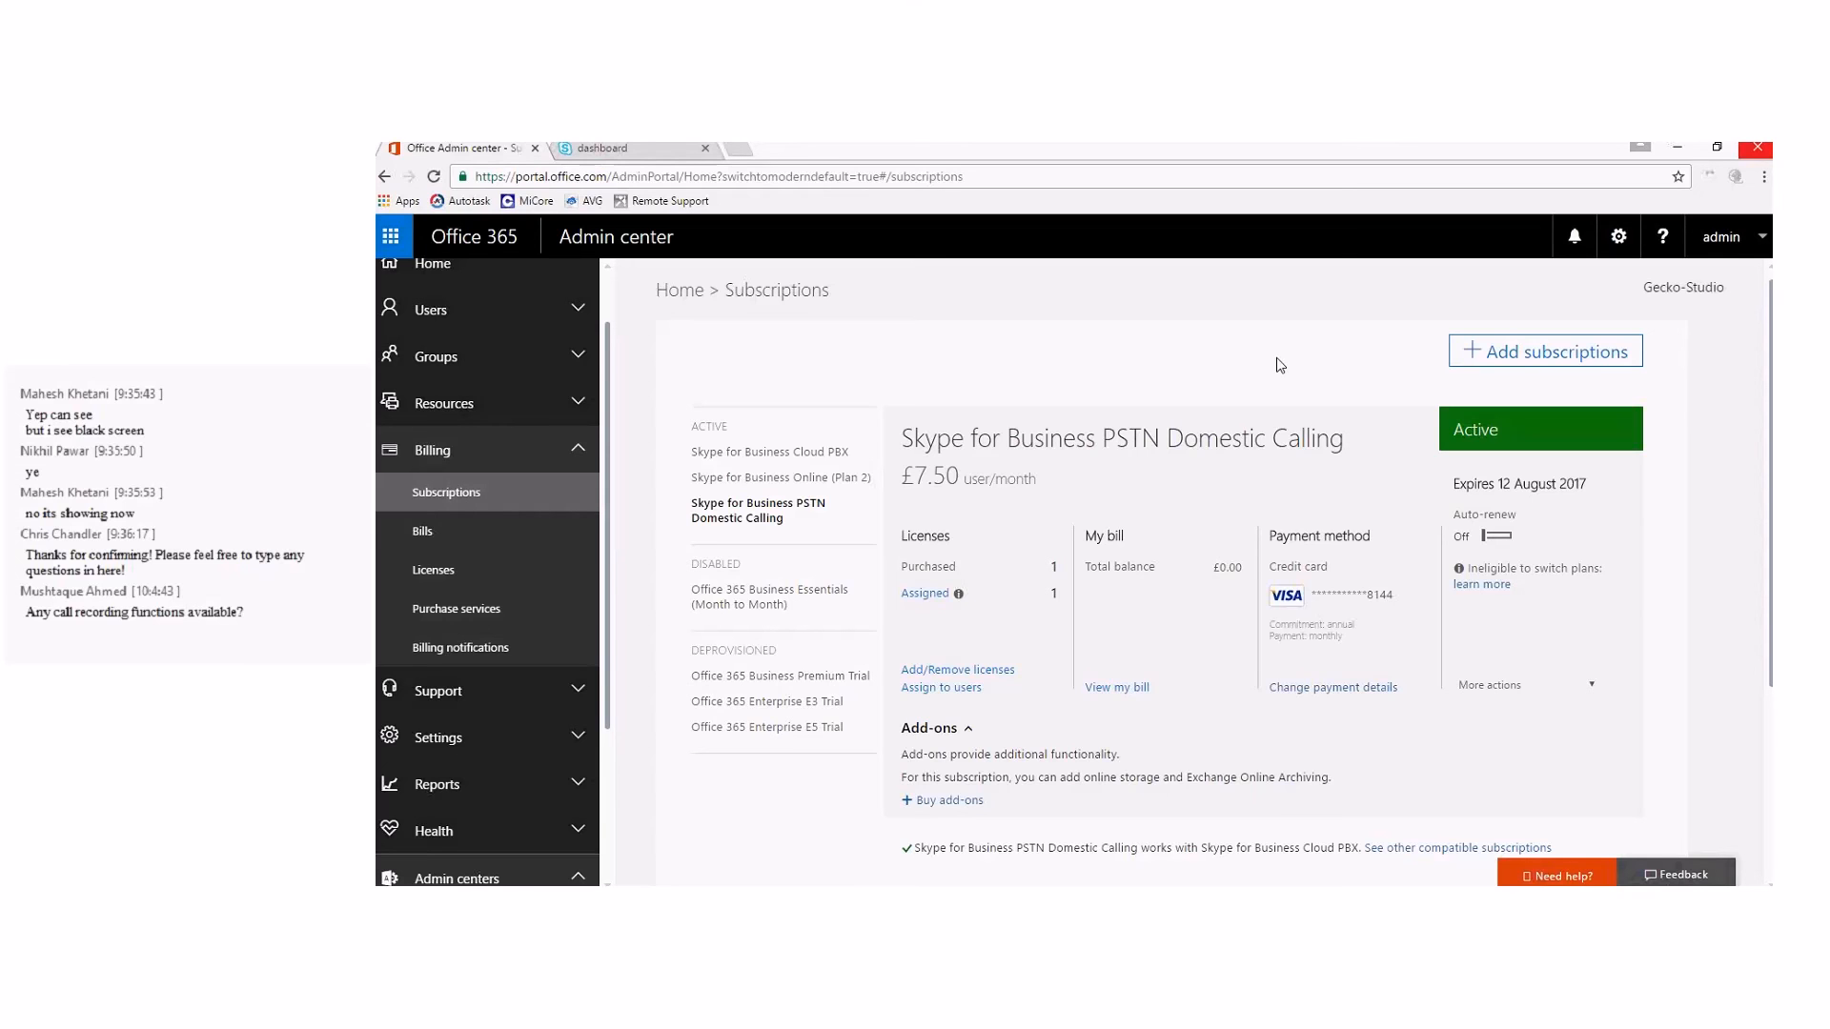
click(1503, 362)
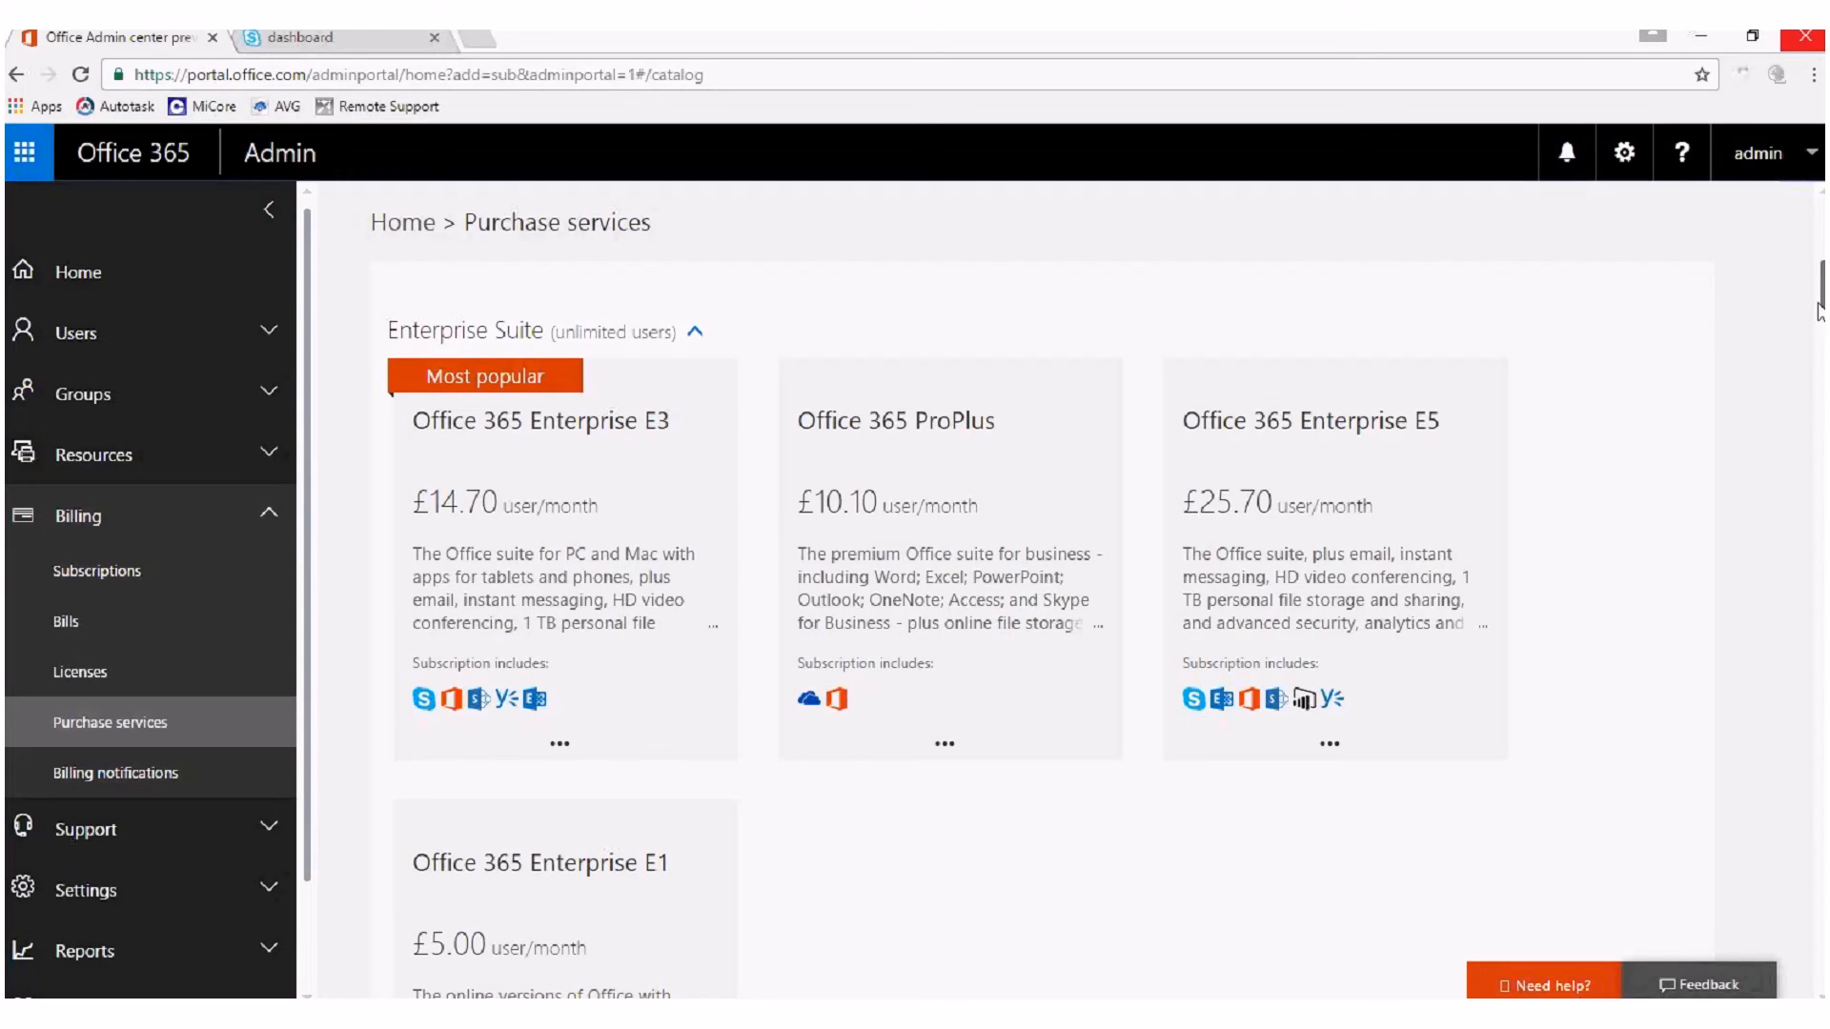
Browse the purchasable Office 365 plans in the catalog, and show the trial and purchase options for Office 365 Business.
scroll(1210, 658, down, 1)
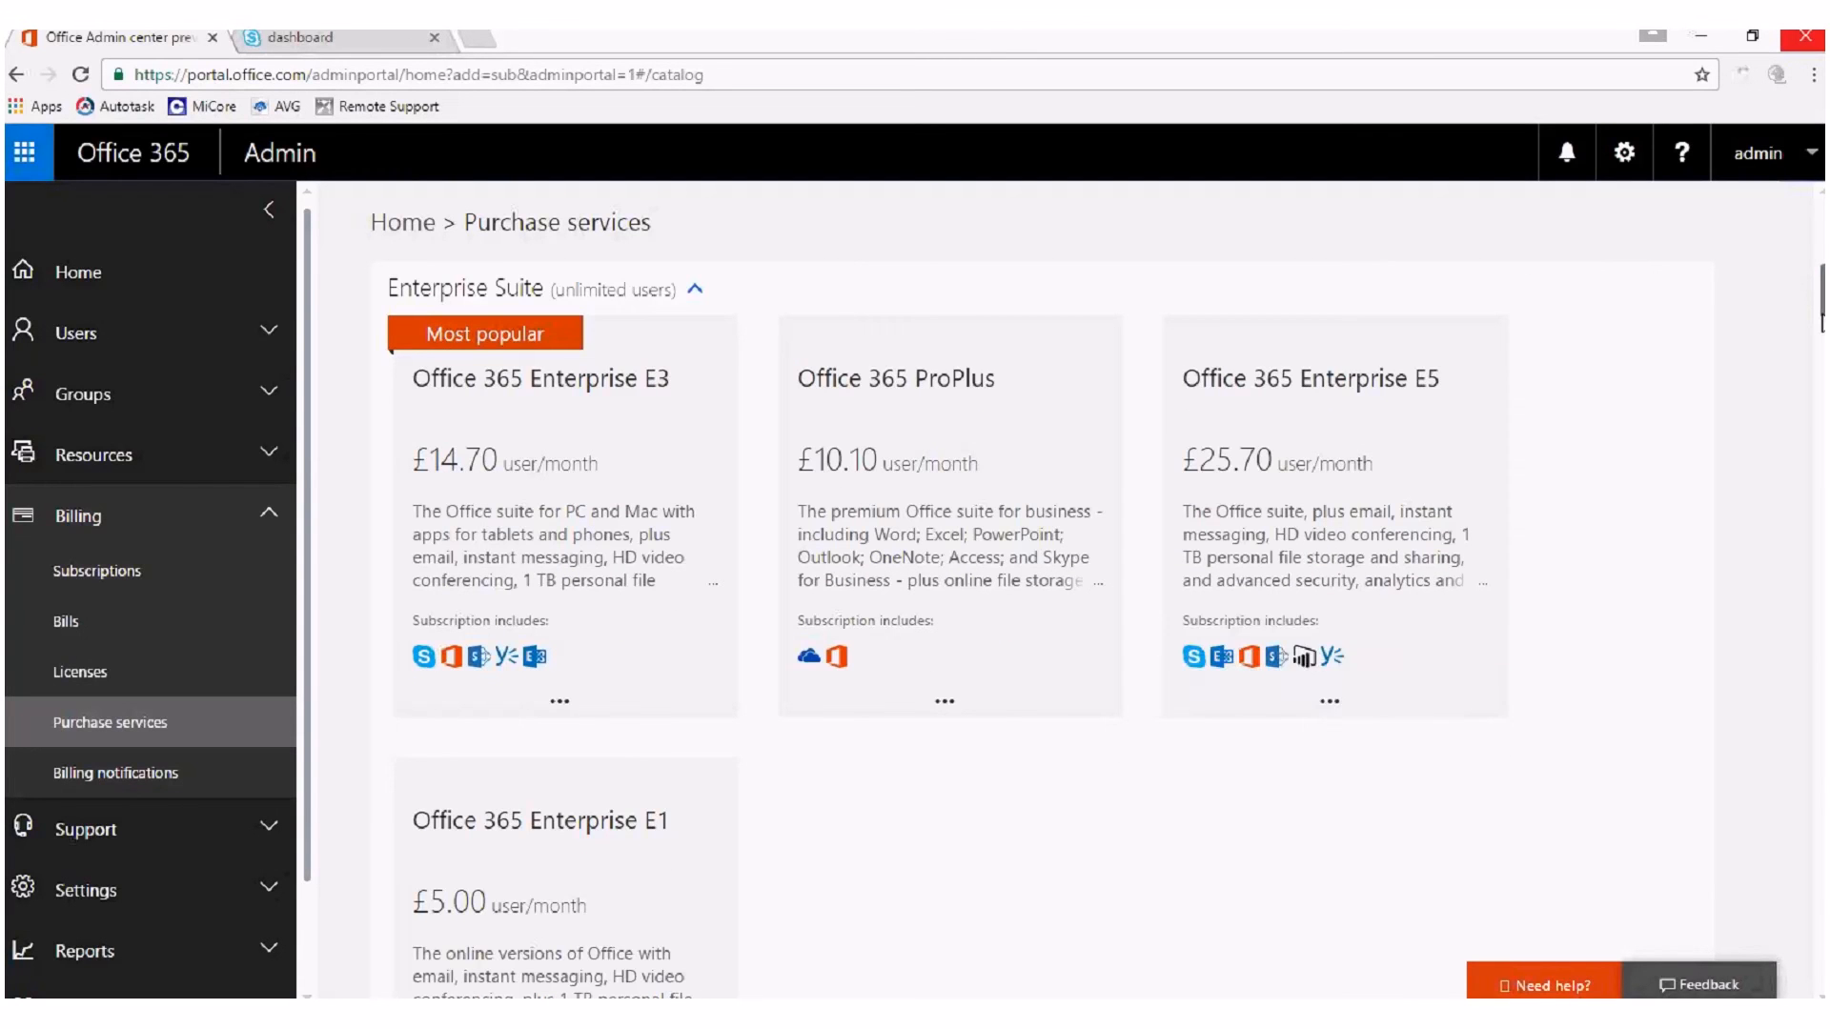
drag(1820, 324, 1748, 817)
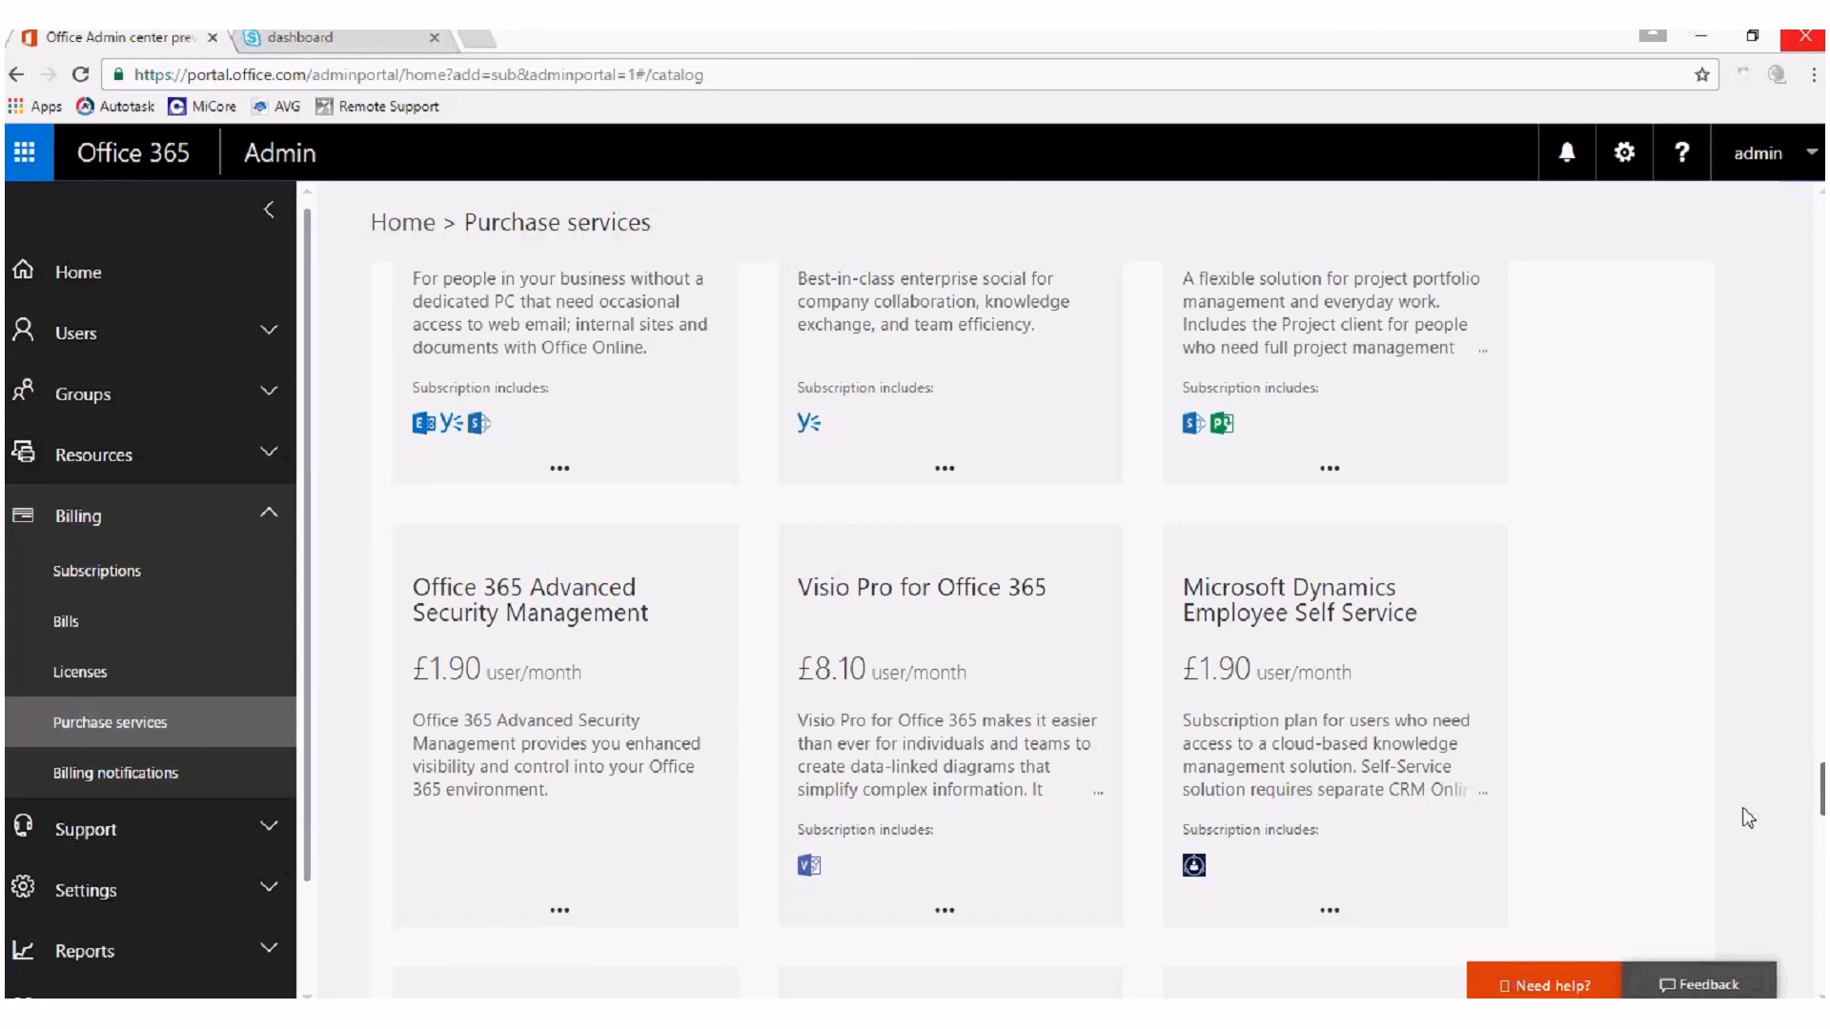
drag(1748, 817, 1810, 751)
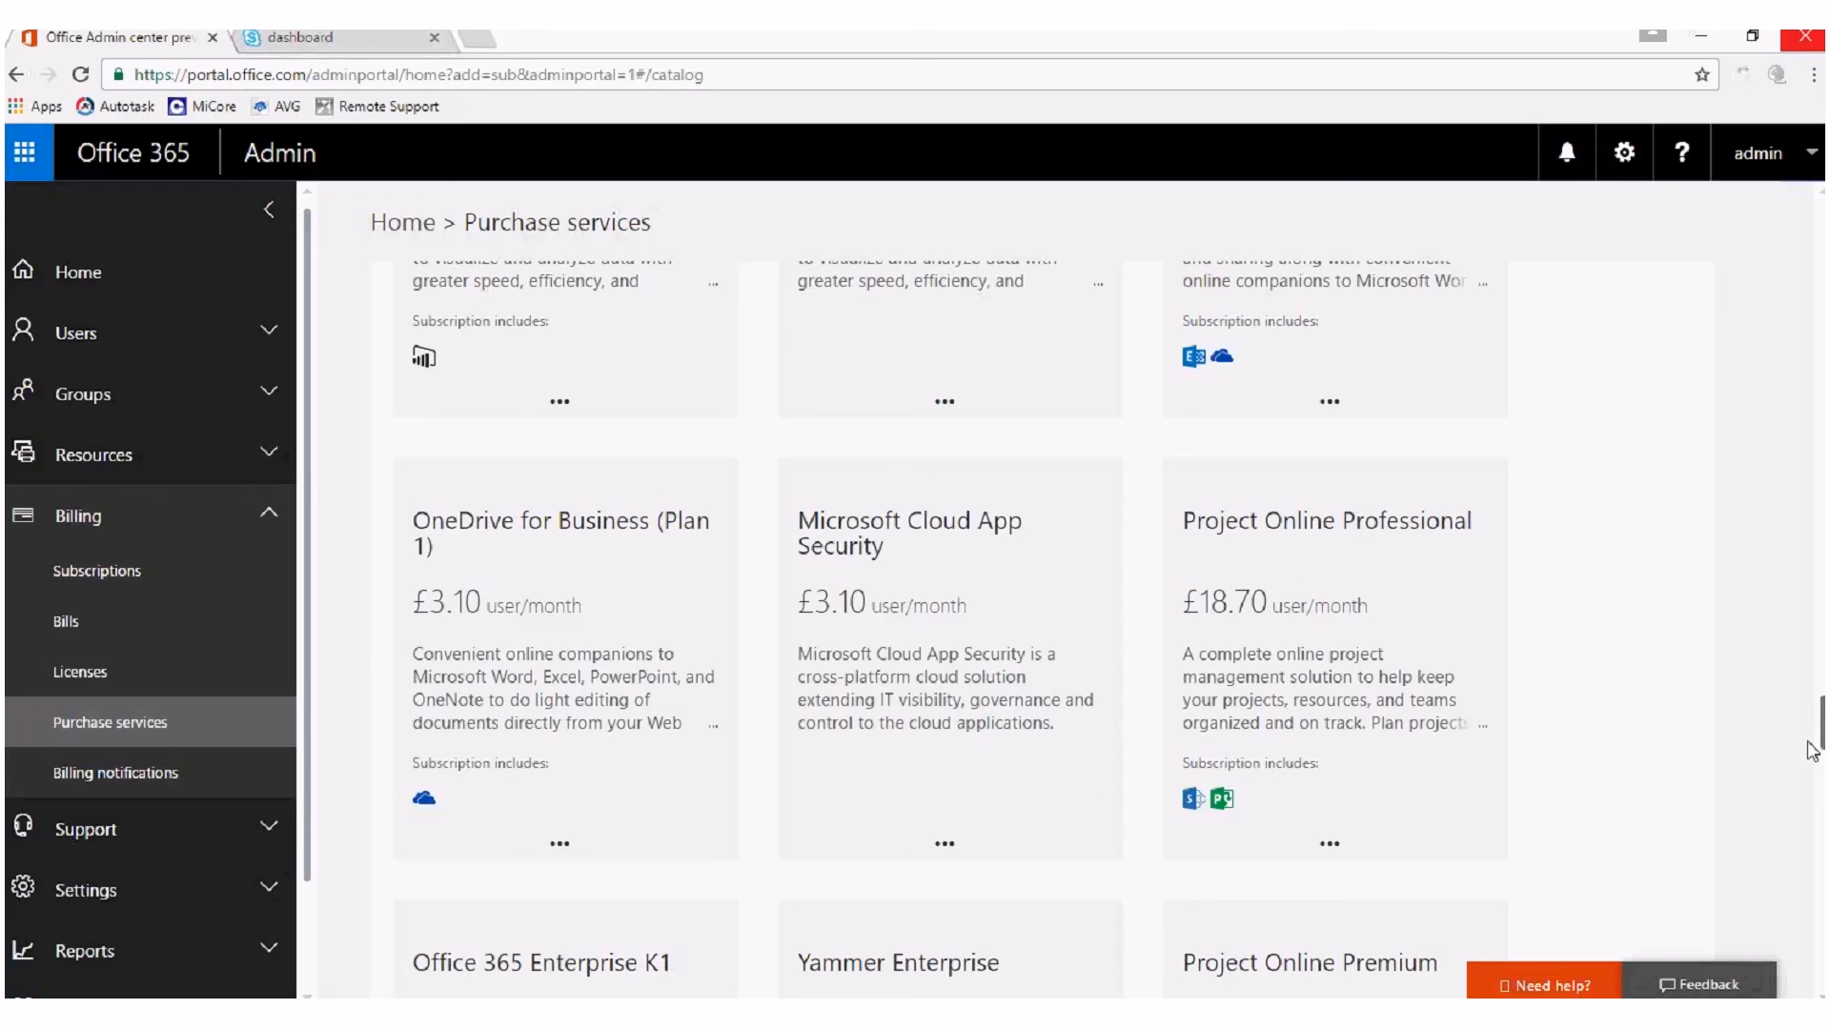
drag(1811, 751, 1821, 639)
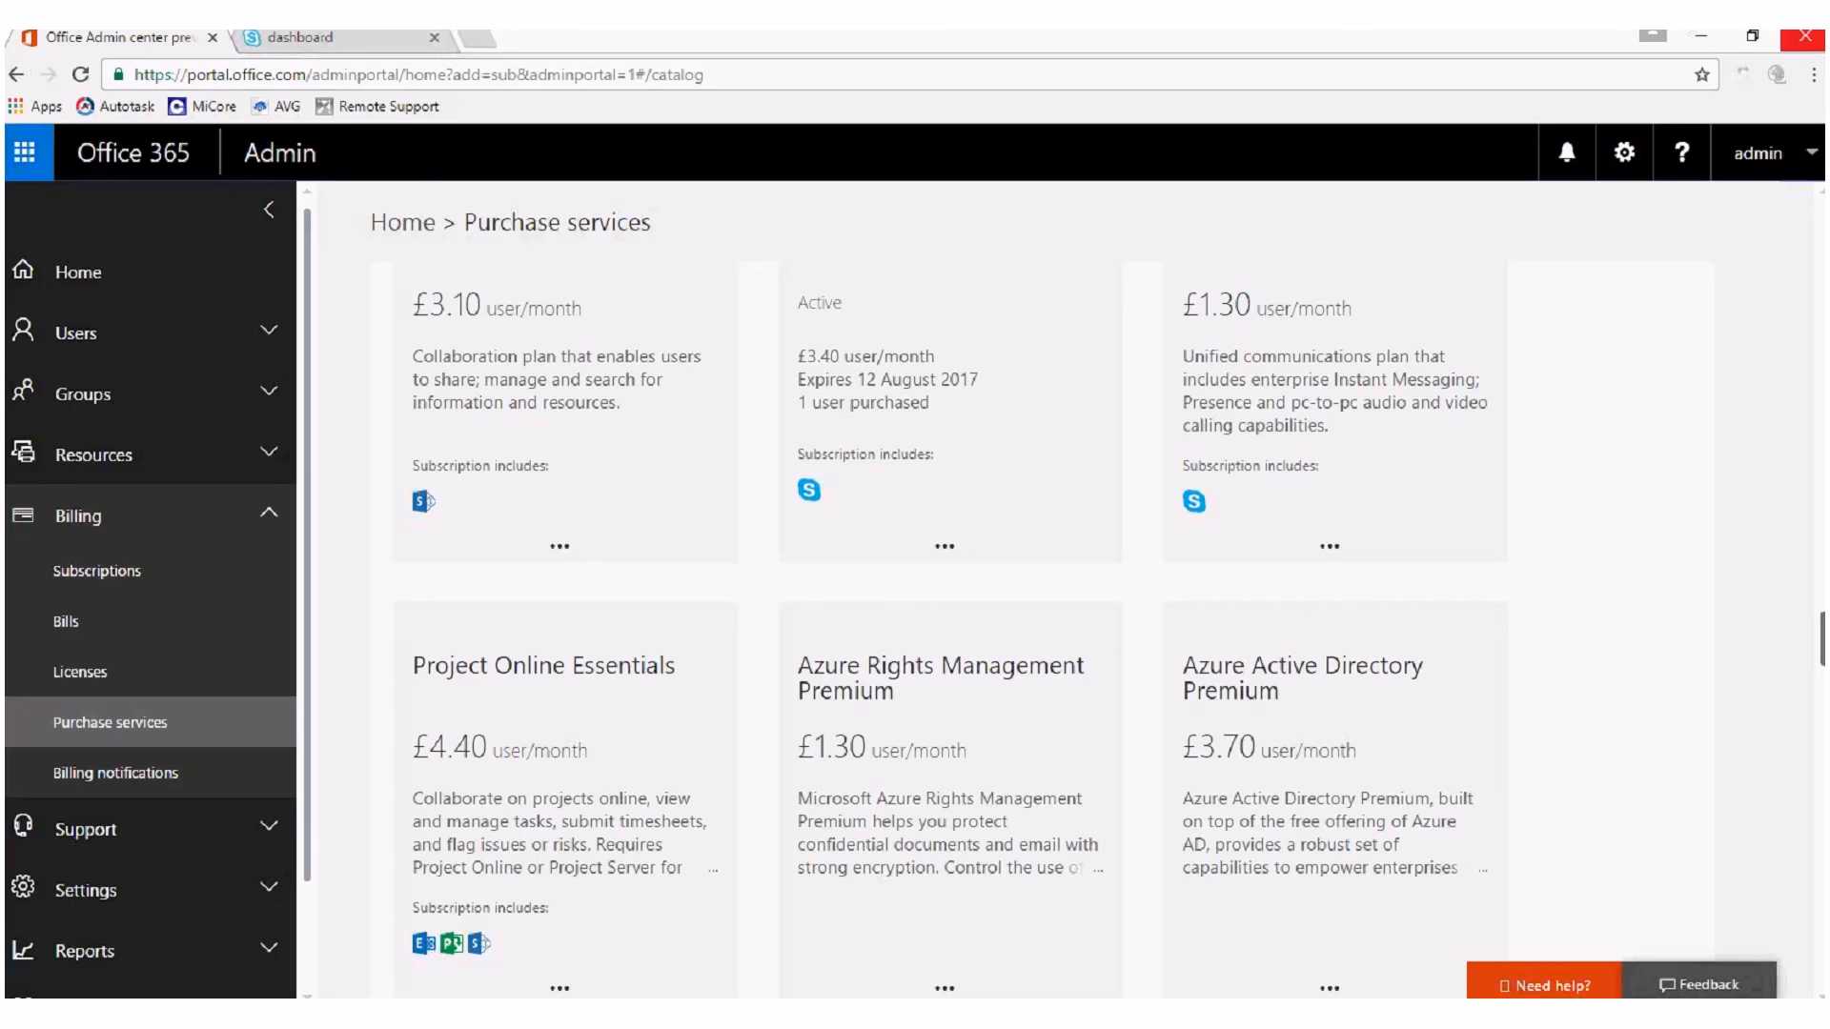
drag(1821, 639, 1821, 239)
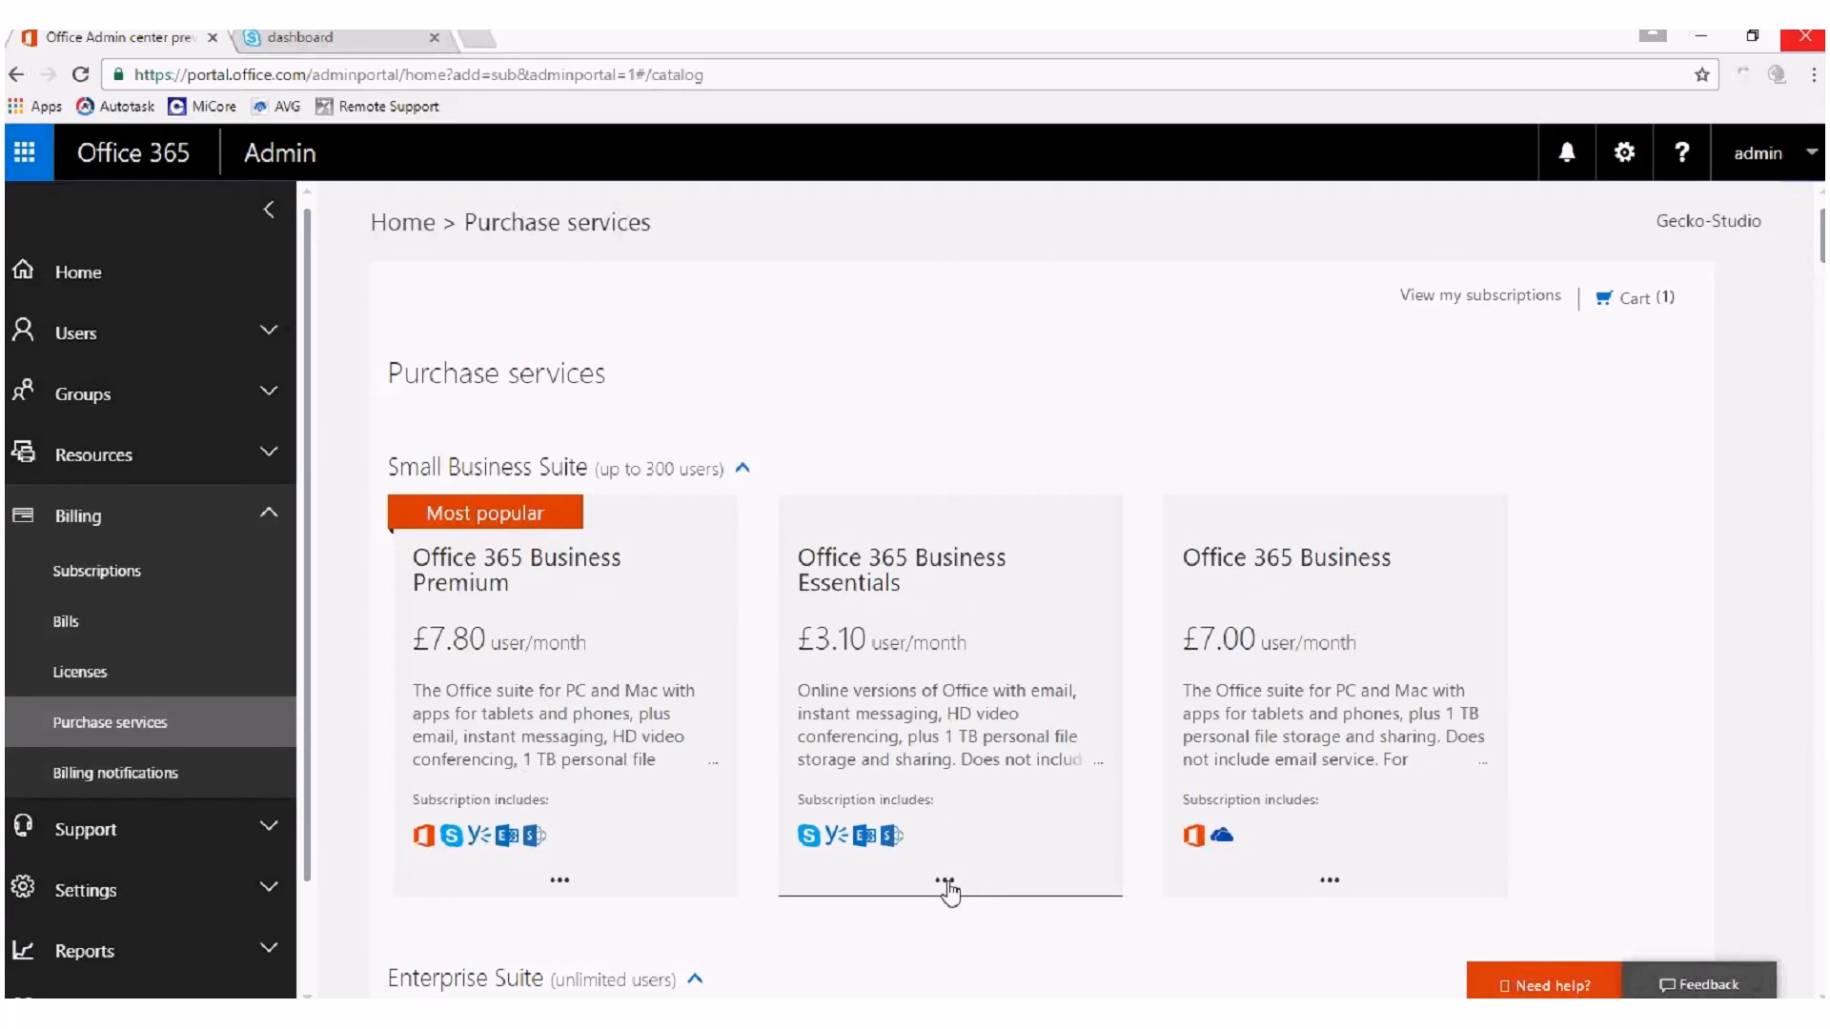
click(1424, 806)
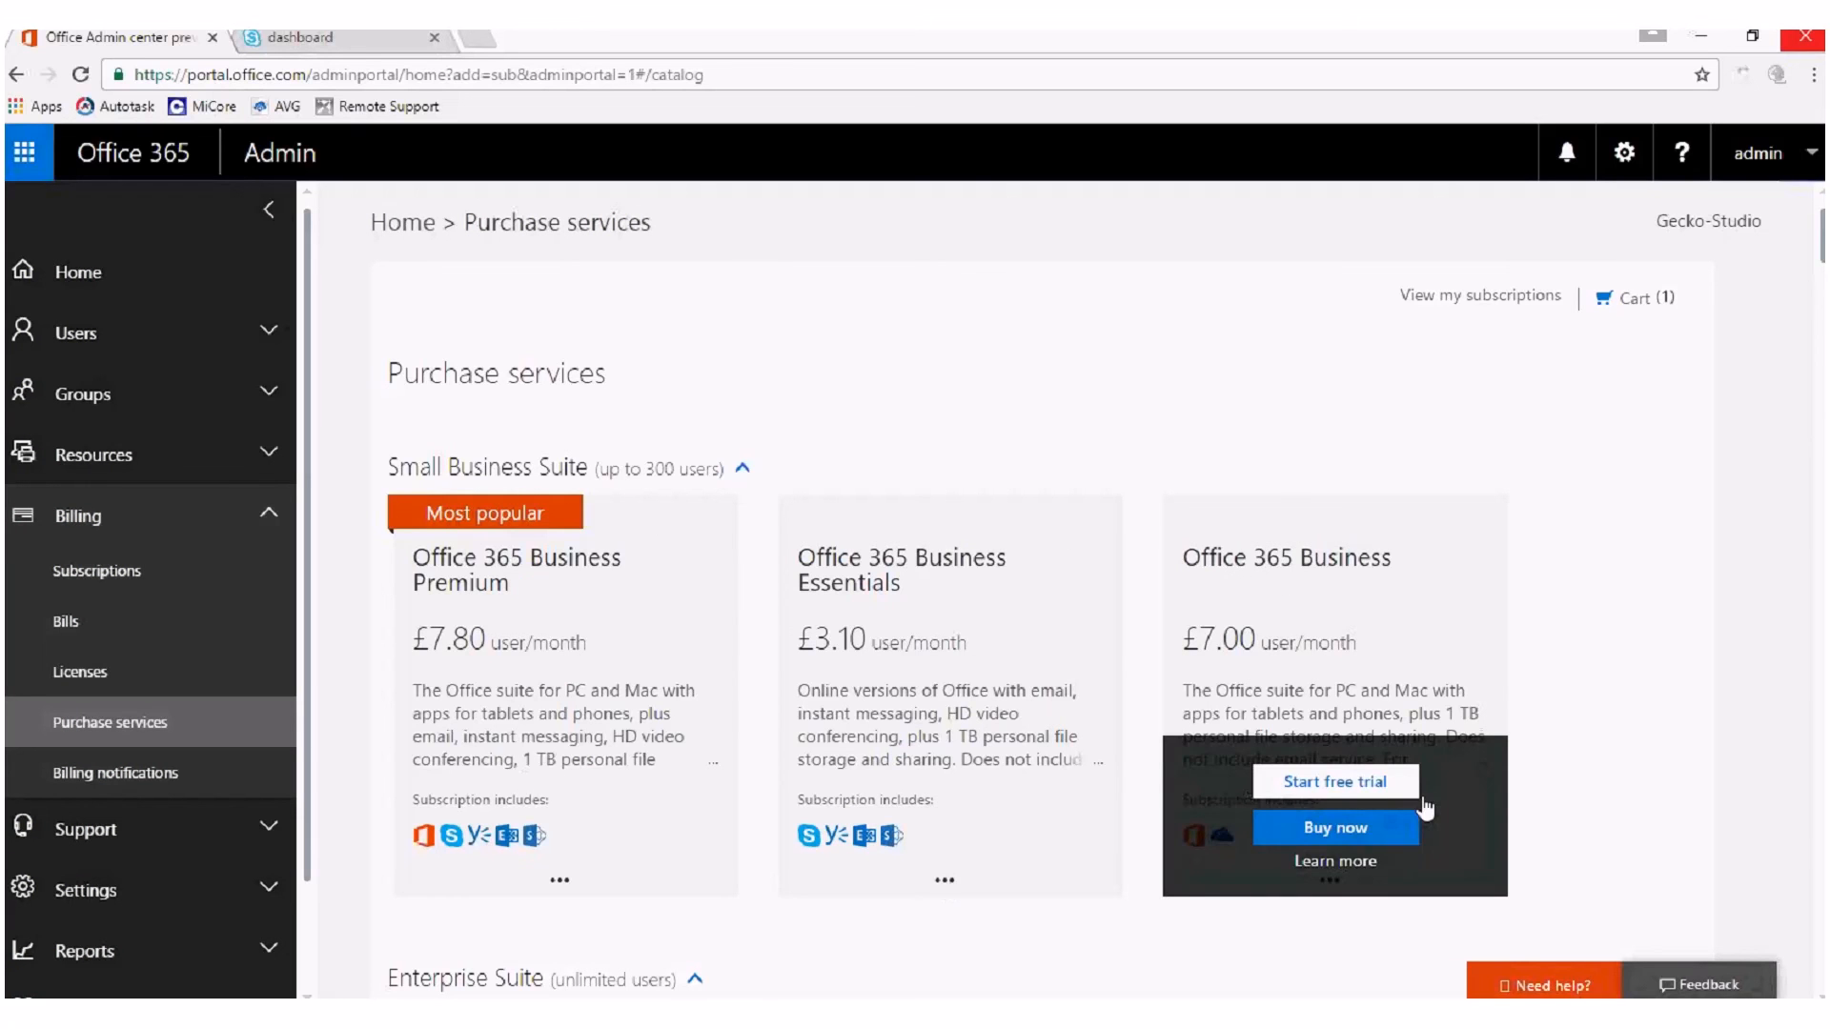
Collapse the Billing section of the admin center navigation and minimize the browser window.
click(271, 520)
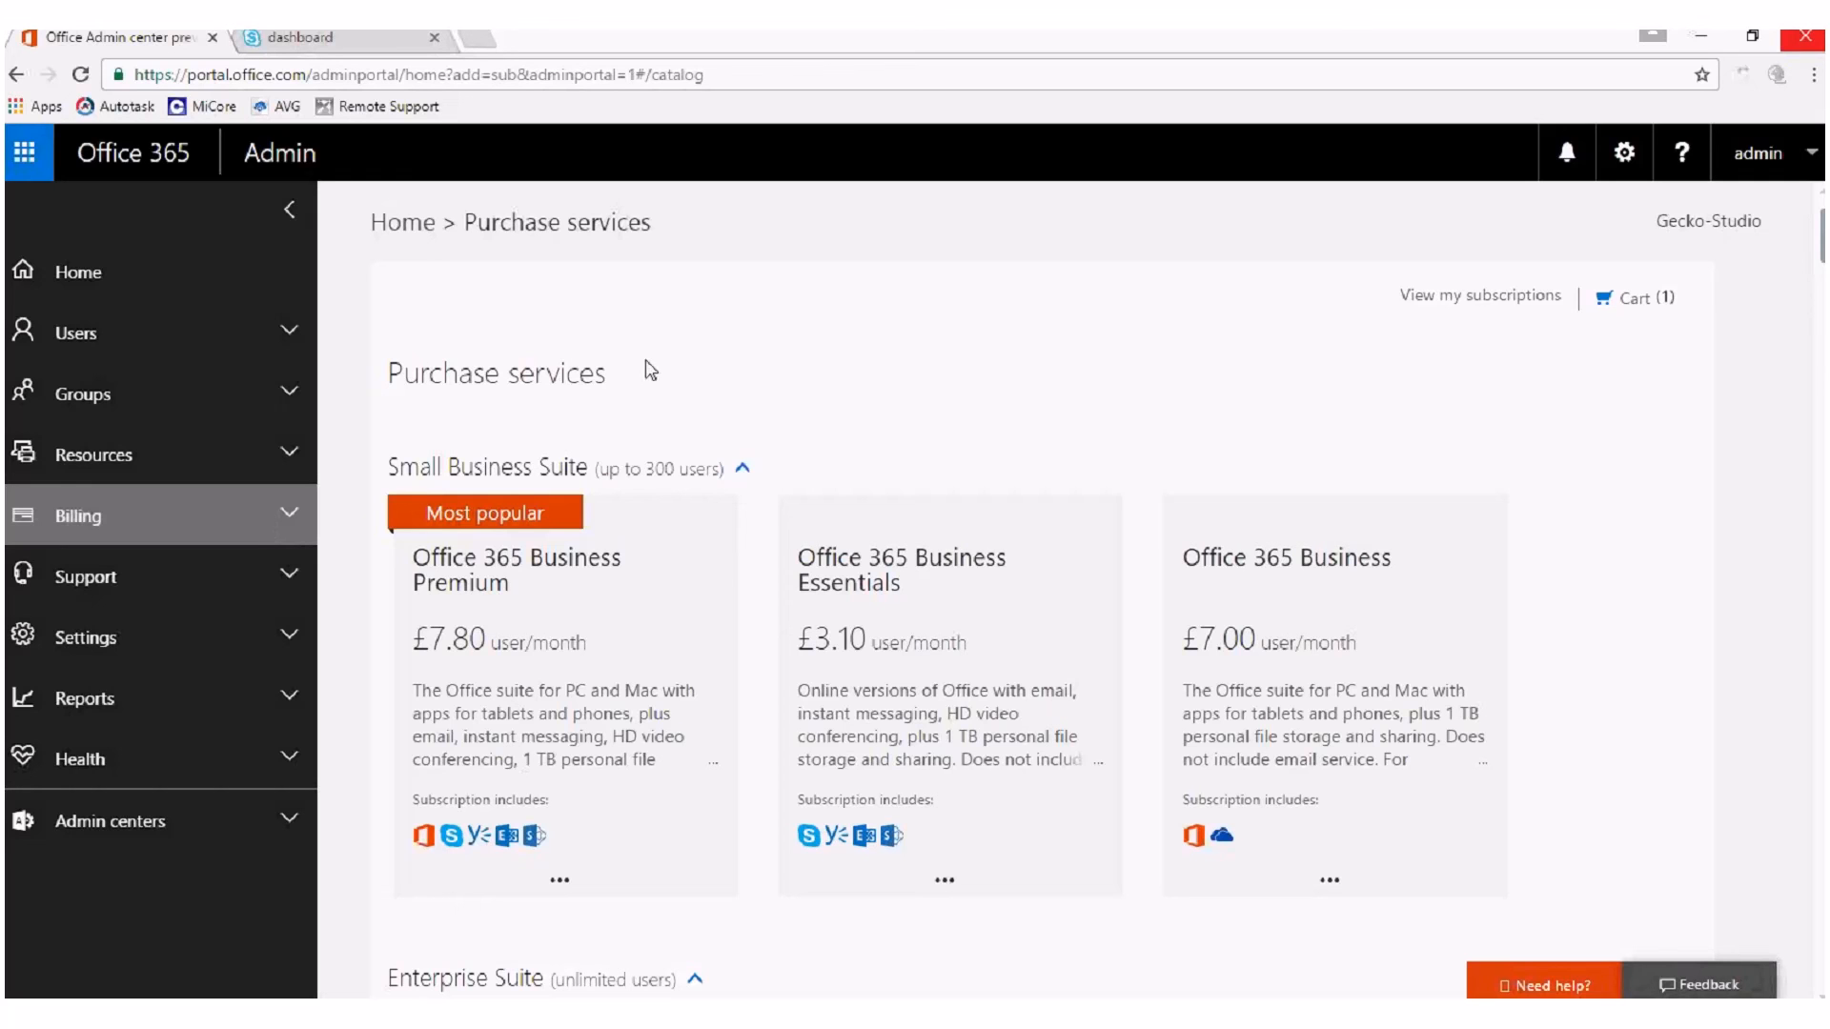
click(1700, 36)
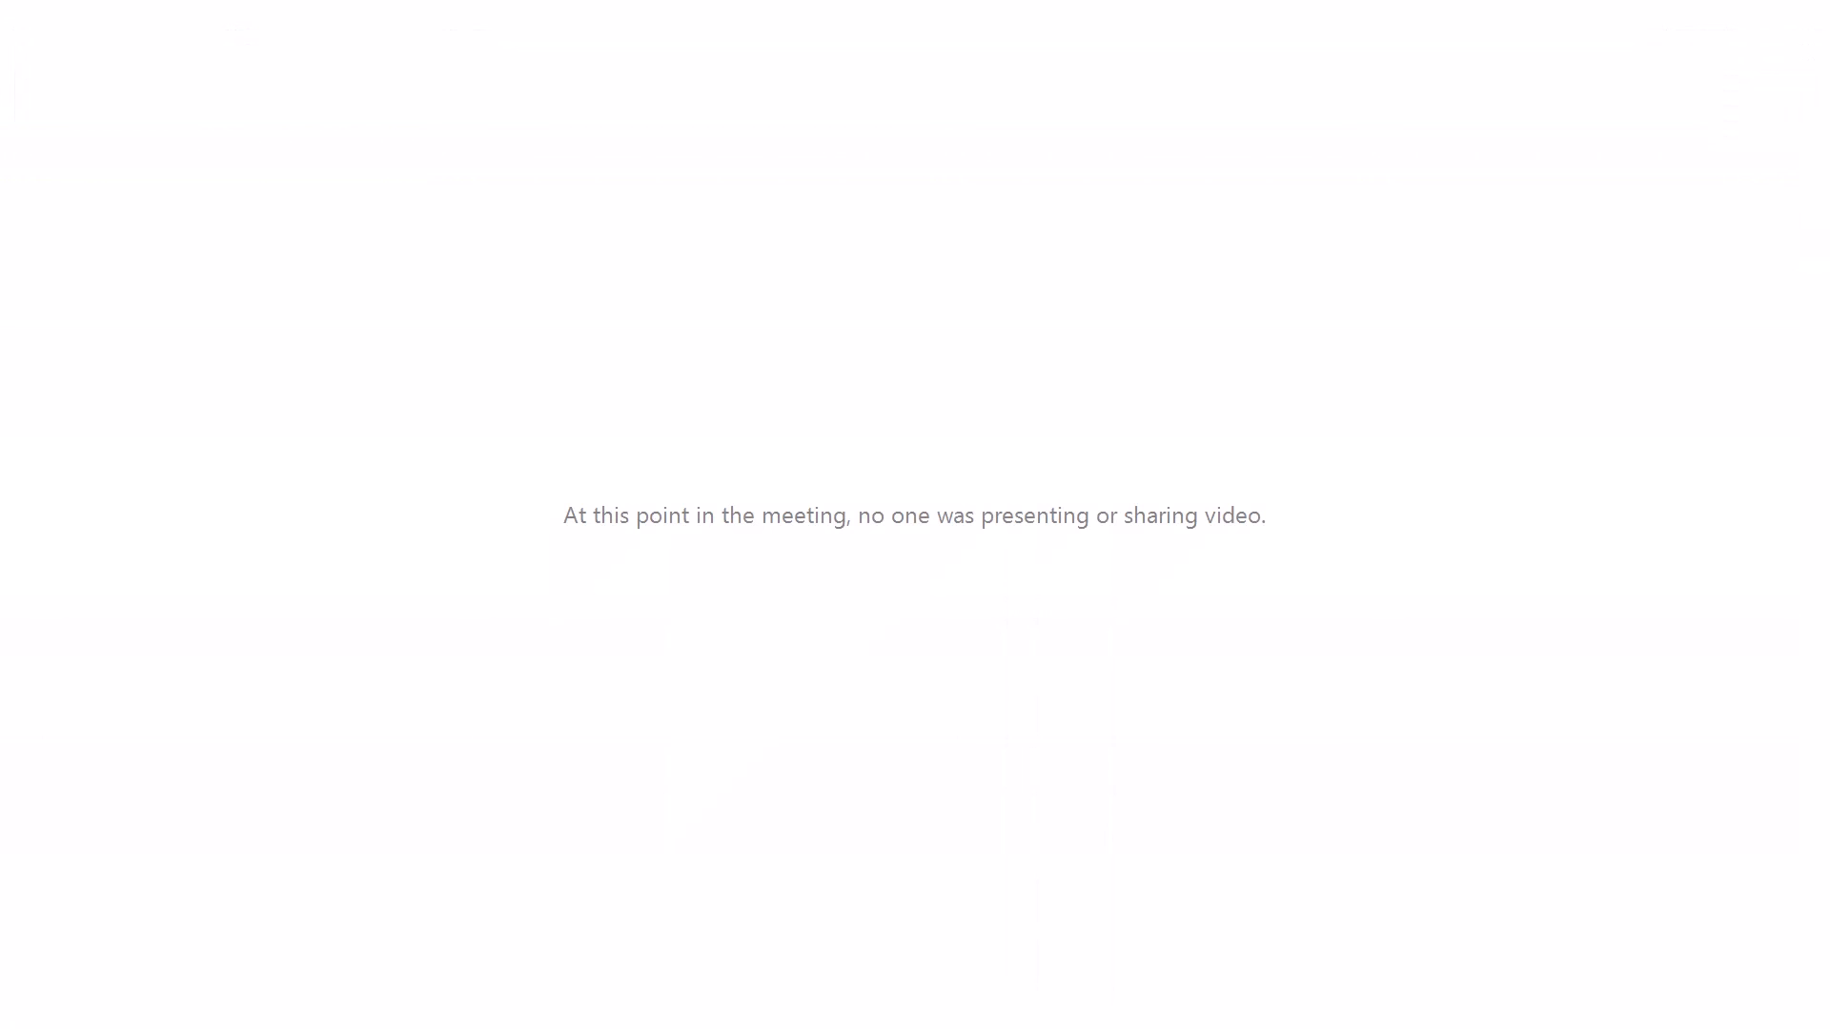